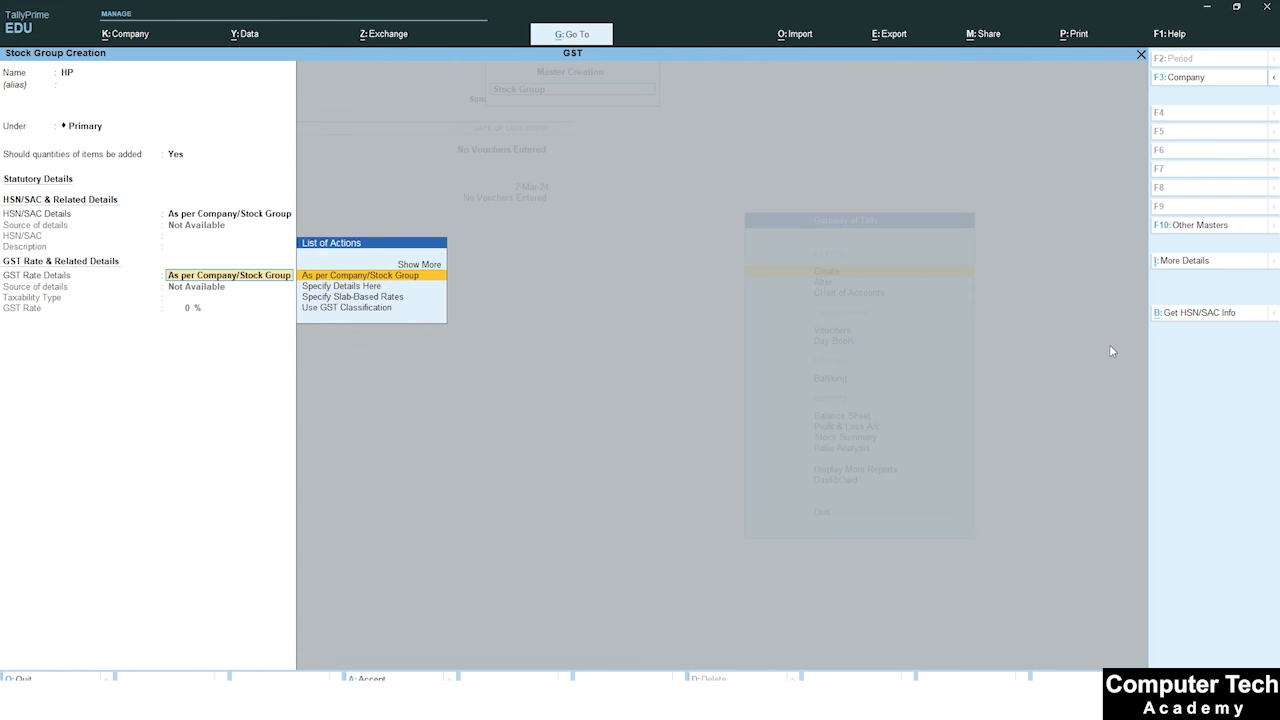
# - Specify GST rate details directly for the HP stock group as Taxable at 18%, and save the group
pyautogui.press('Down')
pyautogui.press('Return')
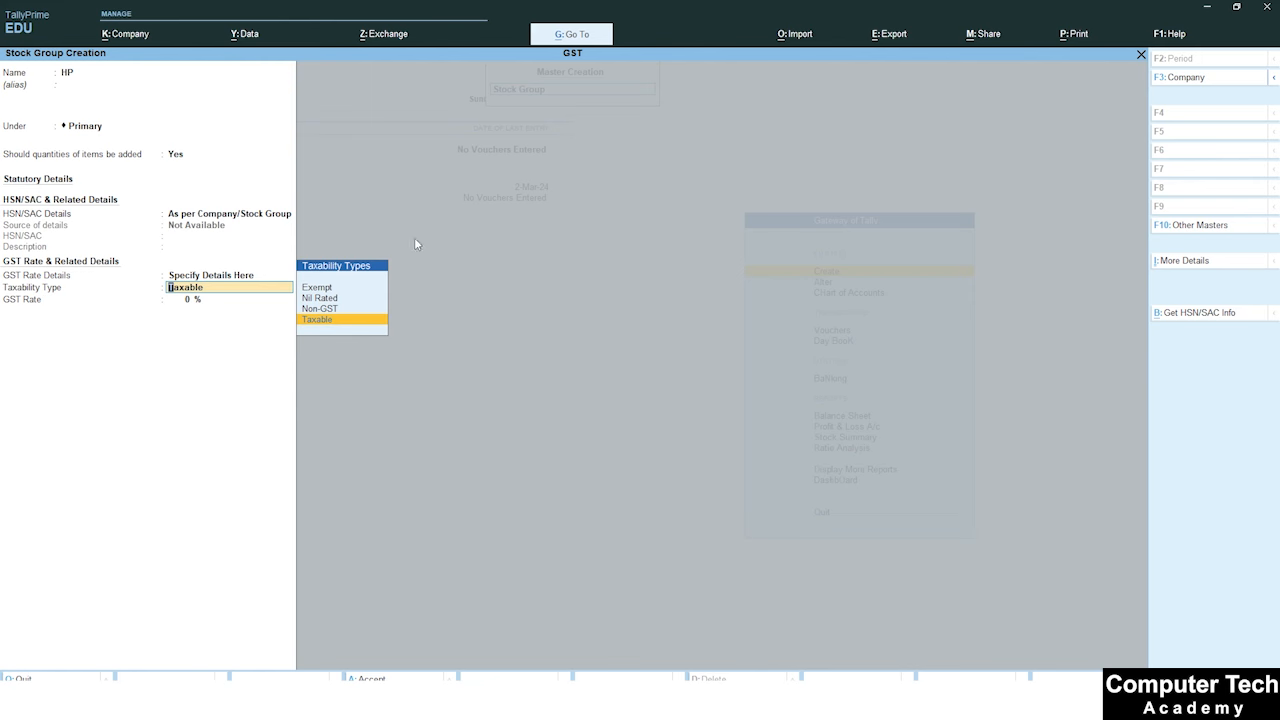
pyautogui.press('Return')
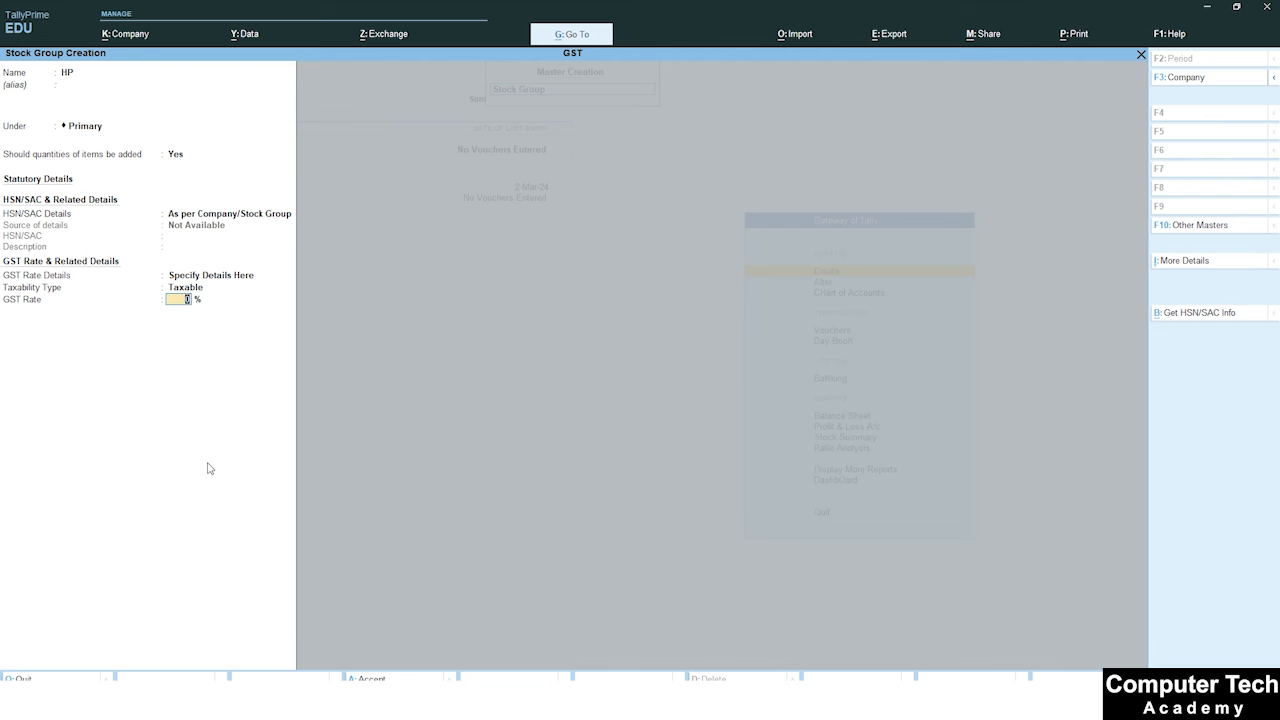
pyautogui.press('BackSpace')
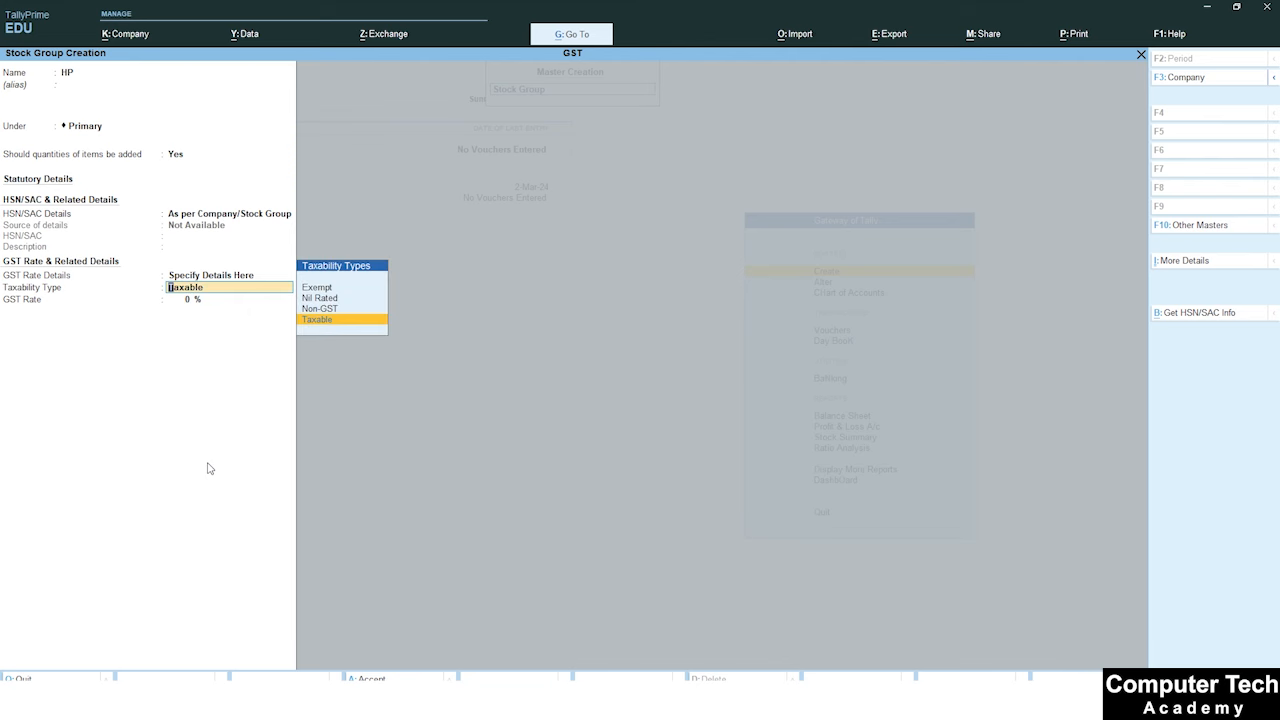
pyautogui.press('Return')
pyautogui.write('18')
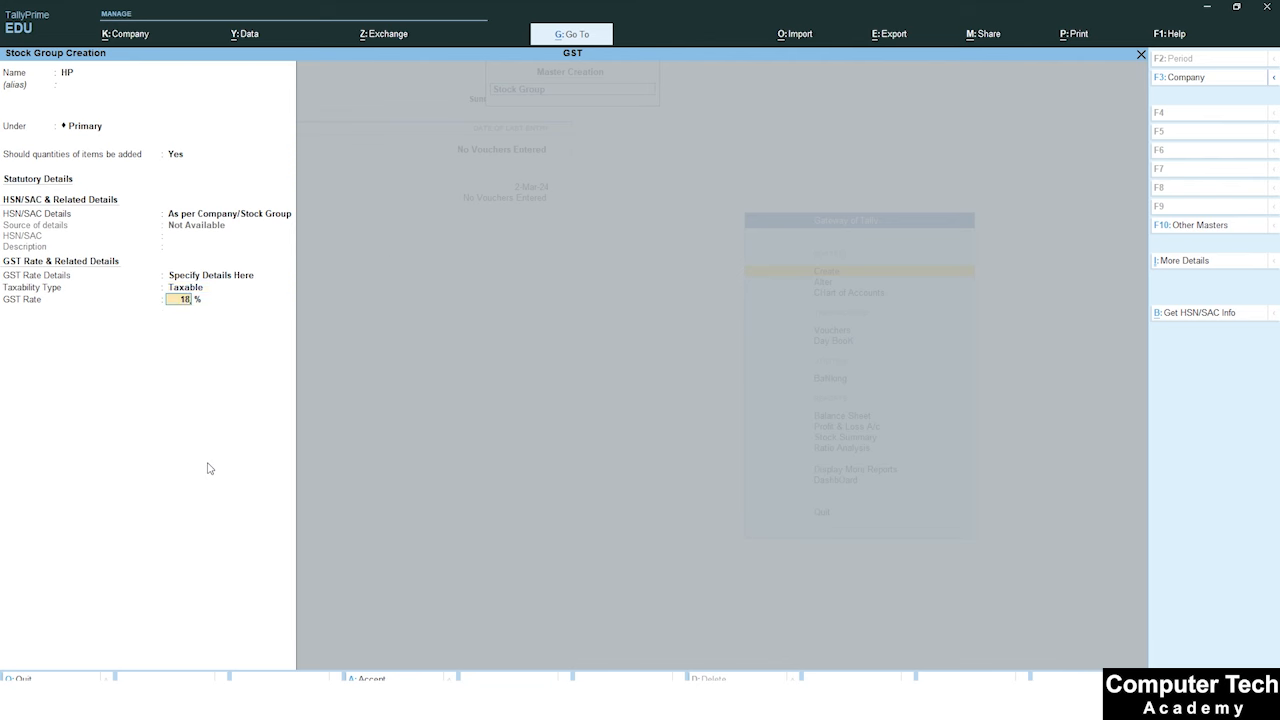
pyautogui.press('Return')
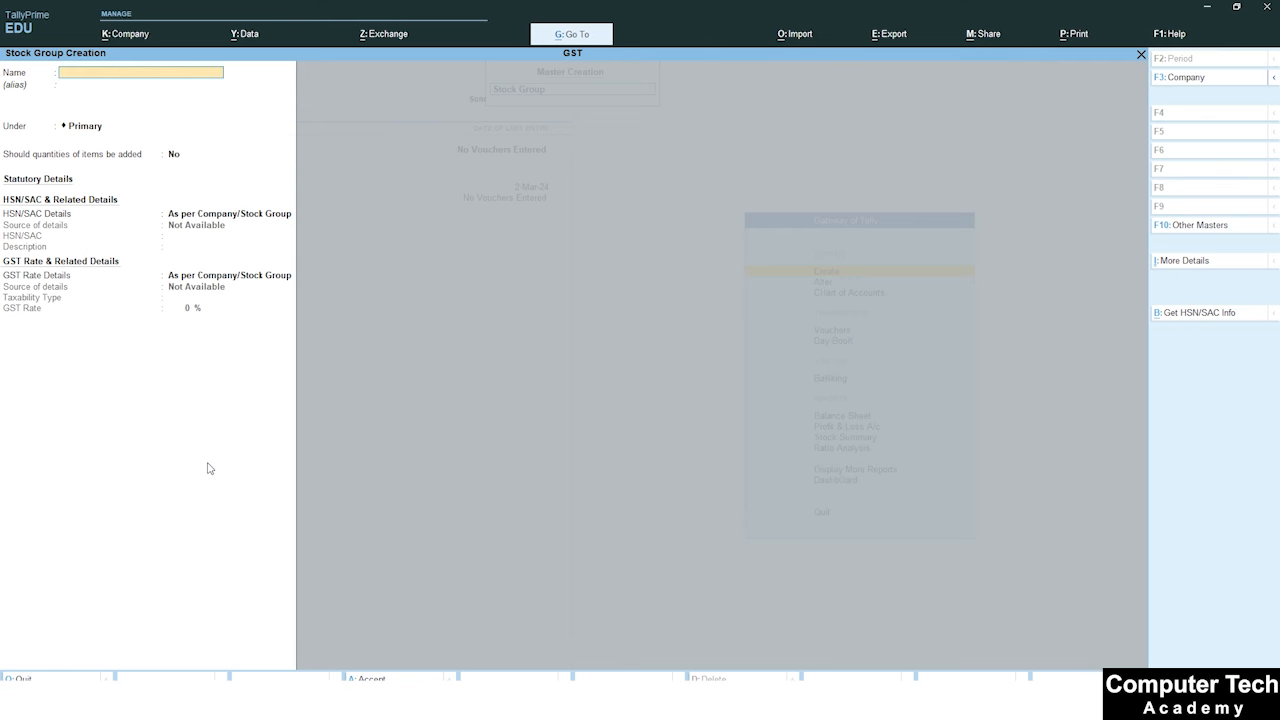
# - Create the stock group Aashirvaad under Primary with item quantities added, keeping HSN and GST rate details as per Company/Stock Group
pyautogui.hotkey('alt', 'Tab')
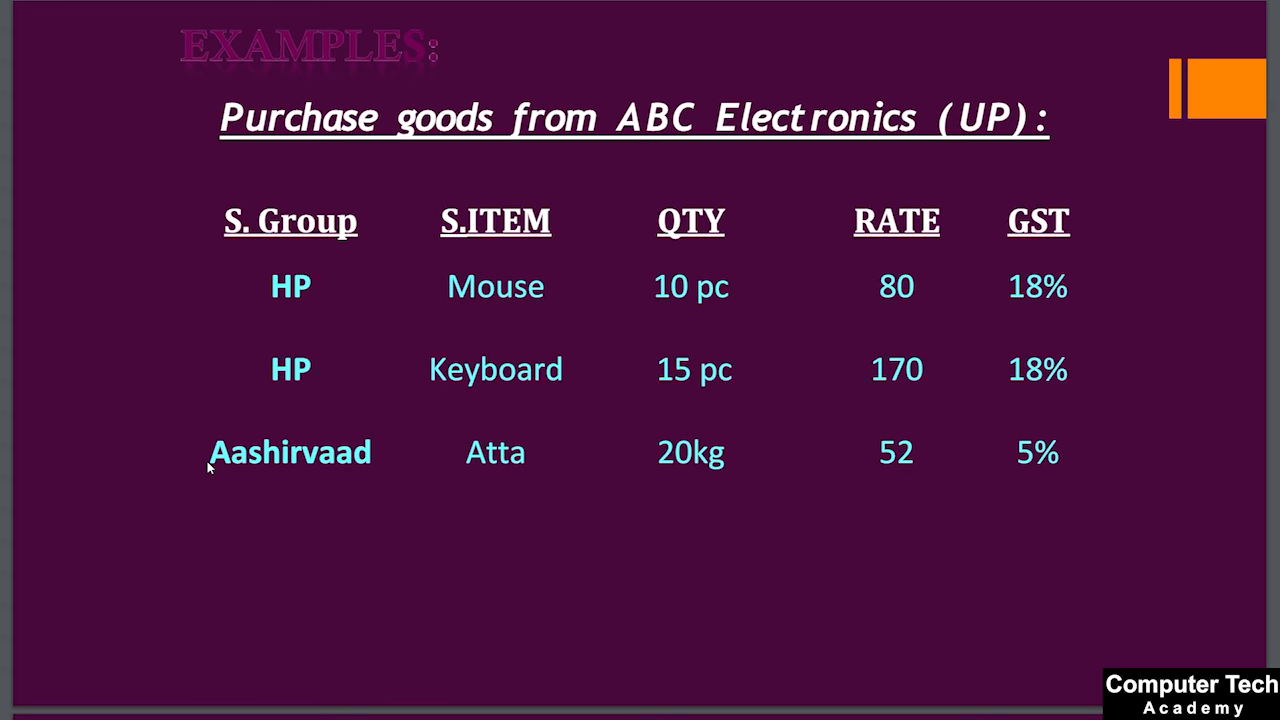
pyautogui.hotkey('alt', 'Tab')
pyautogui.write('A')
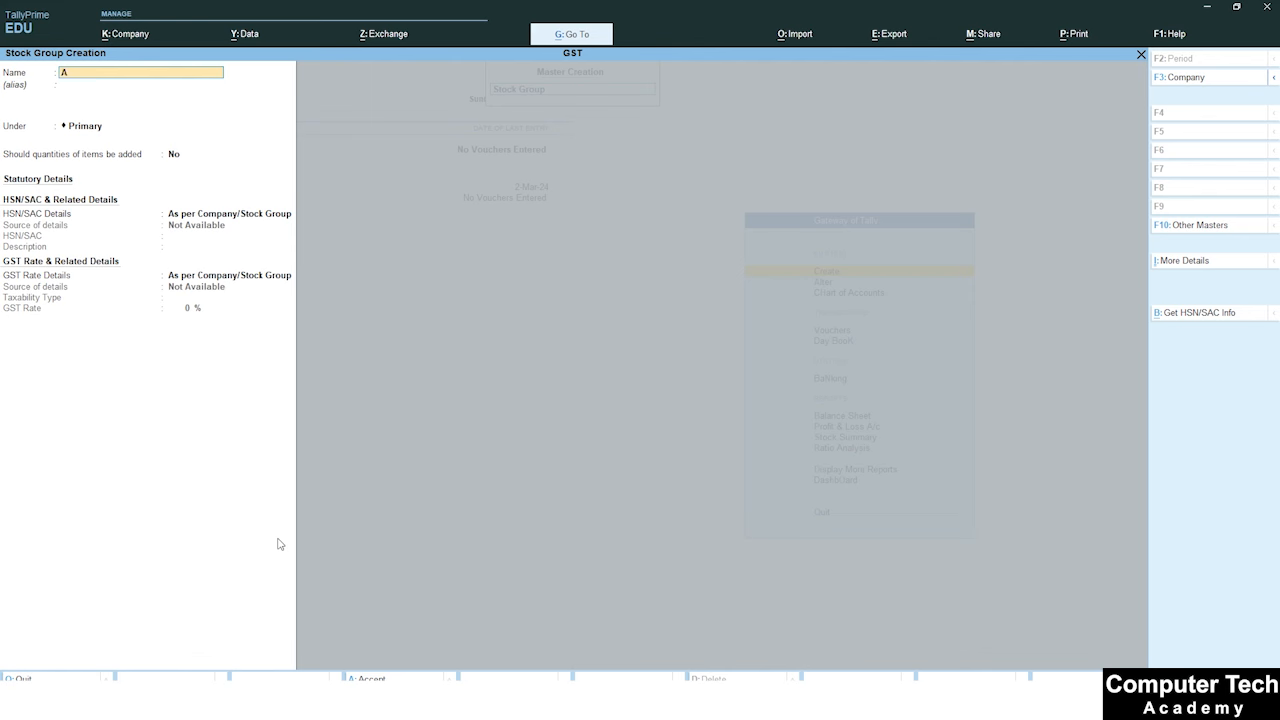
pyautogui.write('Ashirvaad')
pyautogui.press('Return')
pyautogui.press('Return')
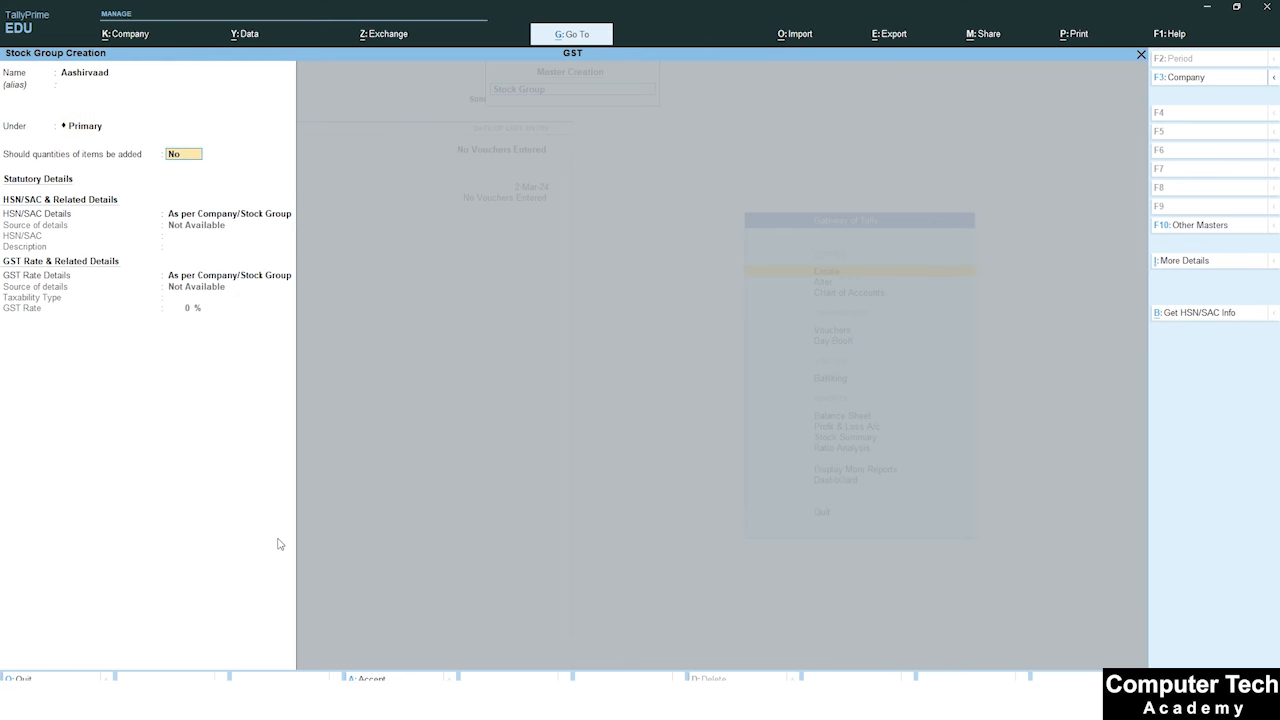
pyautogui.press('y')
pyautogui.press('Return')
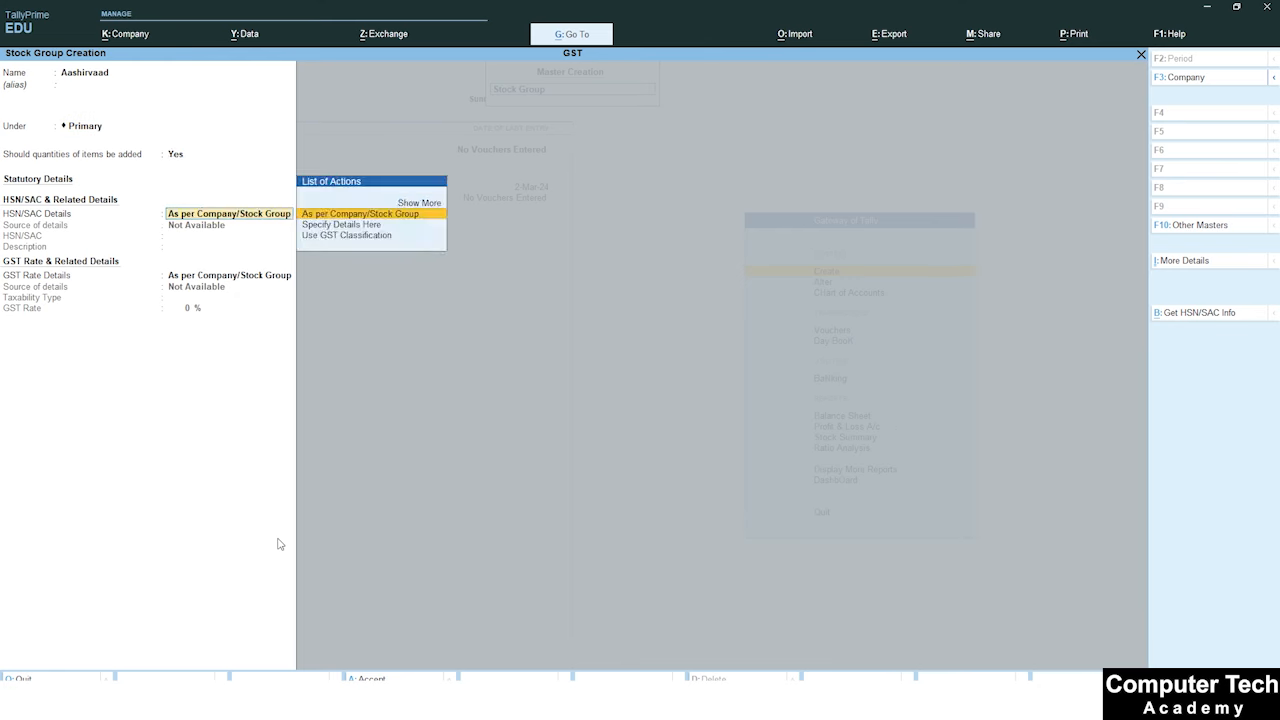
pyautogui.press('Return')
pyautogui.press('Return')
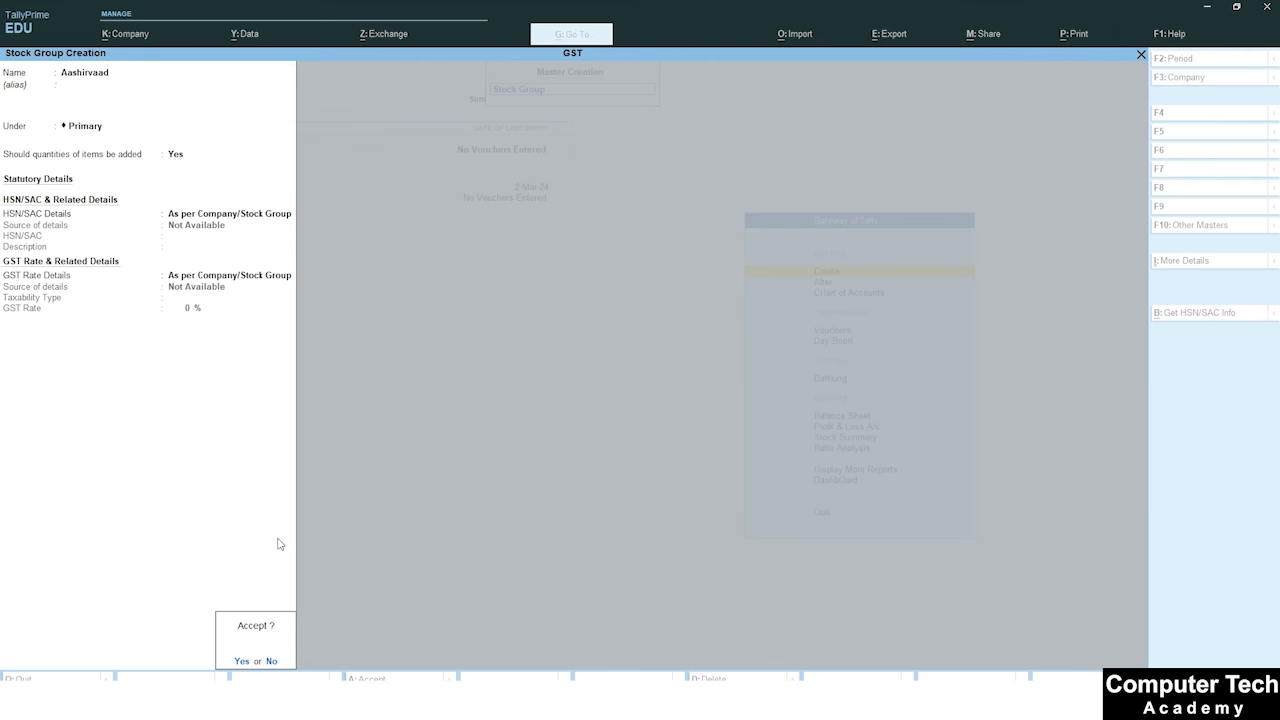
pyautogui.press('Return')
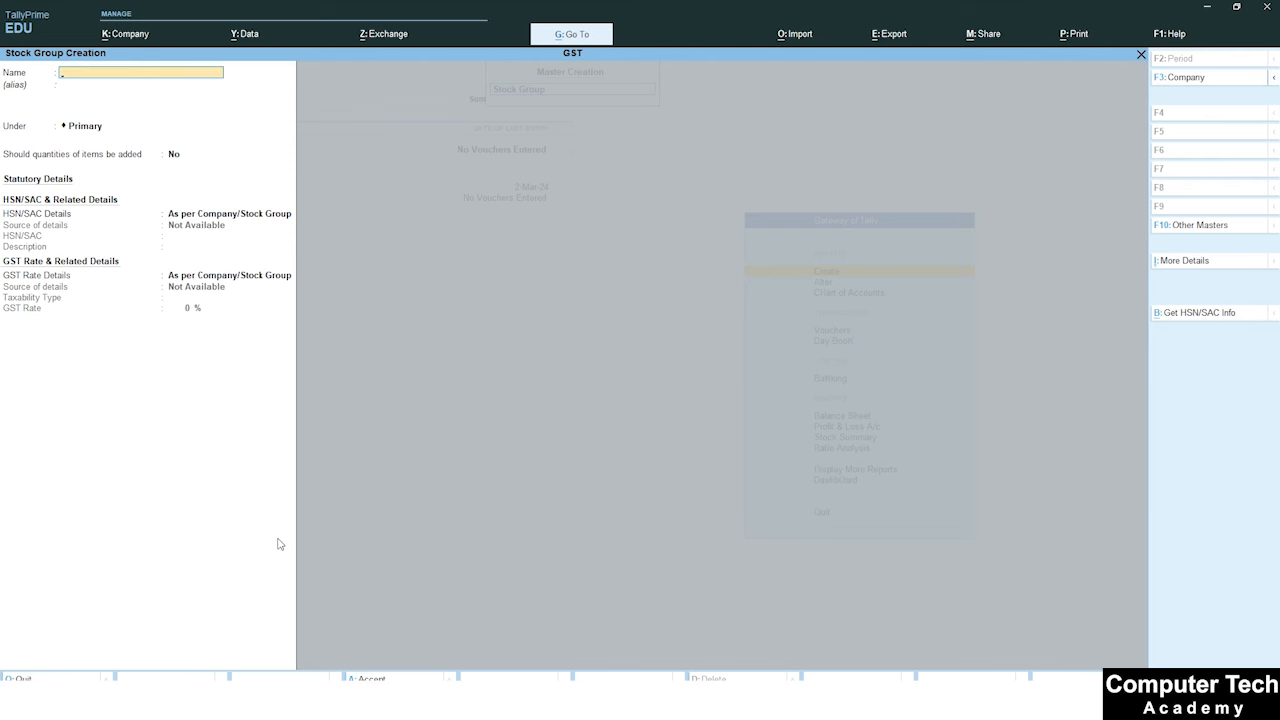
# - Leave stock group creation and create a stock category named Electronics under Primary
pyautogui.press('Escape')
pyautogui.press('Return')
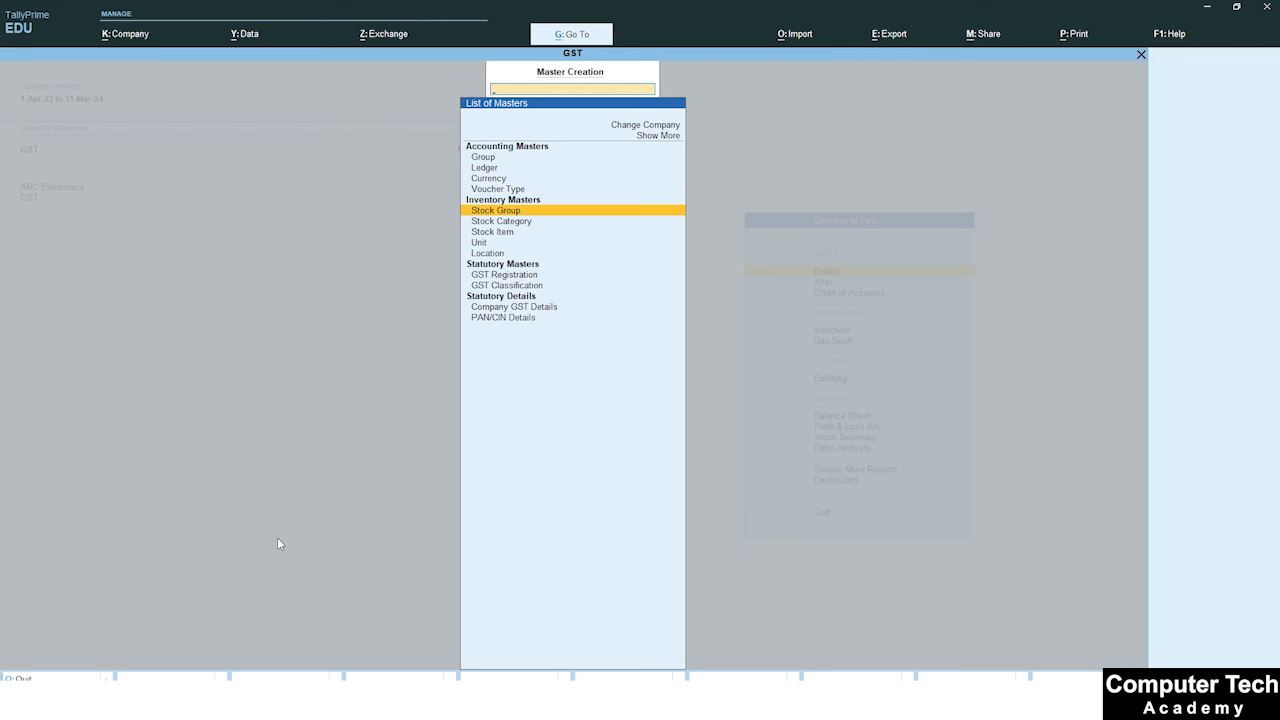
pyautogui.press('Down')
pyautogui.press('Return')
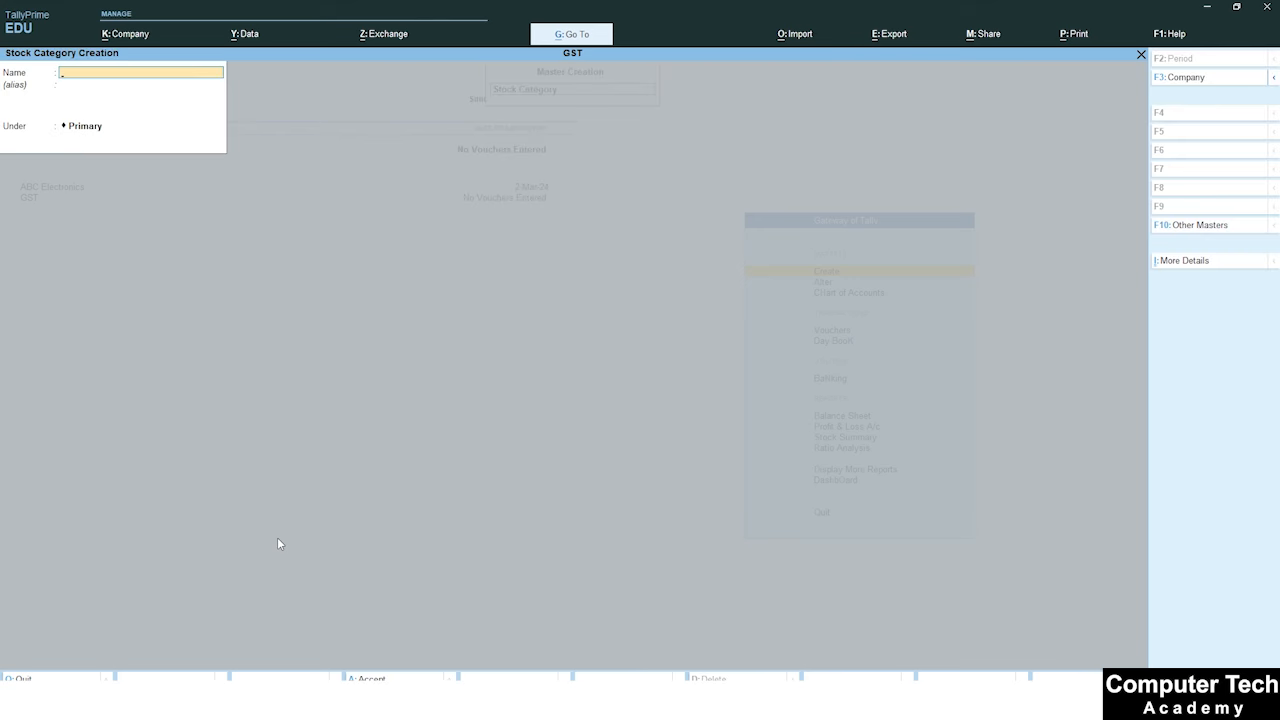
pyautogui.write('Electronics')
pyautogui.press('Return')
pyautogui.press('Return')
pyautogui.press('Return')
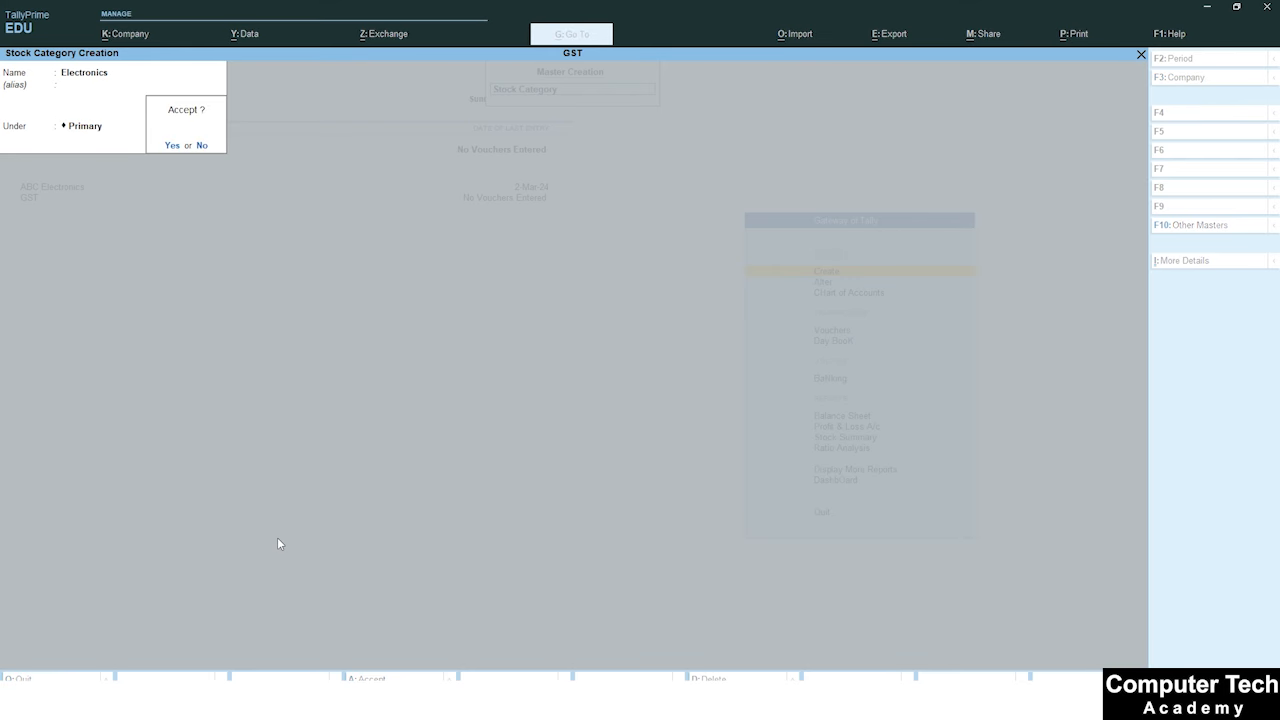
pyautogui.press('Return')
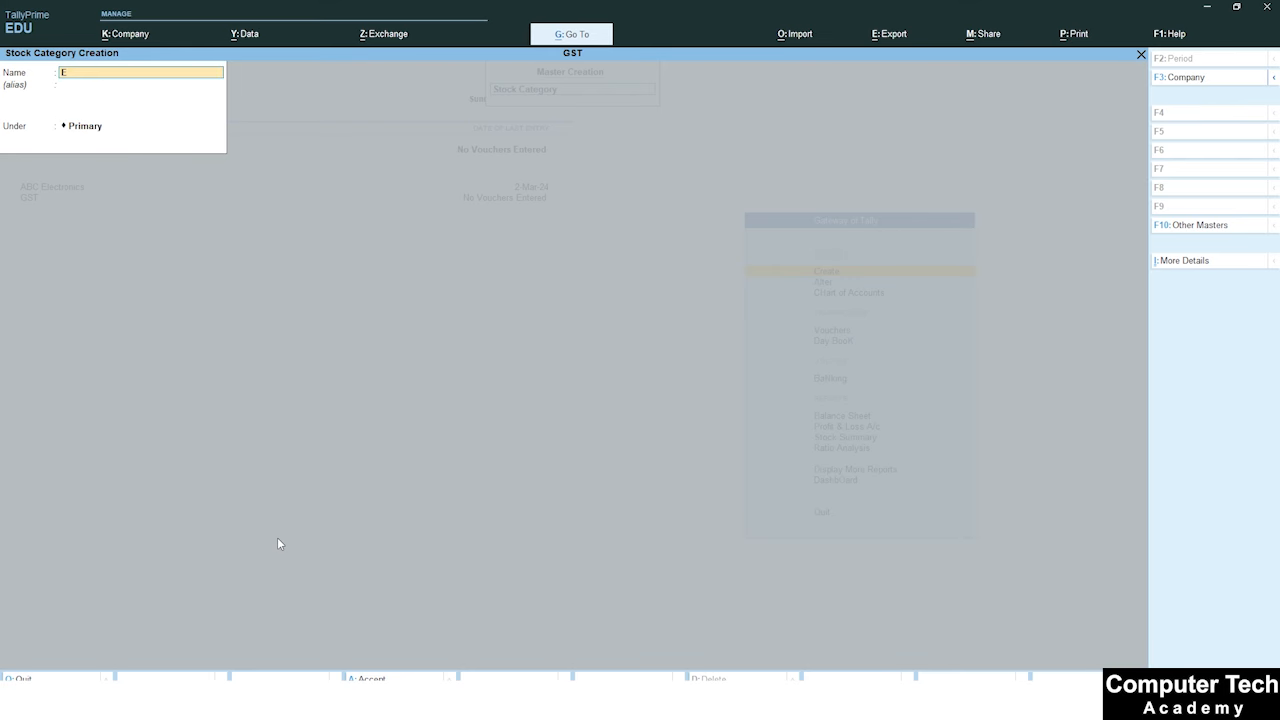
# - Create a second stock category named Edible Items under Primary and leave category creation
pyautogui.write('Ediv')
pyautogui.press('BackSpace')
pyautogui.write('ble Items')
pyautogui.press('Return')
pyautogui.press('Return')
pyautogui.press('Return')
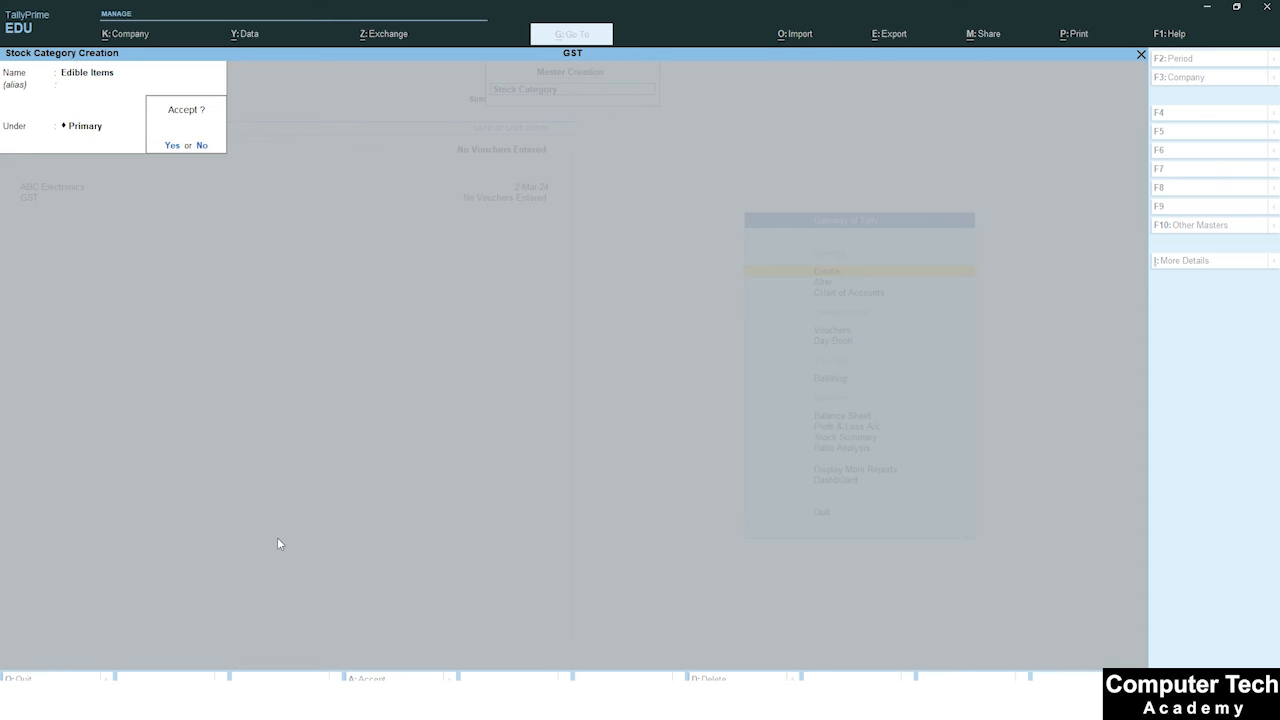
pyautogui.press('Return')
pyautogui.press('Escape')
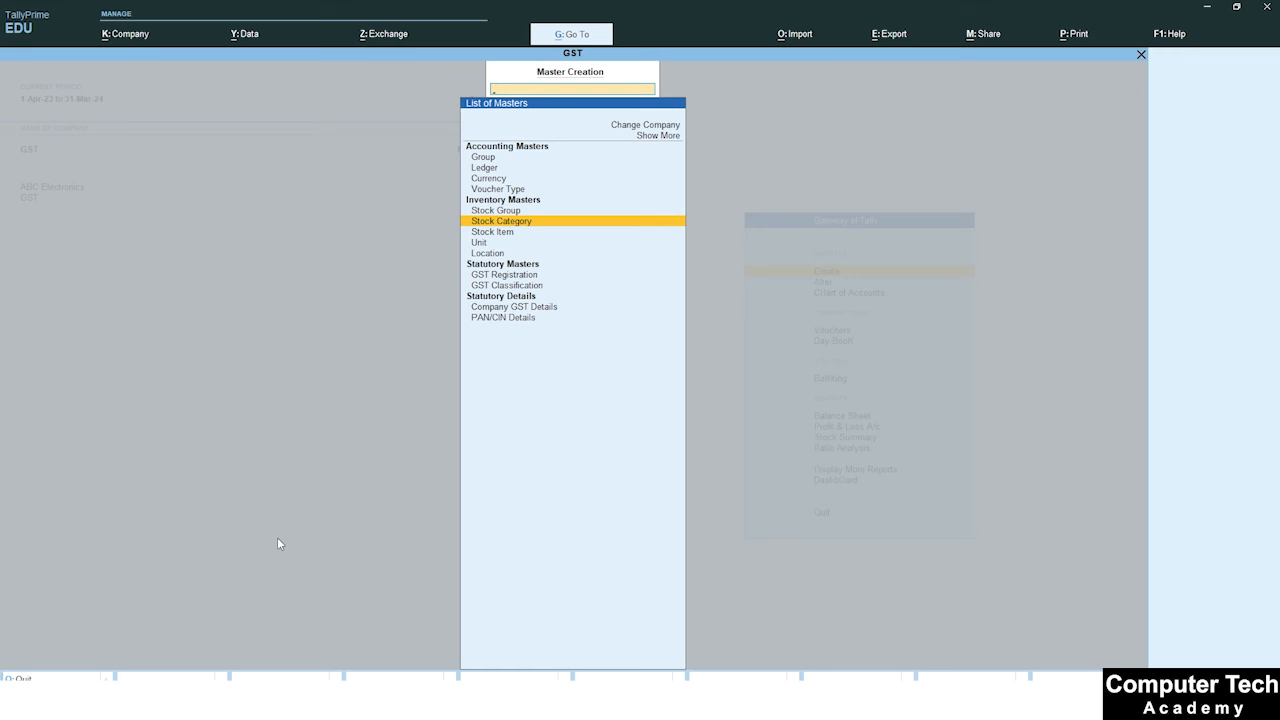
# - Start a new stock item named Keyboard under the HP group in the Electronics category
pyautogui.press('Down')
pyautogui.press('Return')
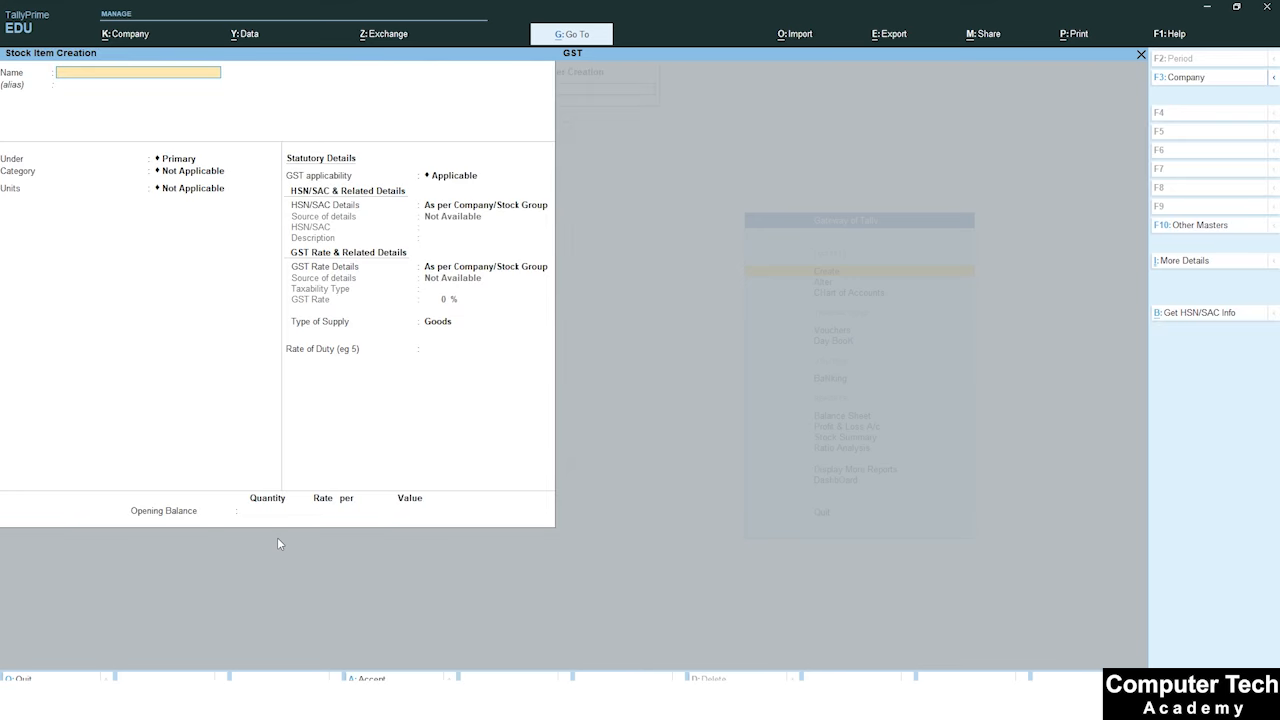
pyautogui.write('Keyboard')
pyautogui.press('Return')
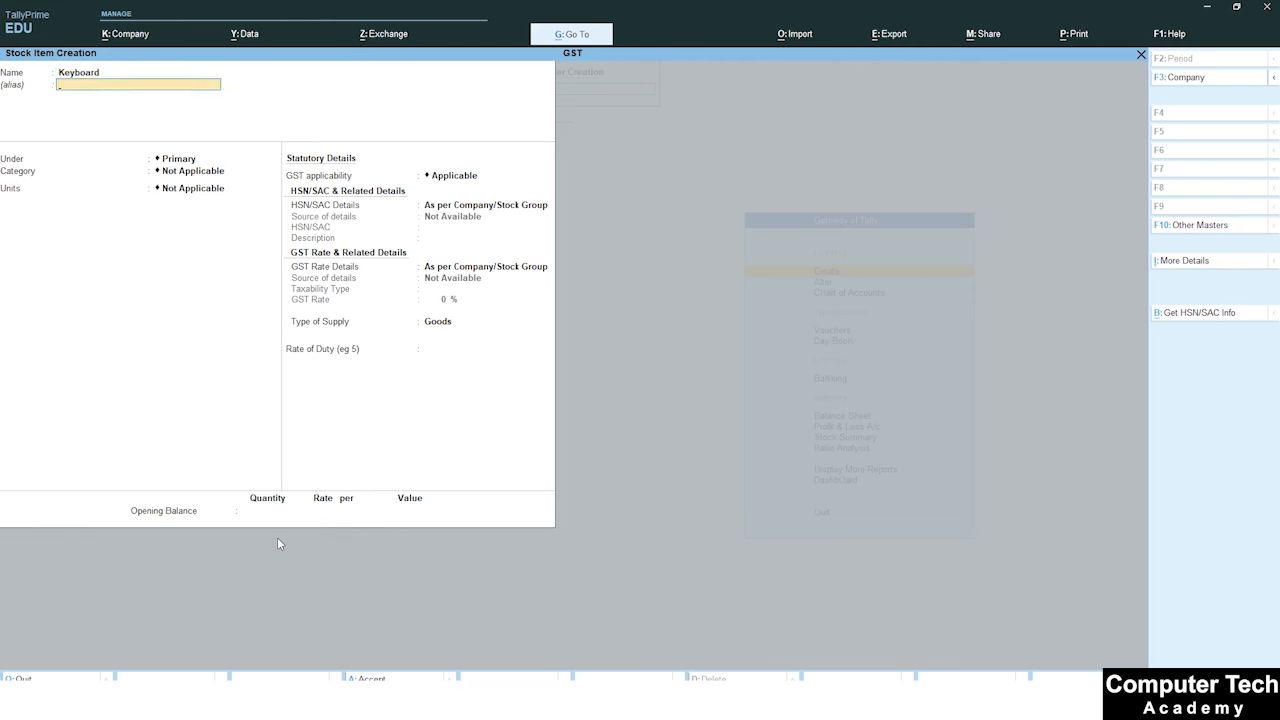
pyautogui.press('Return')
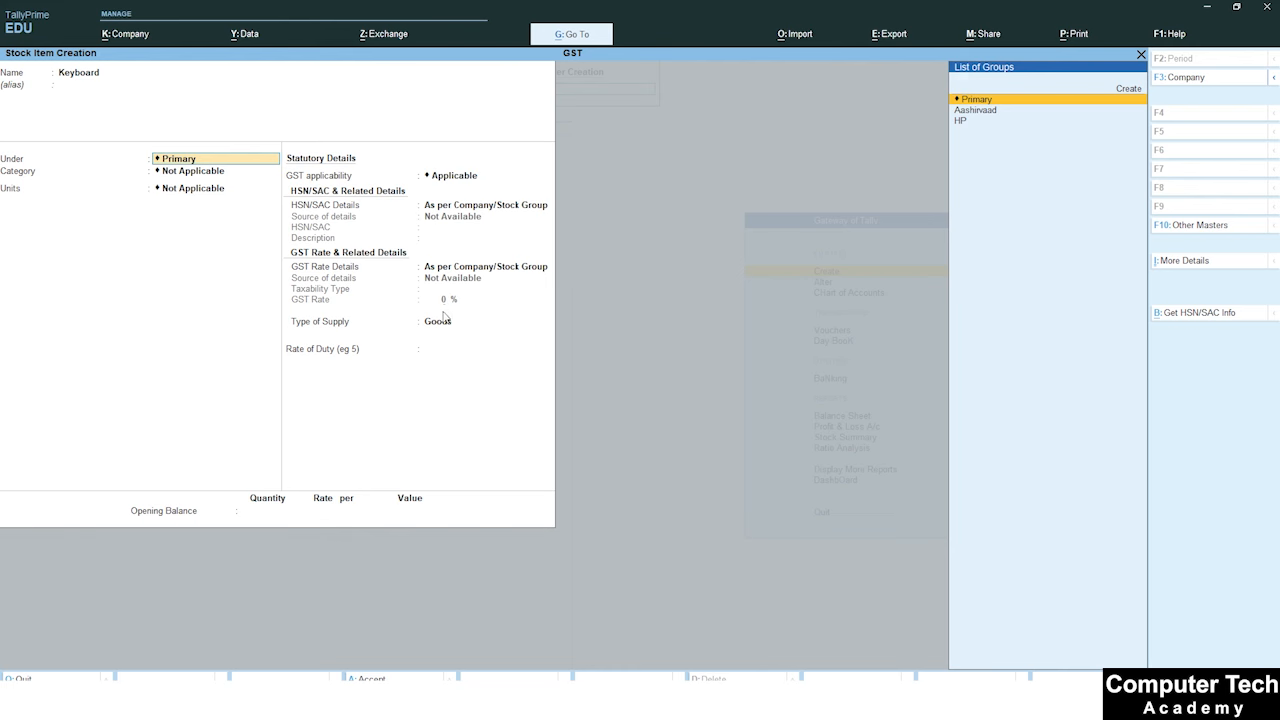
pyautogui.press('Down')
pyautogui.press('Down')
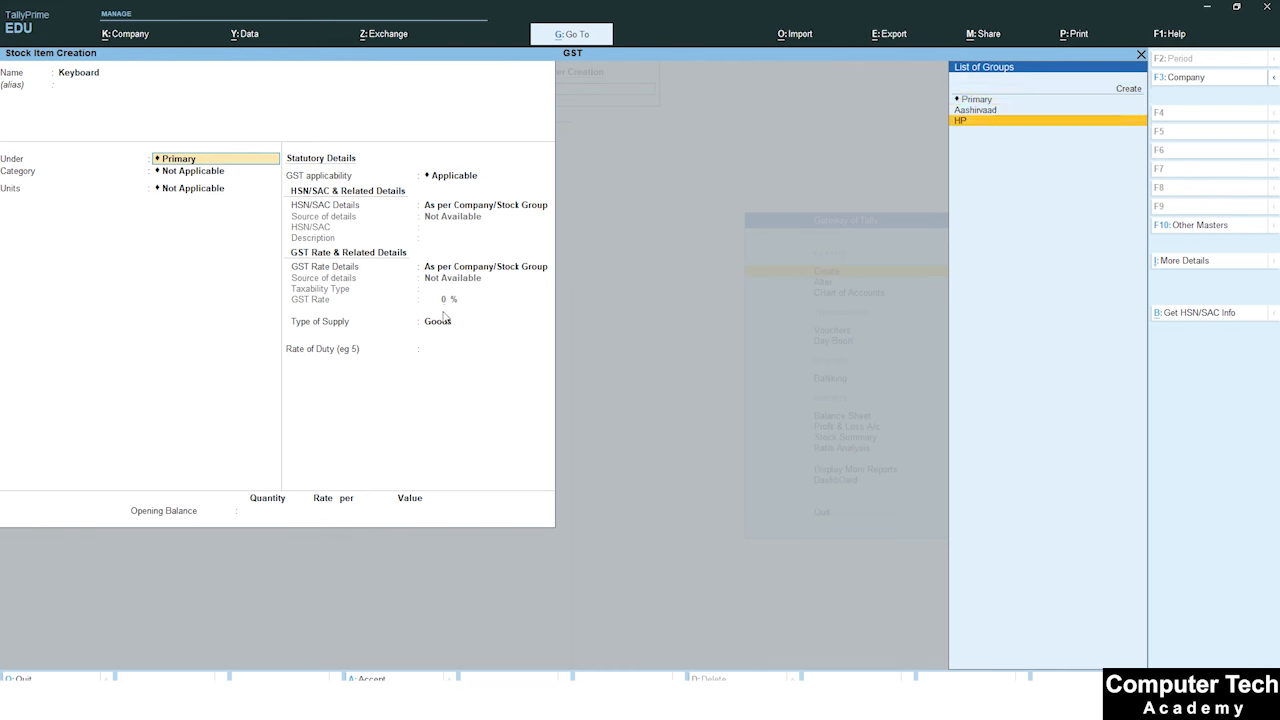
pyautogui.press('Return')
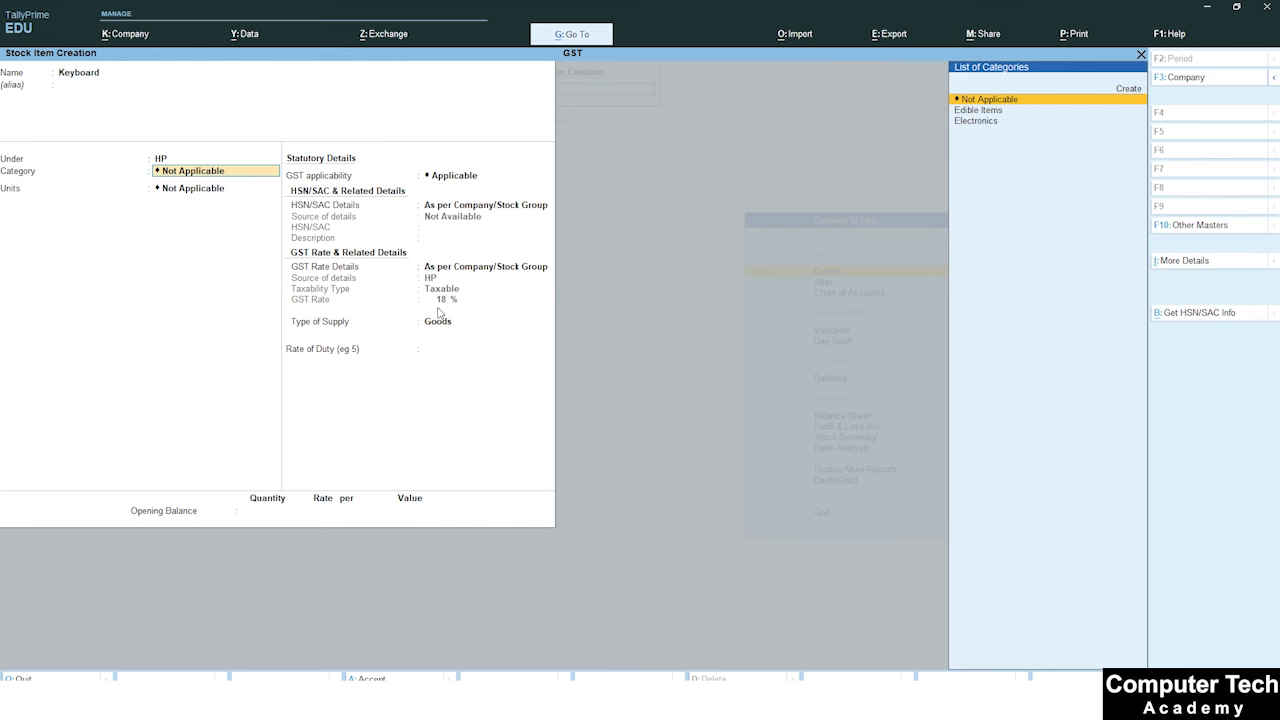
pyautogui.press('Down')
pyautogui.press('Down')
pyautogui.press('Return')
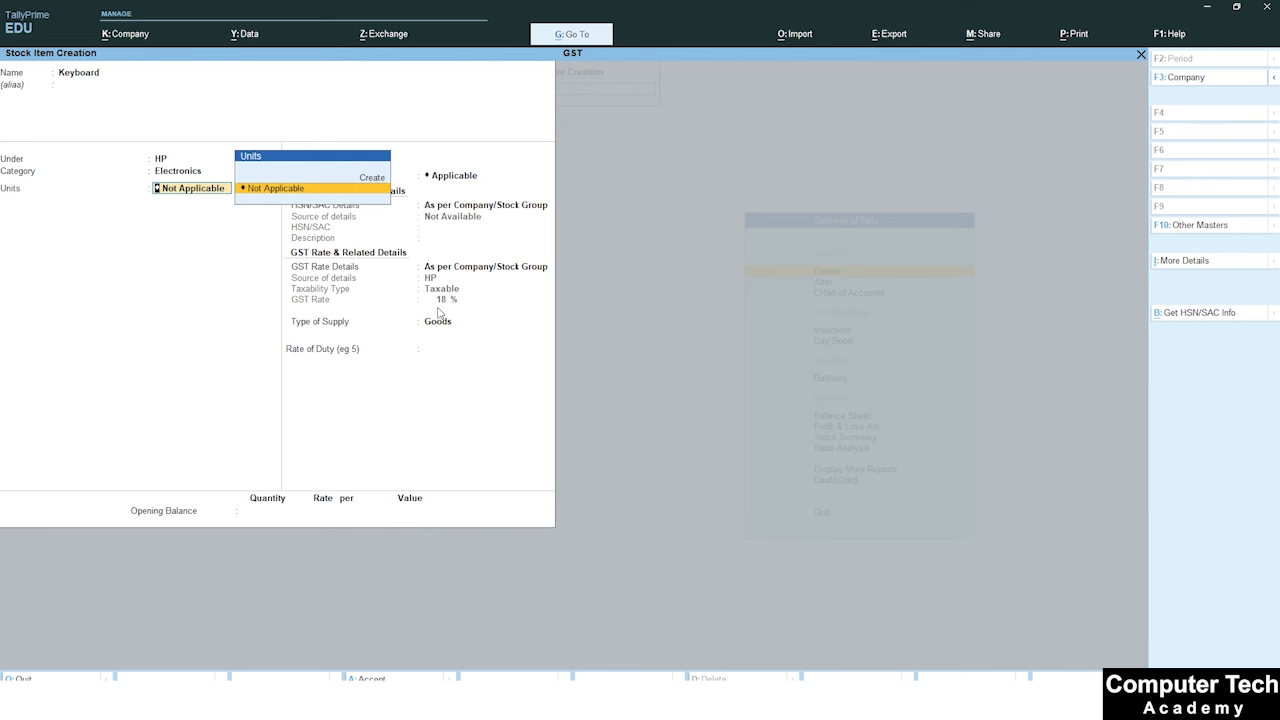
# - Create a simple unit with the symbol Pc from the Keyboard item's units field and assign it
pyautogui.hotkey('alt', 'c')
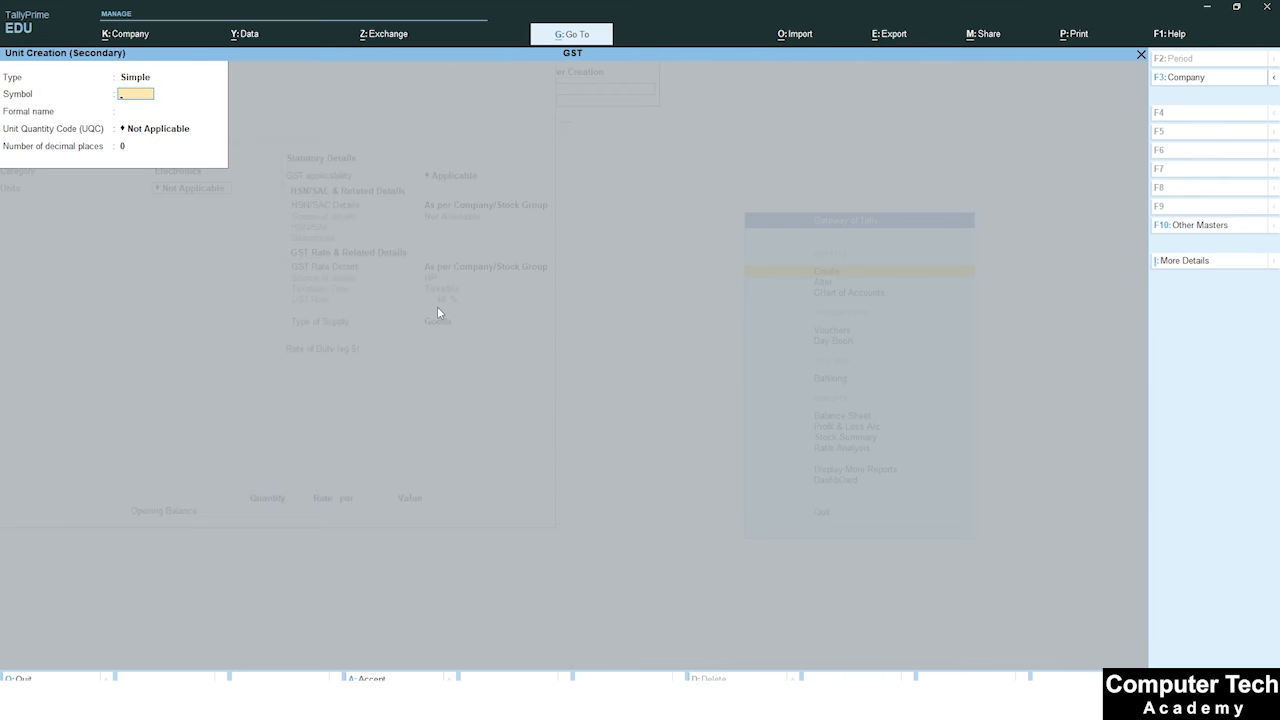
pyautogui.write('Pc')
pyautogui.press('Return')
pyautogui.hotkey('ctrl', 'a')
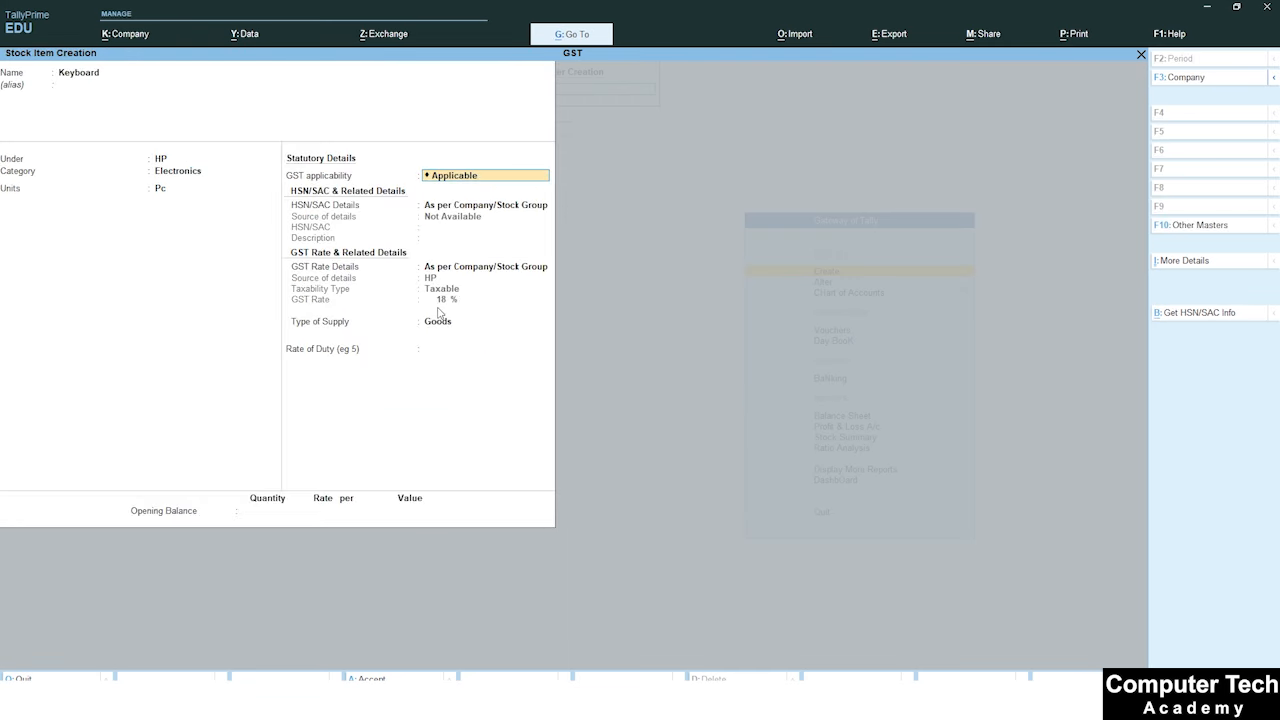
# - Keep the Keyboard item's GST details as per Company/Stock Group and supply type Goods, and save the item
pyautogui.press('Return')
pyautogui.press('Return')
pyautogui.press('Return')
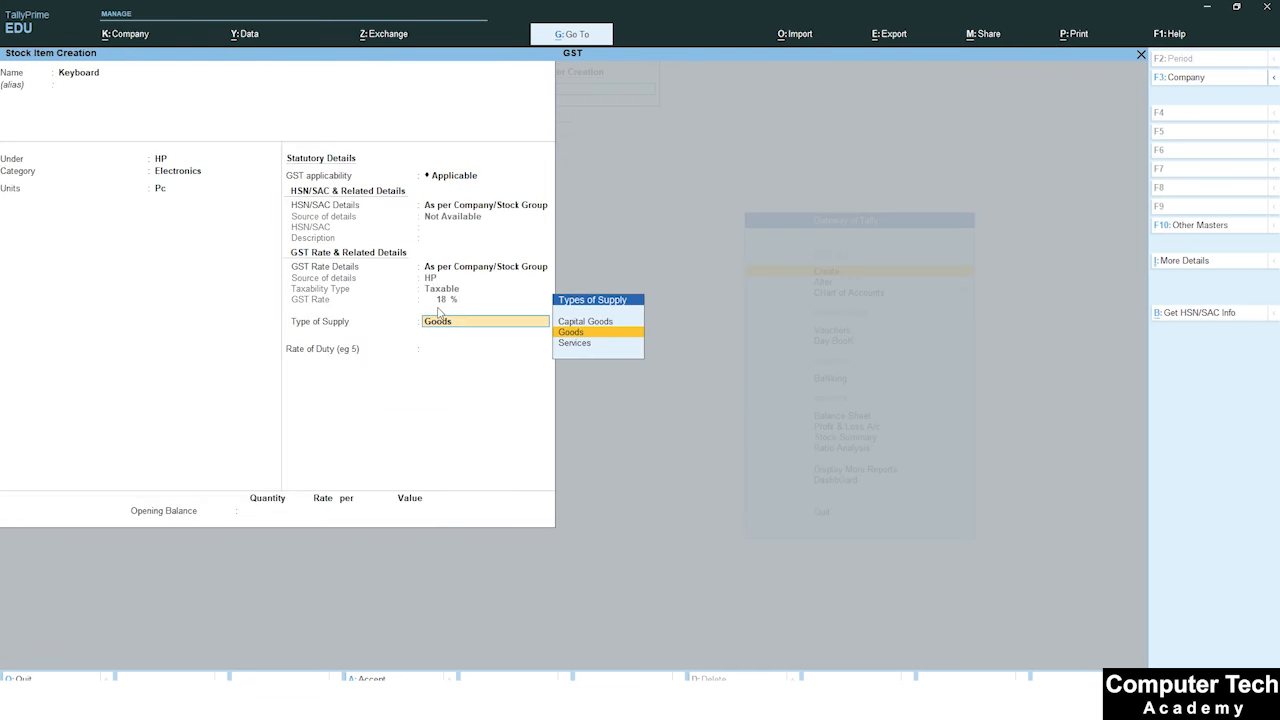
pyautogui.press('Return')
pyautogui.press('Return')
pyautogui.press('Return')
pyautogui.press('Return')
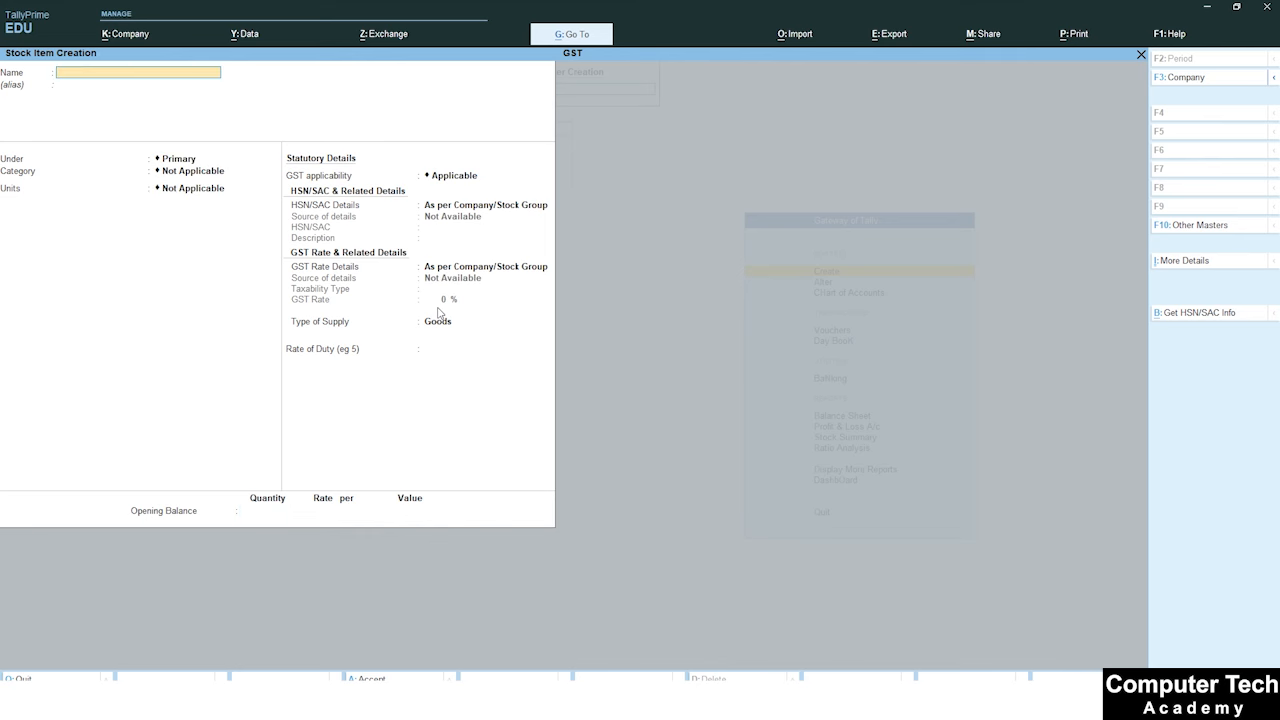
# - Start a stock item named Mouse under the HP group, in the Electronics category with unit Pc
pyautogui.write('Mouse')
pyautogui.press('Return')
pyautogui.press('Down')
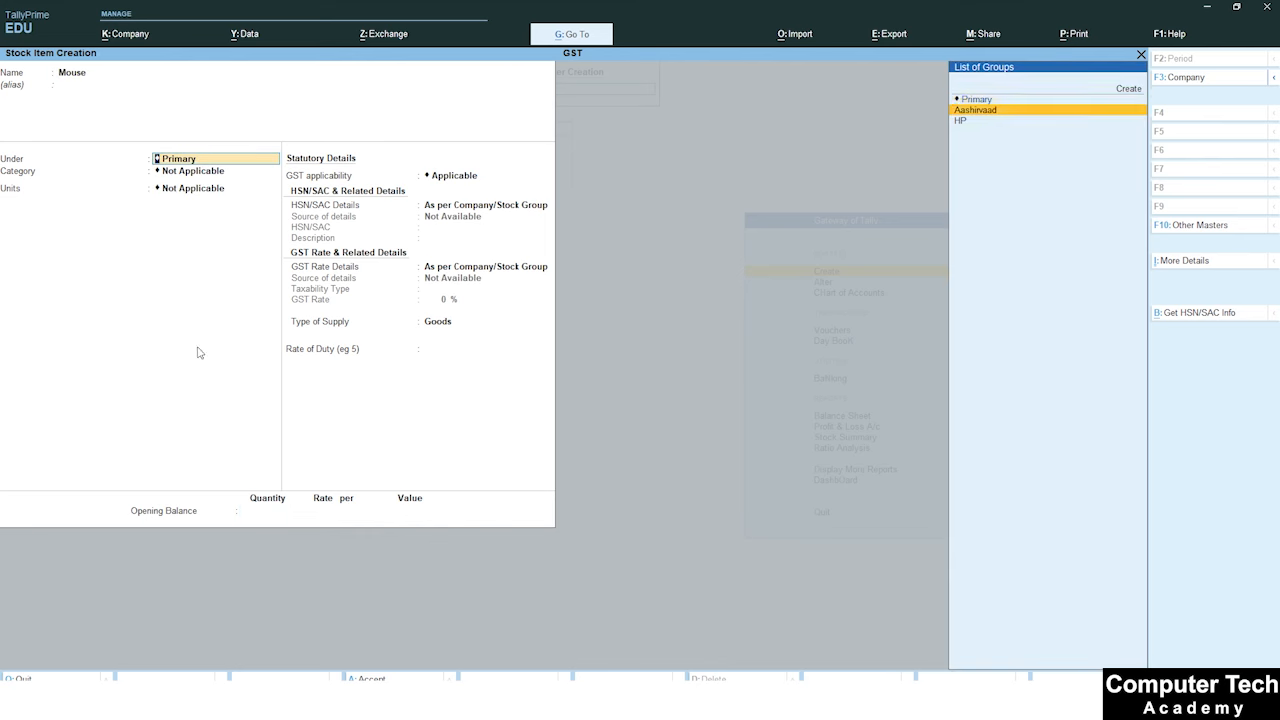
pyautogui.press('Down')
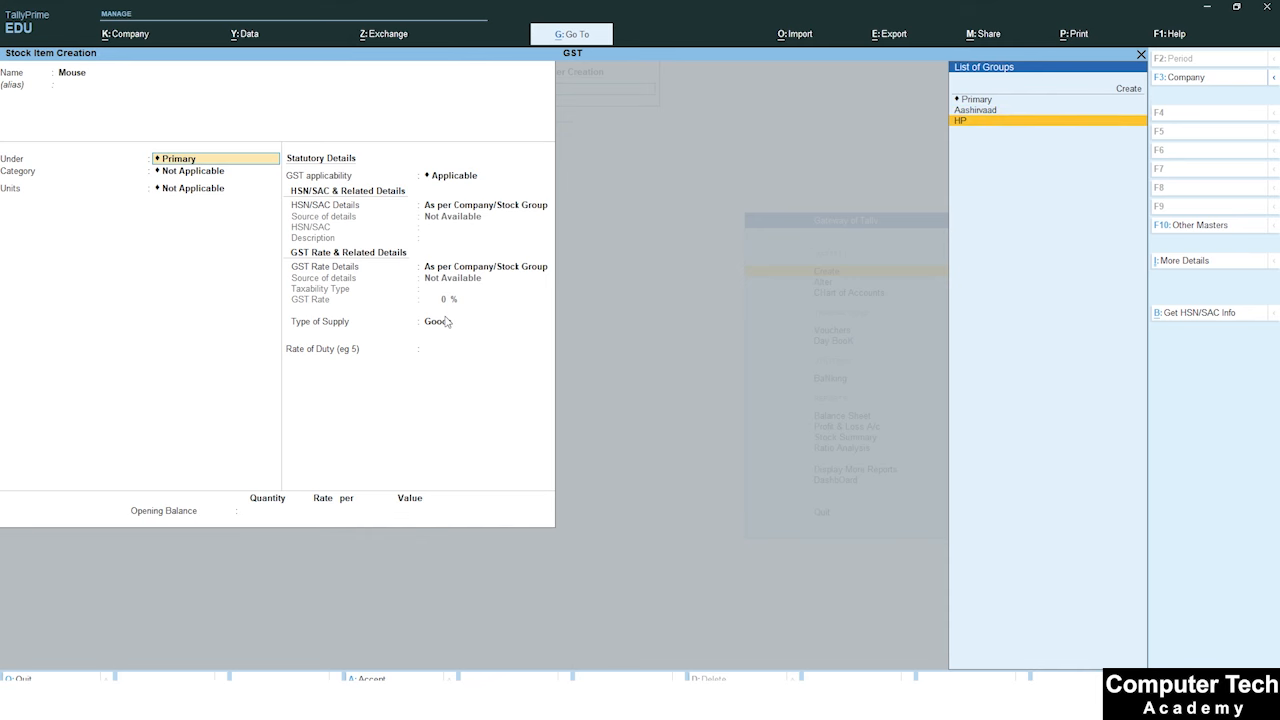
pyautogui.press('Return')
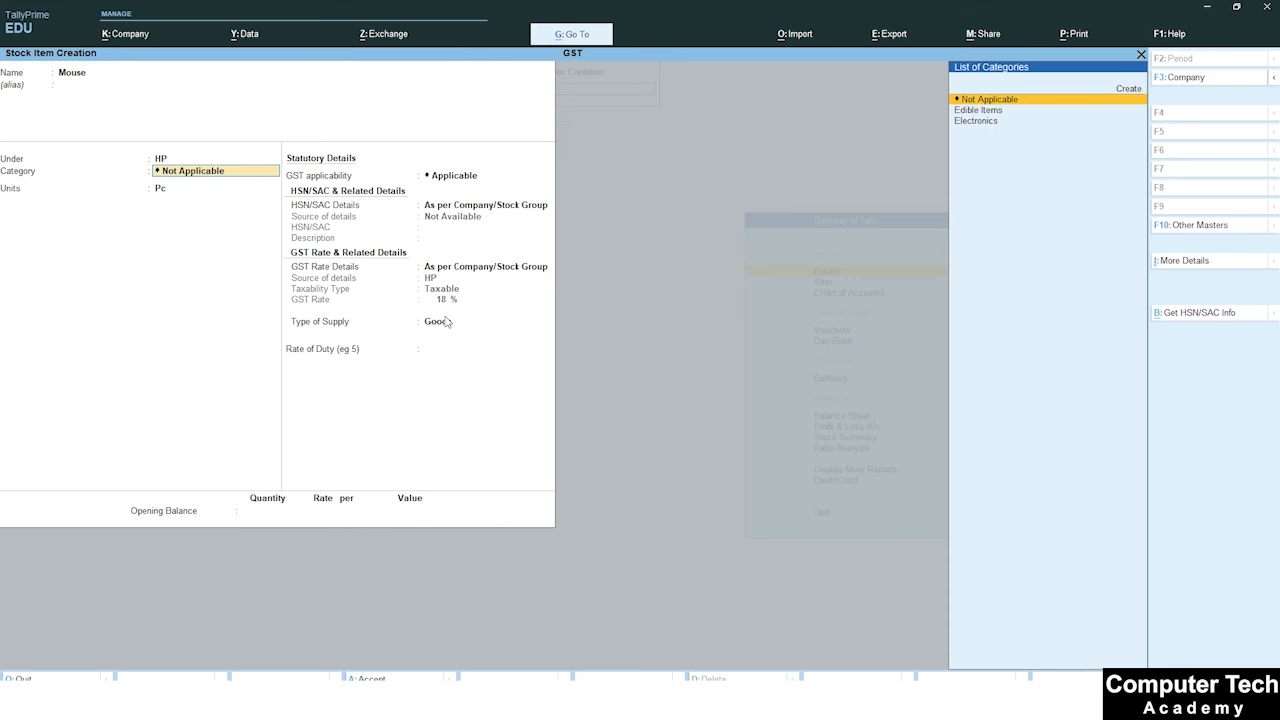
pyautogui.press('Down')
pyautogui.press('Down')
pyautogui.press('Return')
pyautogui.press('Return')
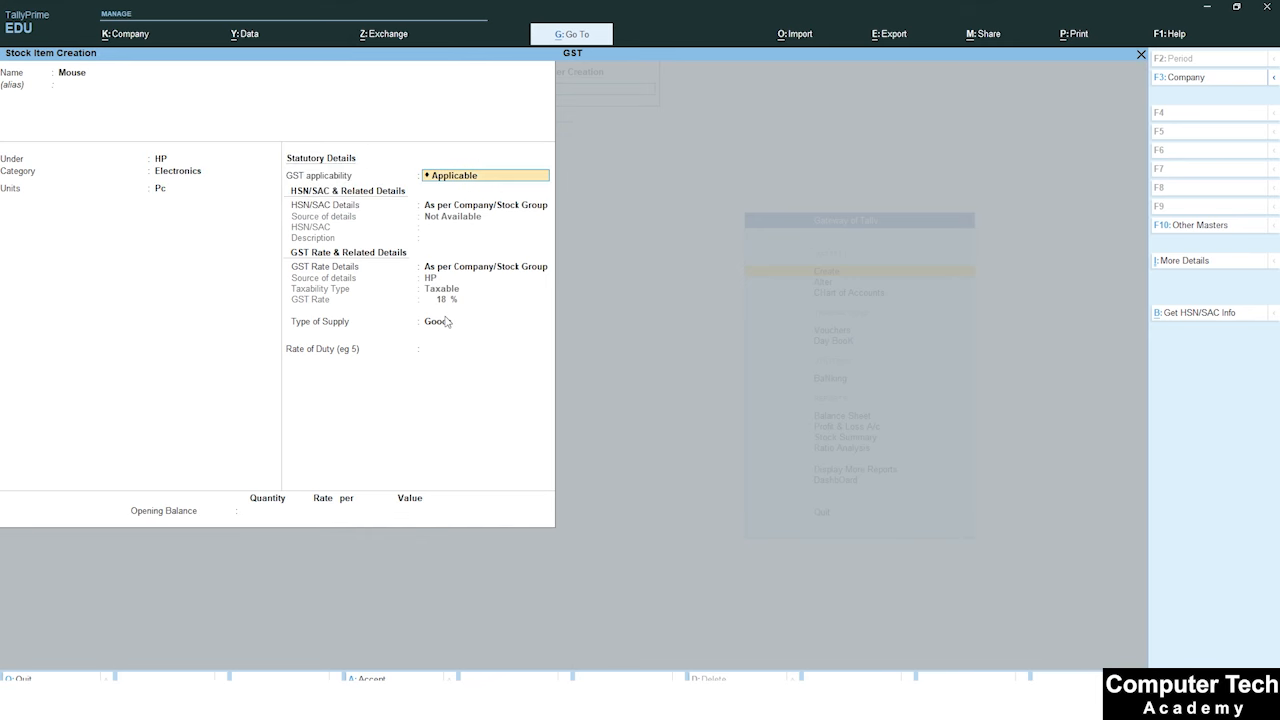
# - Keep the Mouse item's GST details as per Company/Stock Group and supply type Goods, and save the item
pyautogui.press('Return')
pyautogui.press('Return')
pyautogui.press('Return')
pyautogui.press('Return')
pyautogui.press('Return')
pyautogui.press('Return')
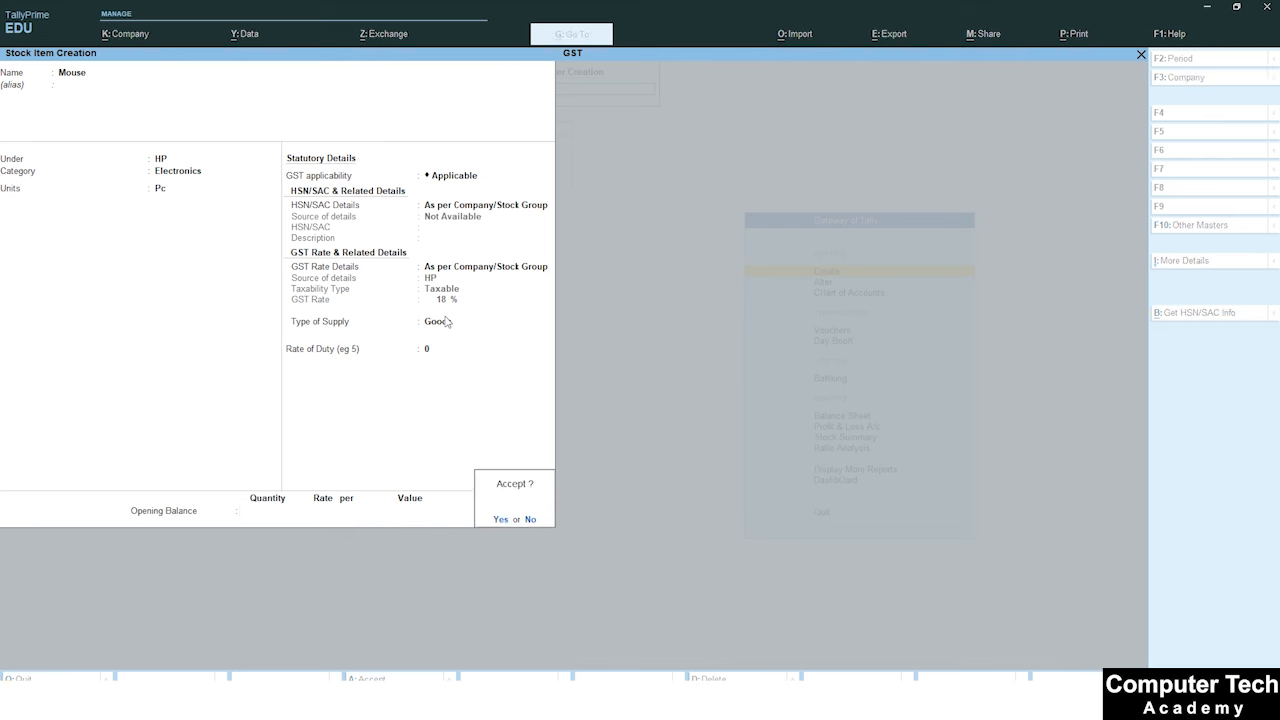
pyautogui.press('Return')
# - Start a stock item named Atta under the Aashirvaad group, in the Edible Items category
pyautogui.write('Atta')
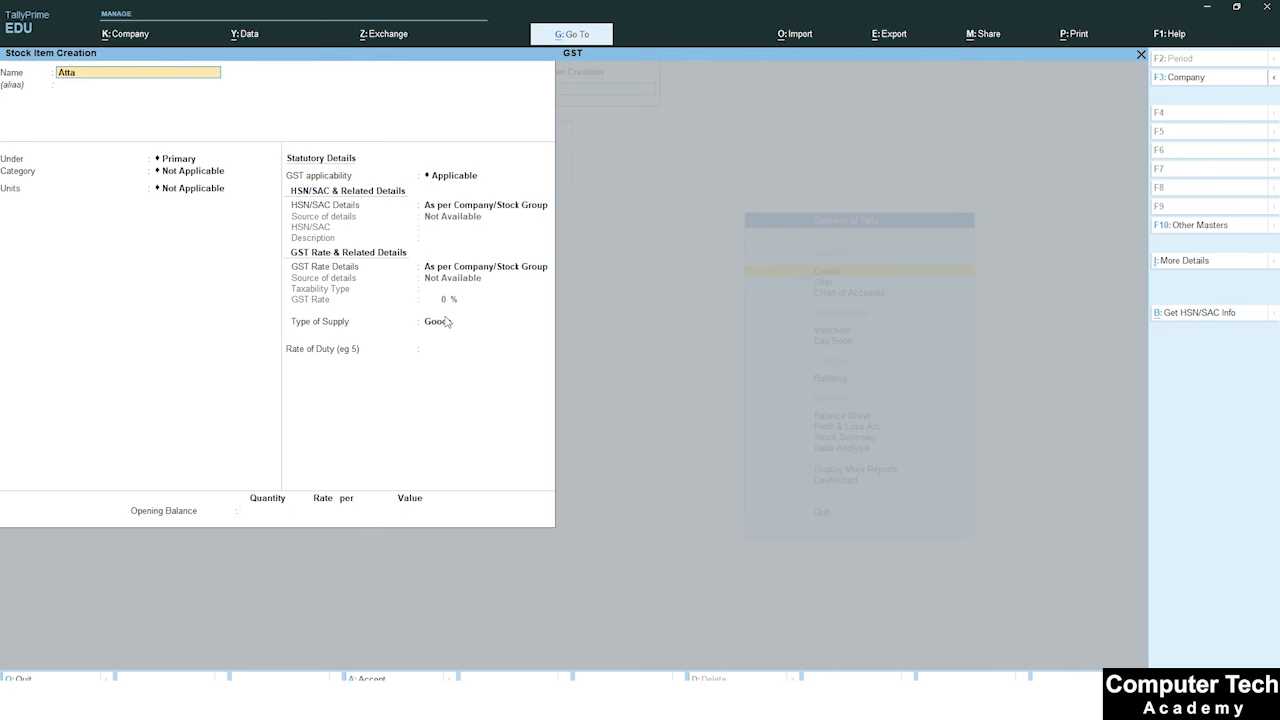
pyautogui.click(440, 321)
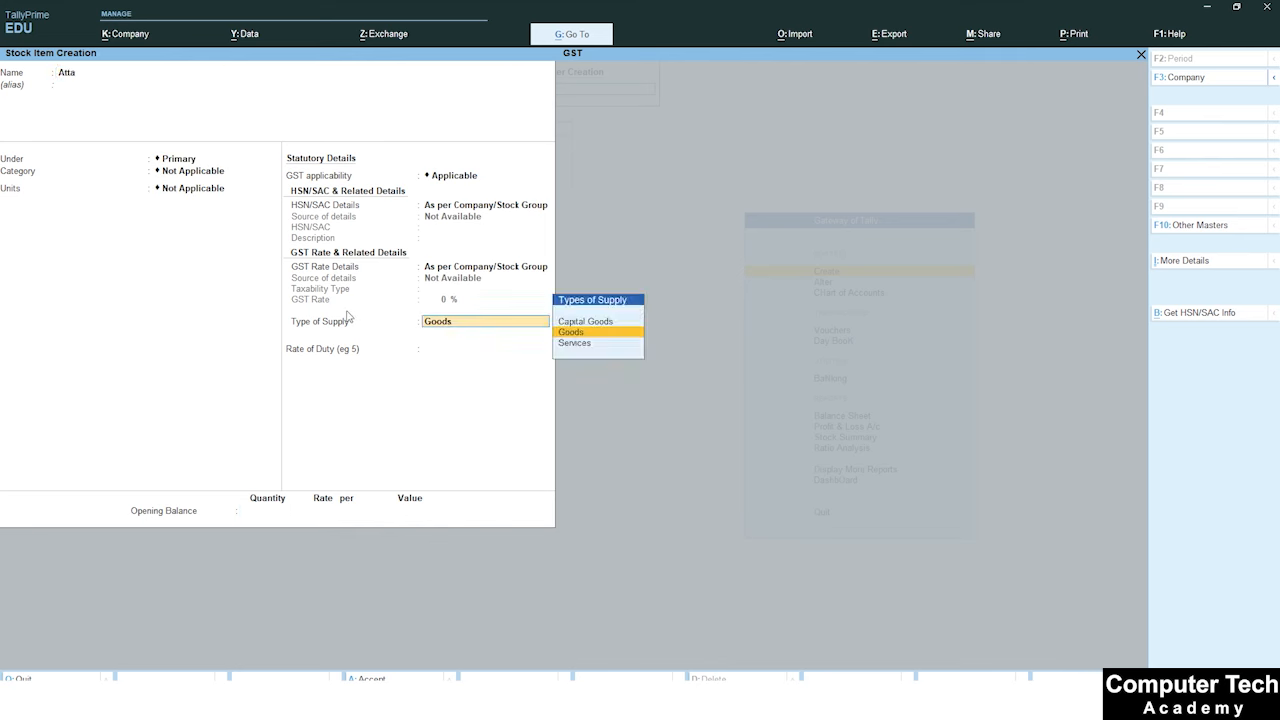
pyautogui.click(70, 74)
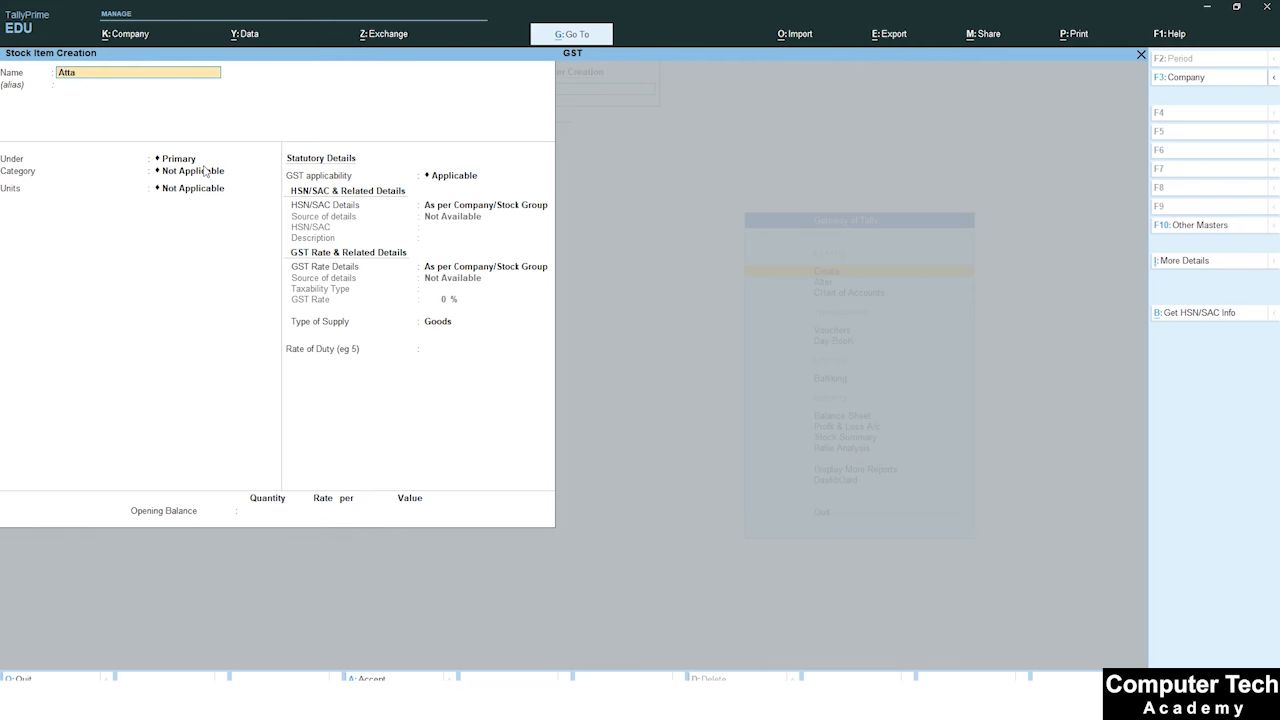
pyautogui.press('Return')
pyautogui.press('Return')
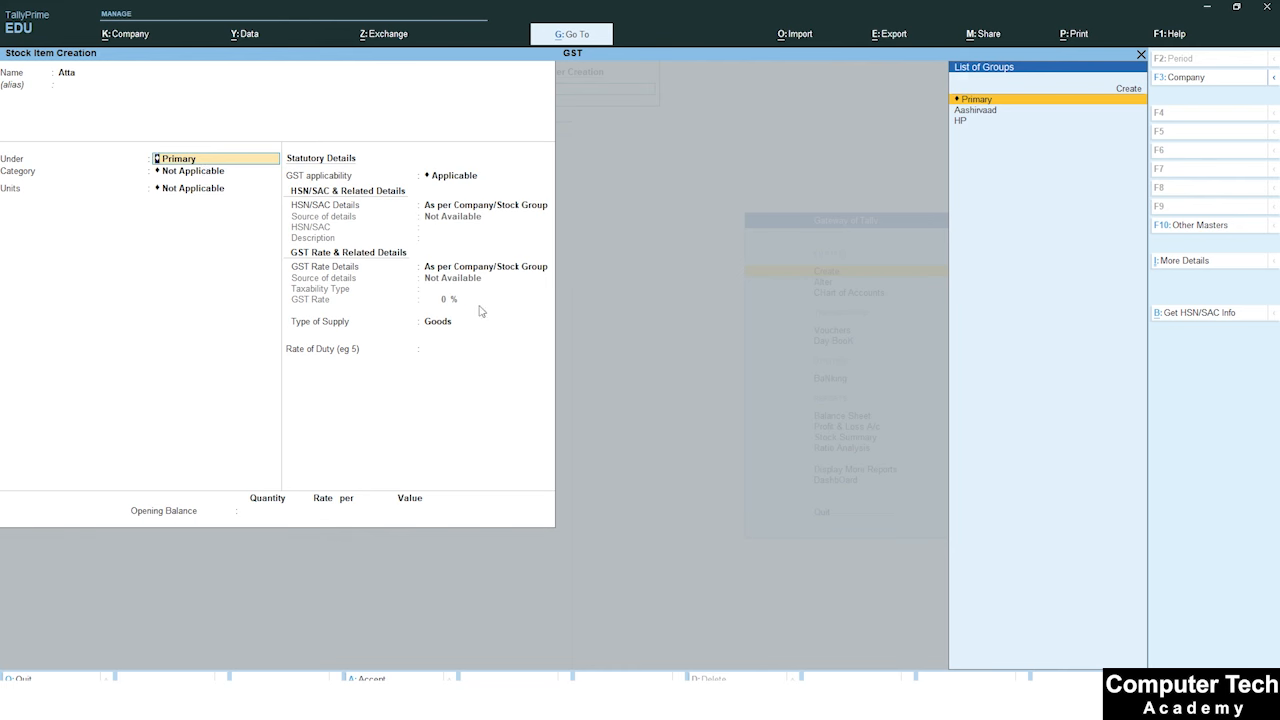
pyautogui.press('Down')
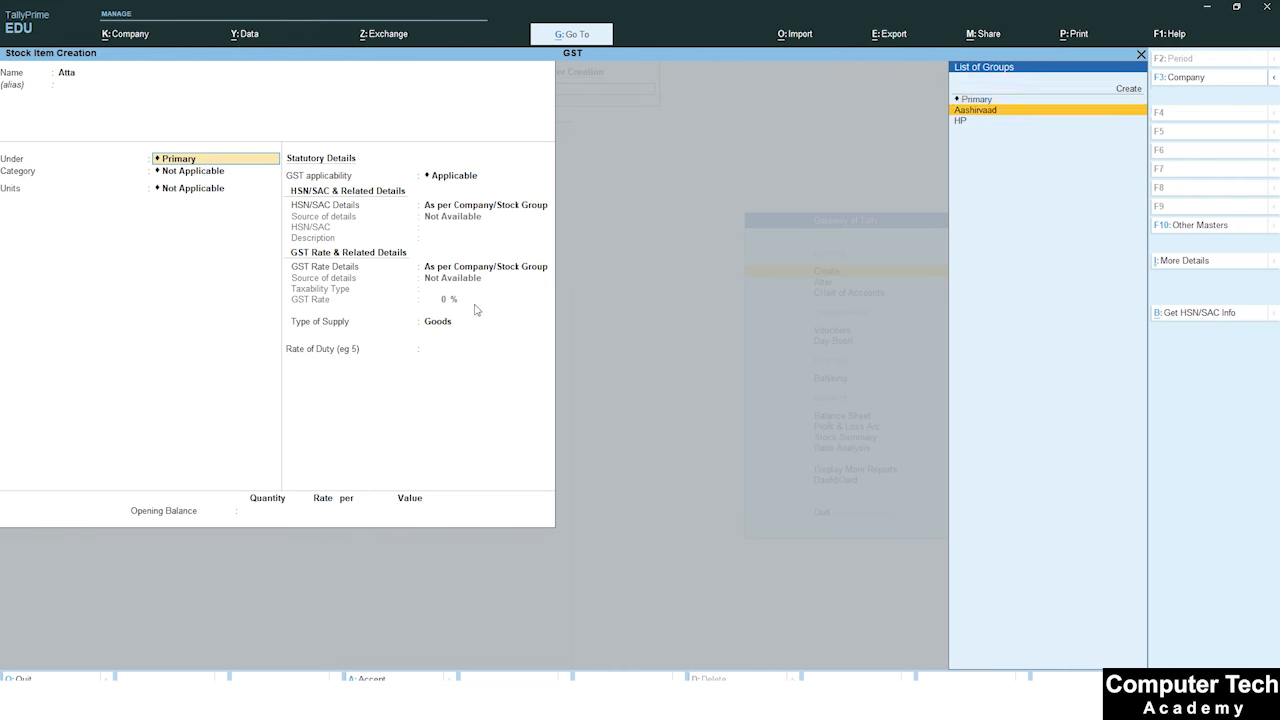
pyautogui.press('Return')
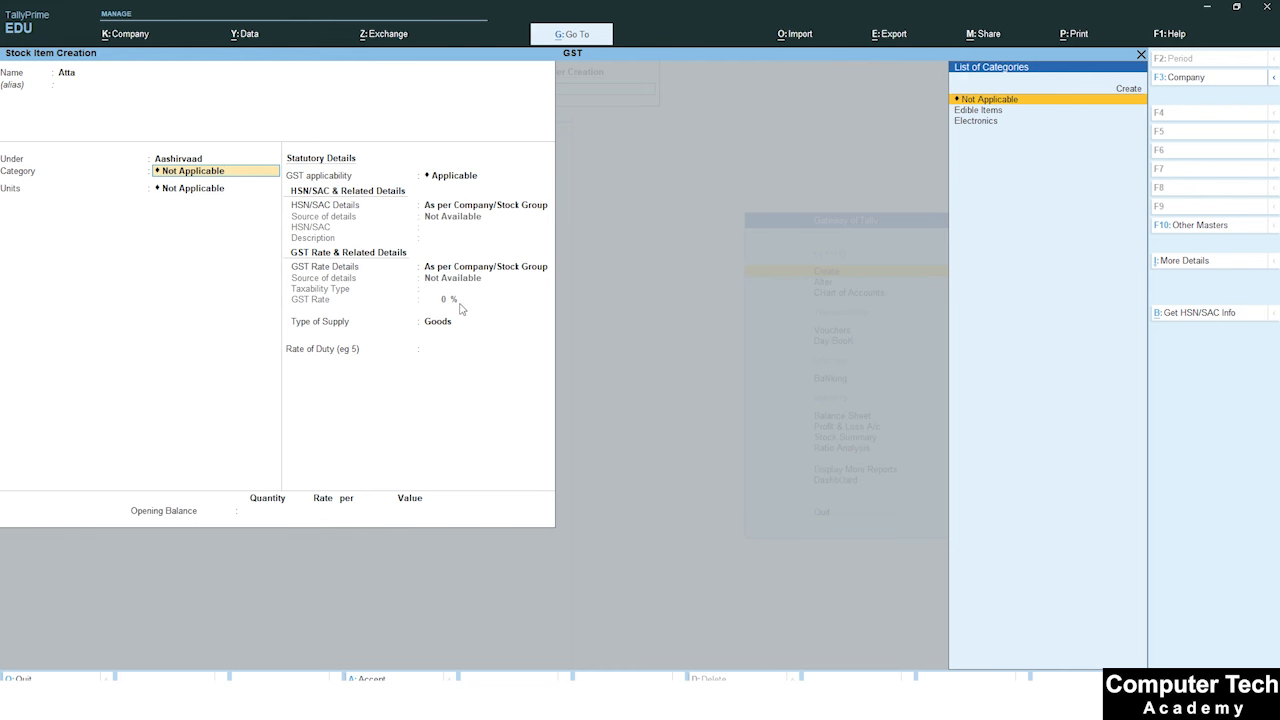
pyautogui.press('Down')
pyautogui.press('Return')
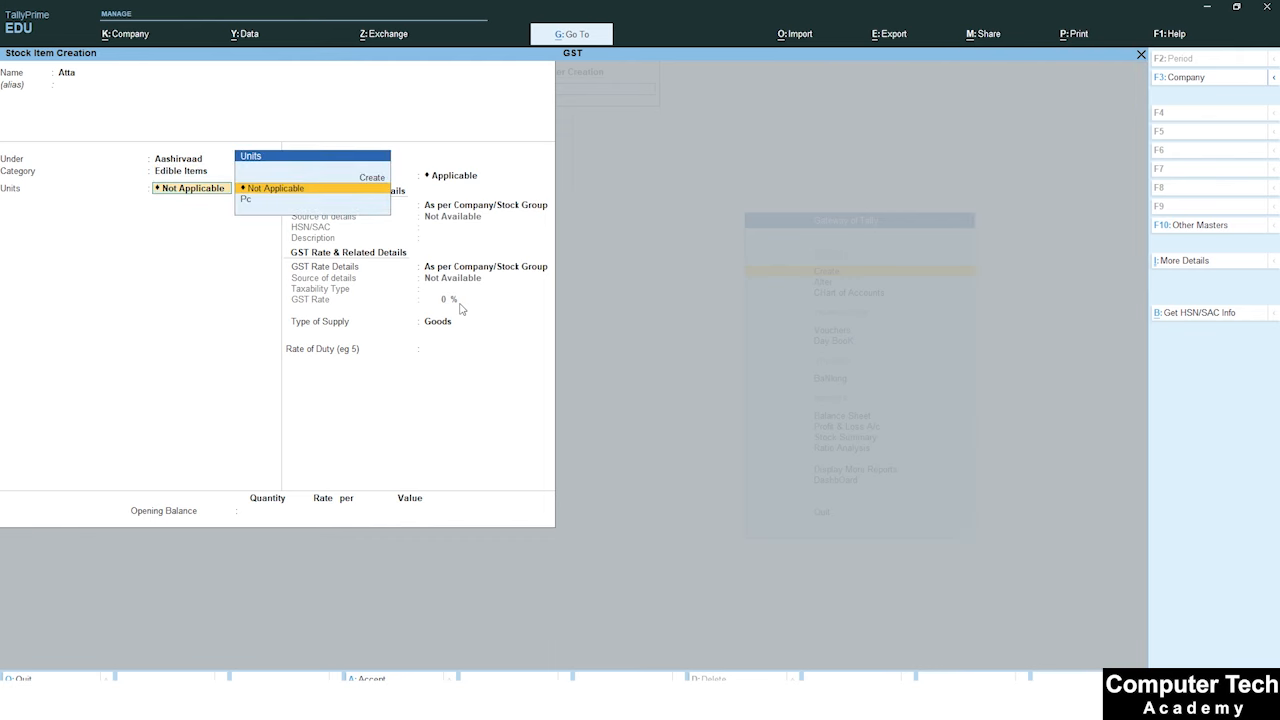
# - Create a simple unit with the symbol Kg from the Atta item's units field and assign it
pyautogui.hotkey('alt', 'c')
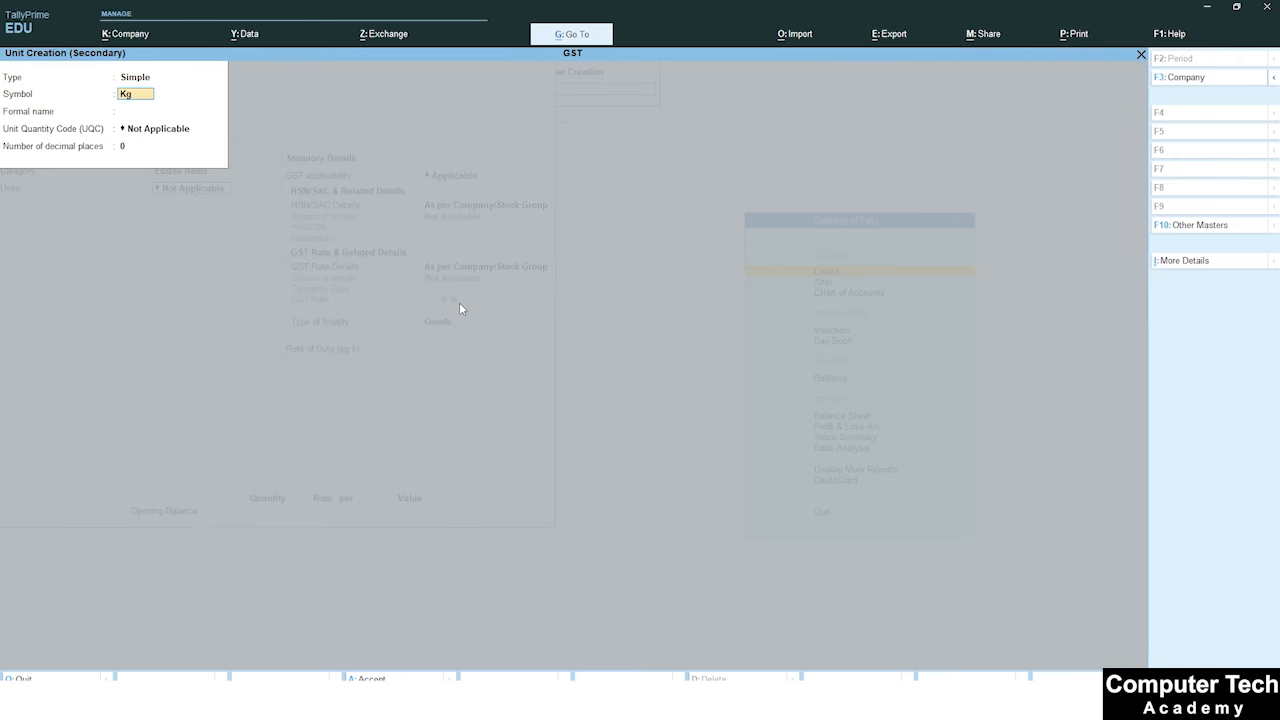
pyautogui.write('Kg')
pyautogui.press('Return')
pyautogui.hotkey('ctrl', 'a')
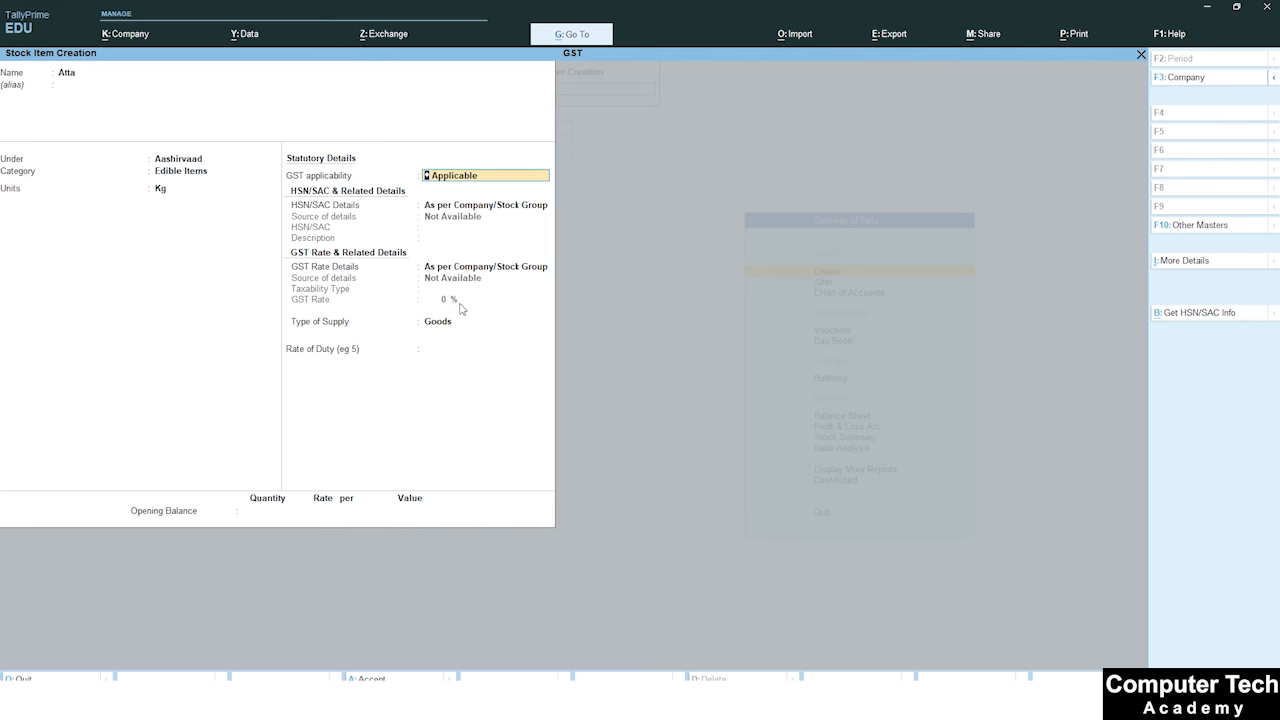
# - Specify the Atta item's GST rate details directly as Taxable at 5%, keep supply type Goods, and save the item
pyautogui.press('Return')
pyautogui.press('Return')
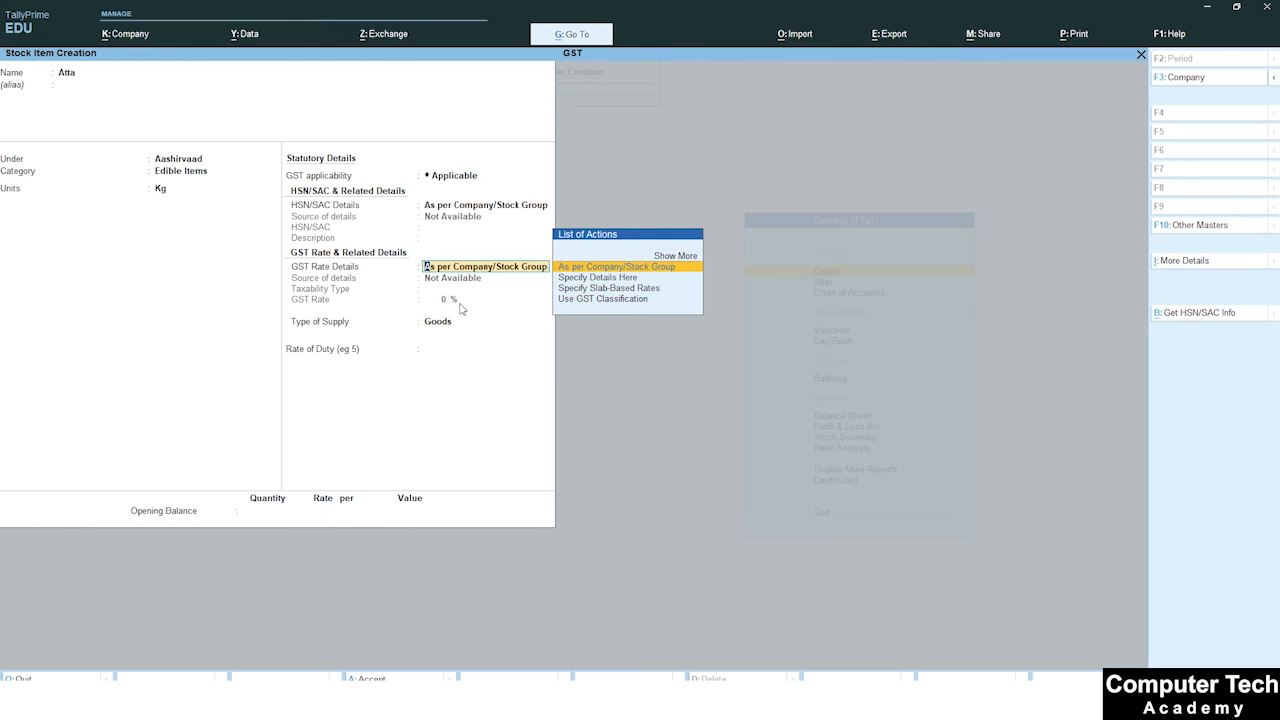
pyautogui.press('Down')
pyautogui.press('Return')
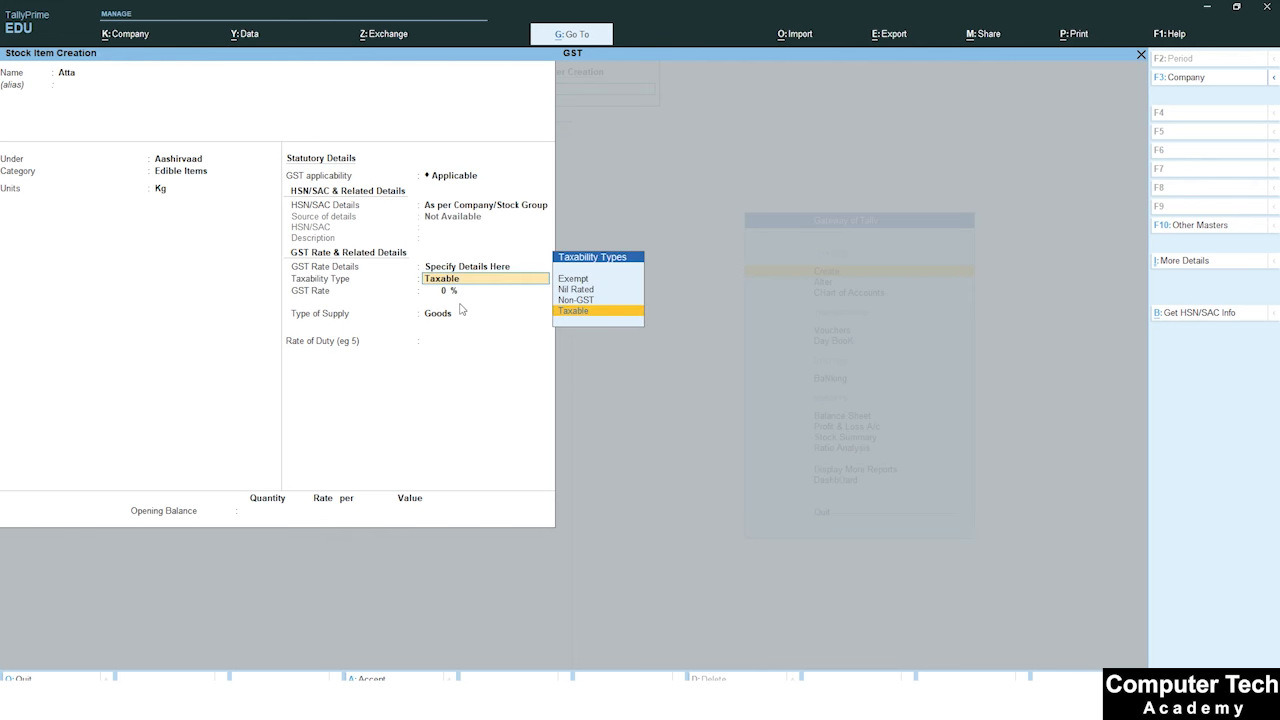
pyautogui.press('Return')
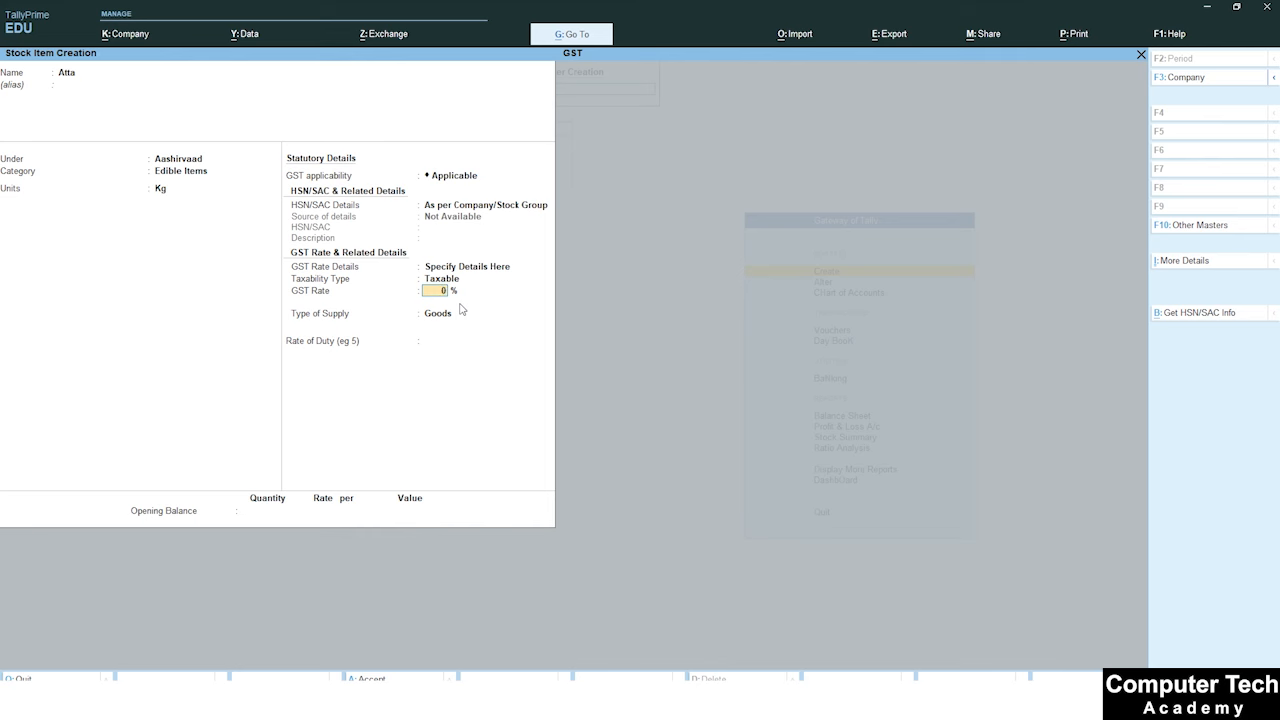
pyautogui.write('5')
pyautogui.press('Return')
pyautogui.press('Return')
pyautogui.press('Return')
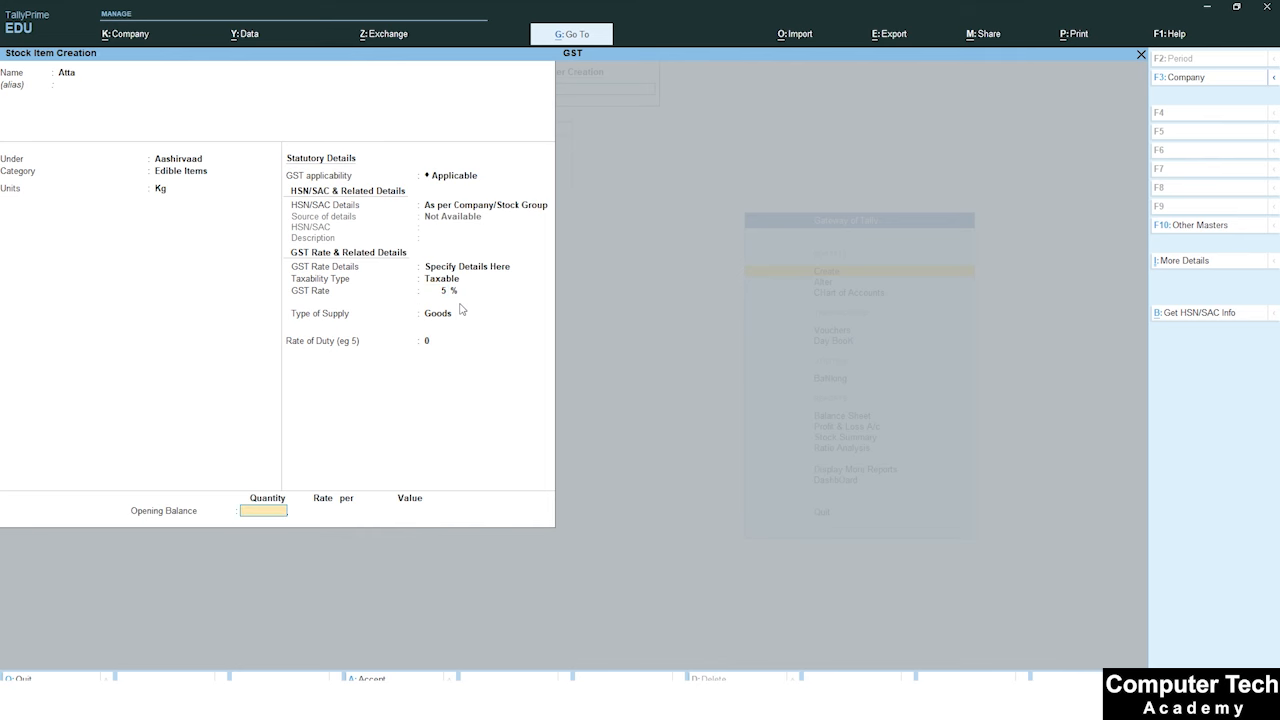
pyautogui.press('Return')
pyautogui.press('Return')
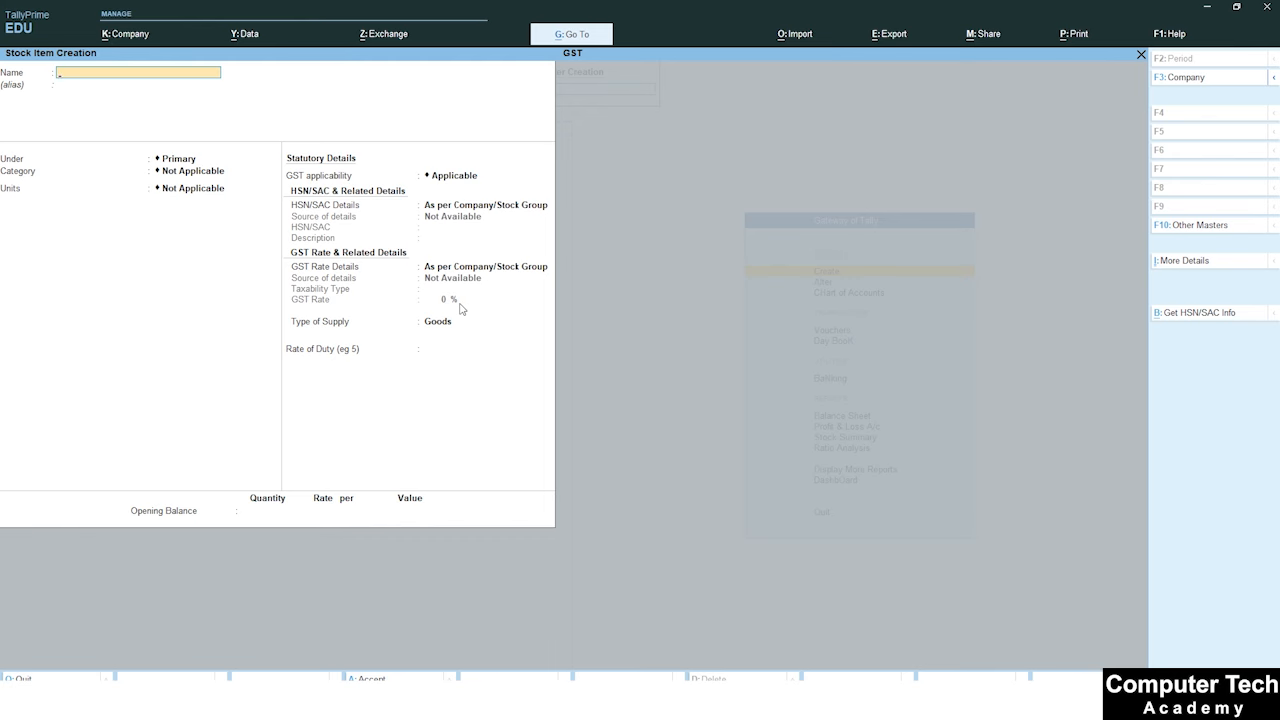
# - Leave stock item creation and check the ABC Electronics purchase example on the slide, returning to TallyPrime
pyautogui.press('Escape')
pyautogui.press('Escape')
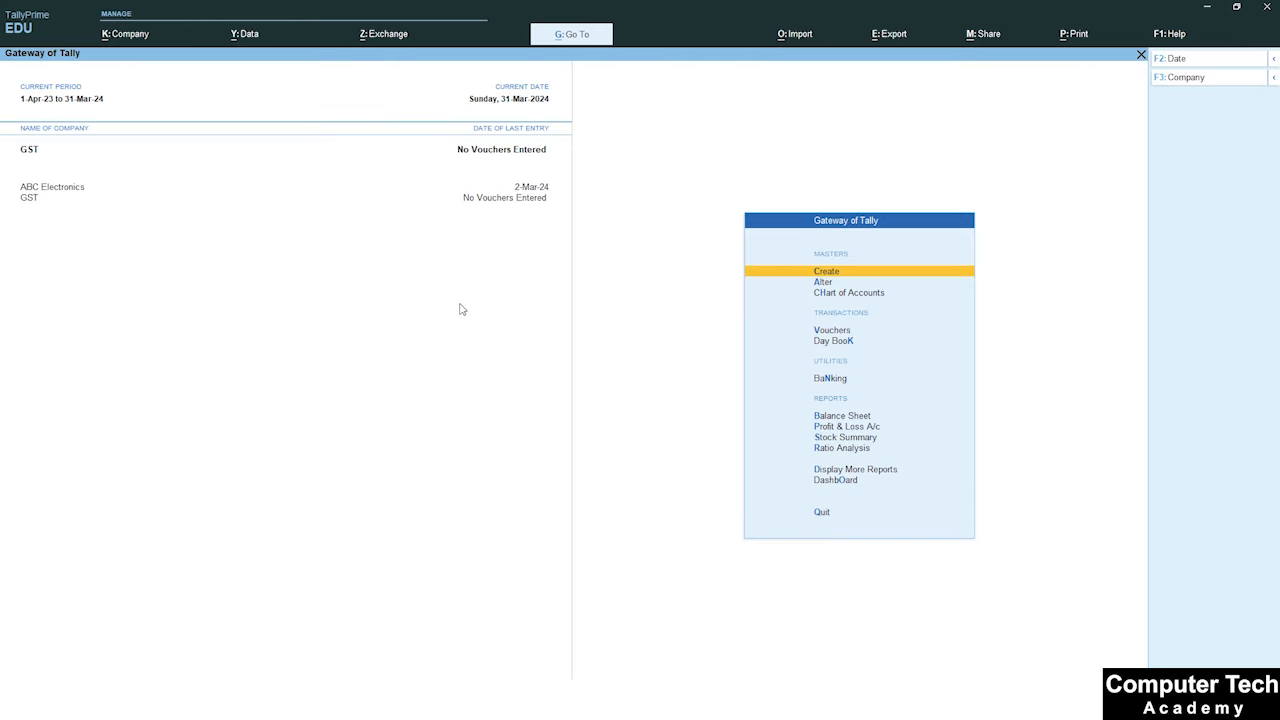
pyautogui.hotkey('alt', 'Tab')
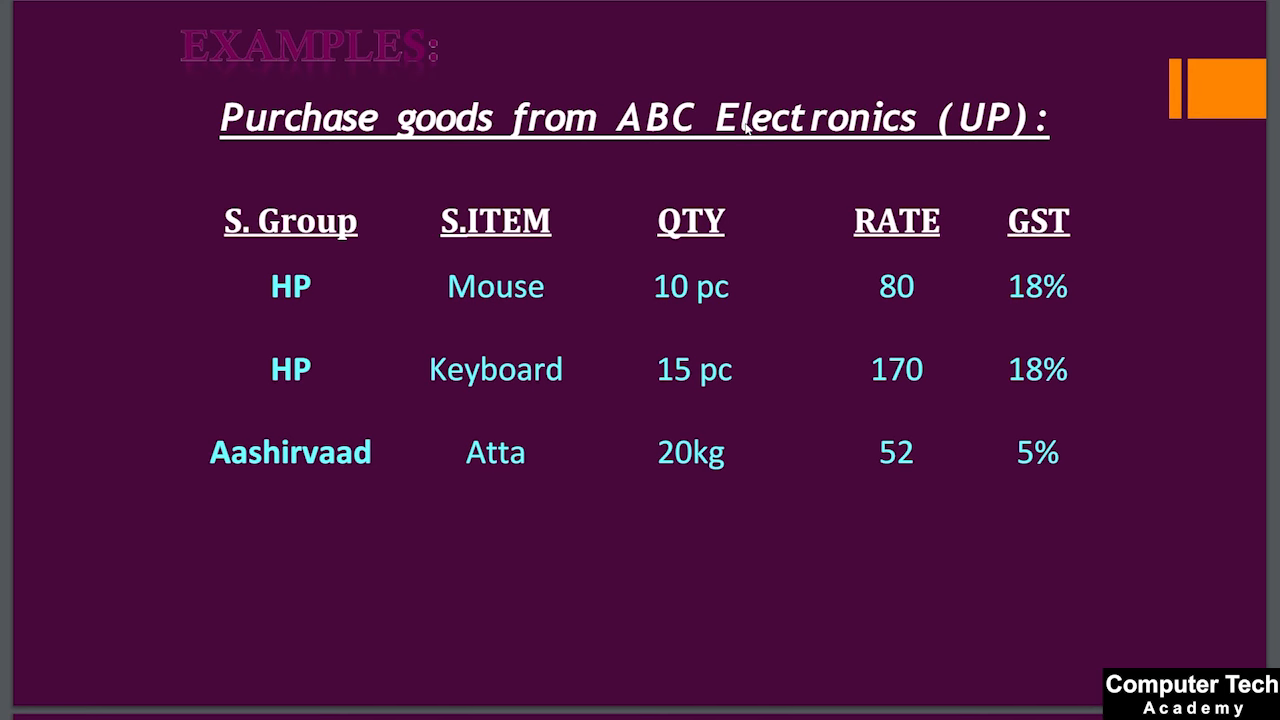
pyautogui.hotkey('alt', 'Tab')
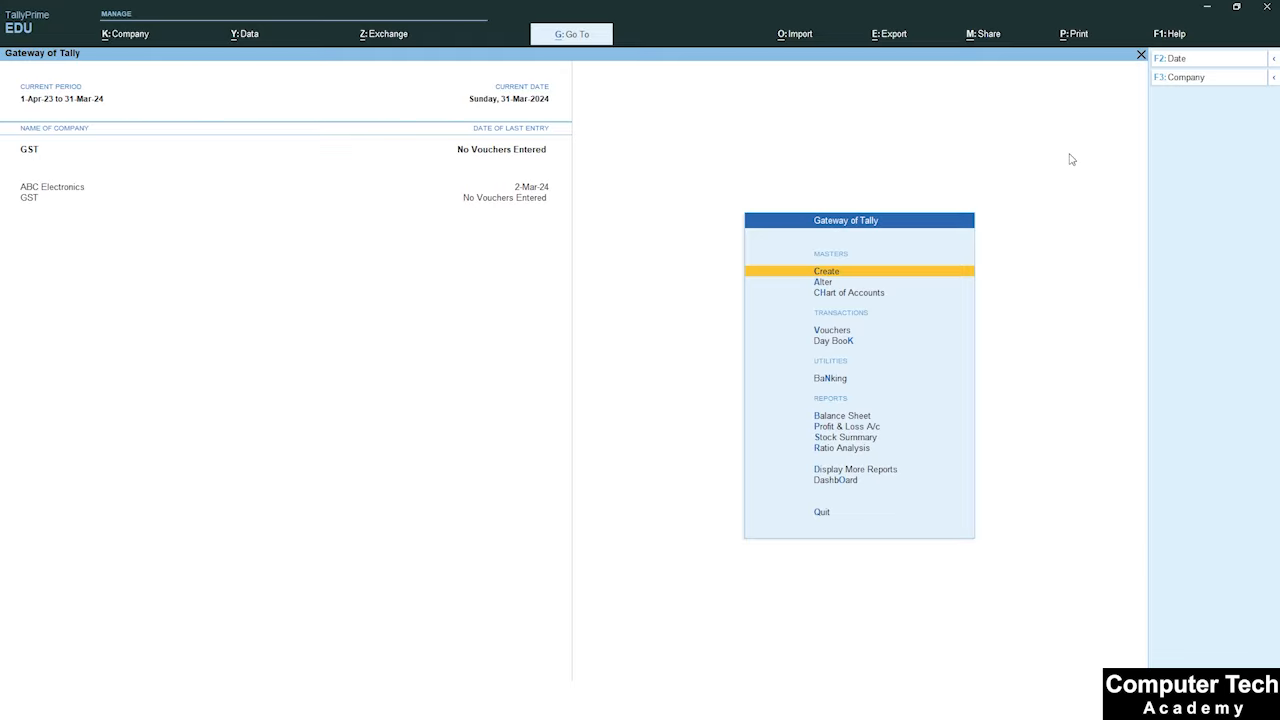
pyautogui.press('v')
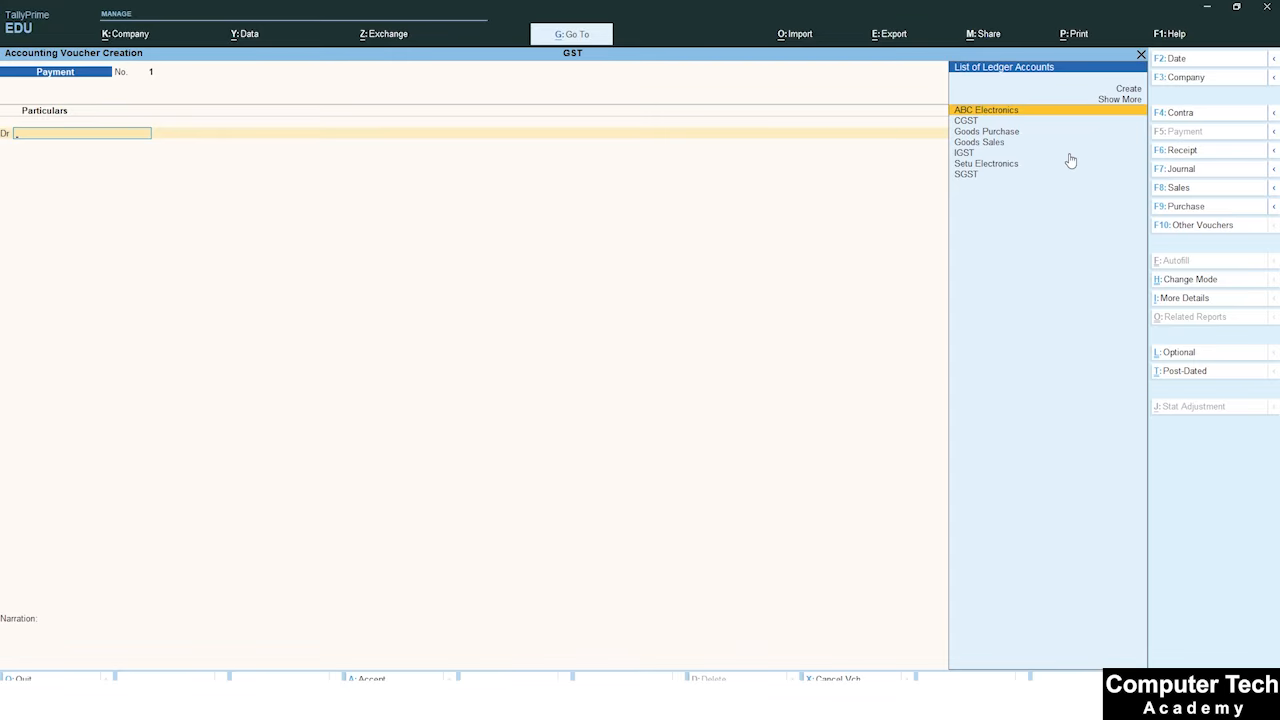
pyautogui.press('F9')
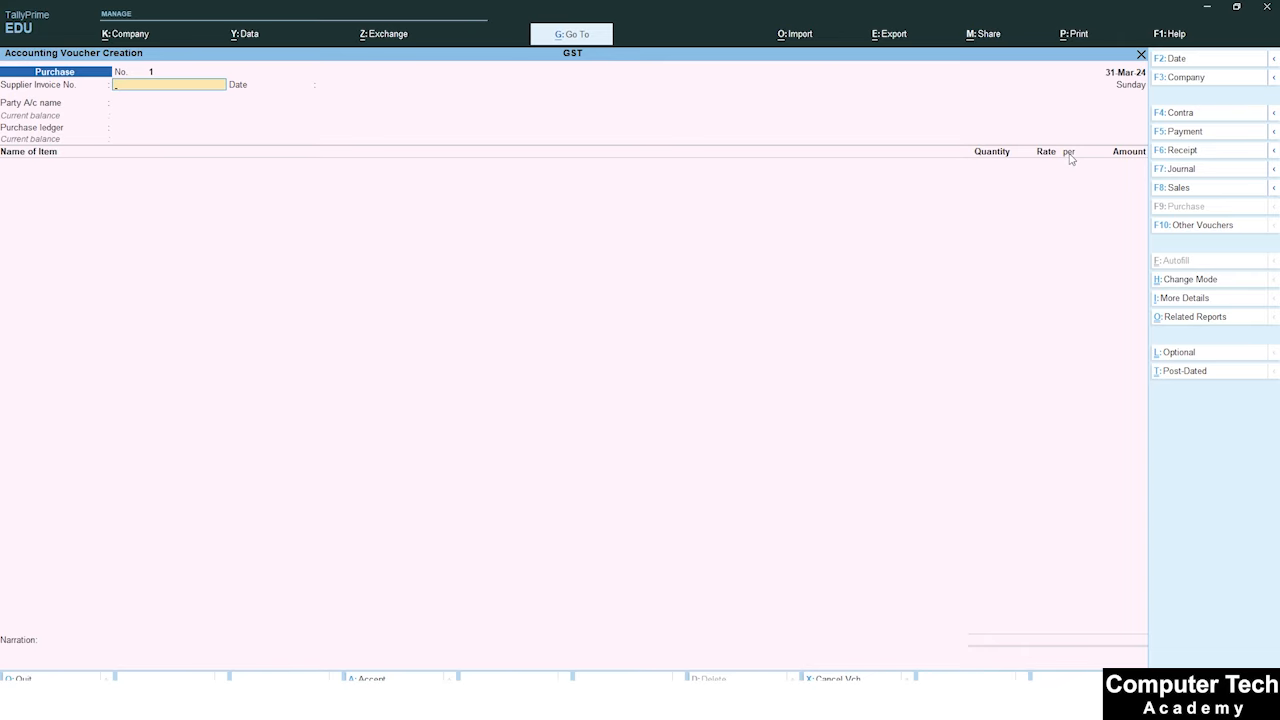
pyautogui.press('F2')
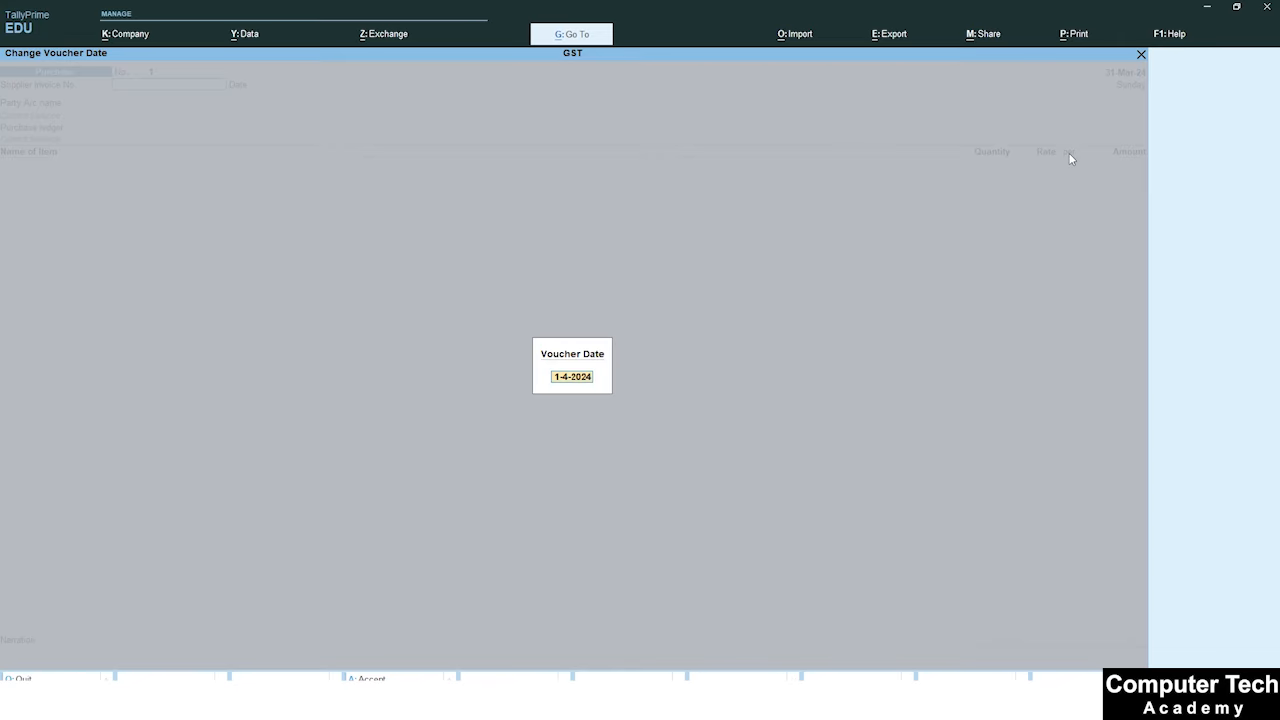
pyautogui.press('Escape')
pyautogui.press('Escape')
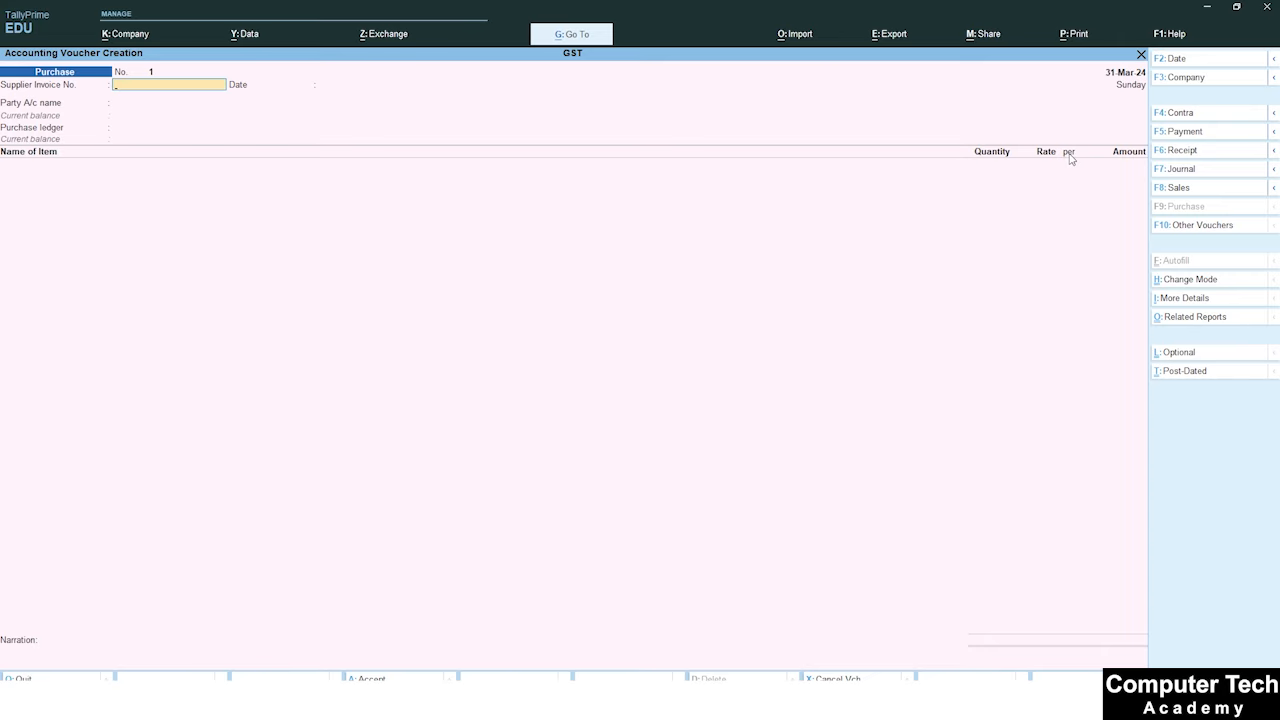
pyautogui.press('Escape')
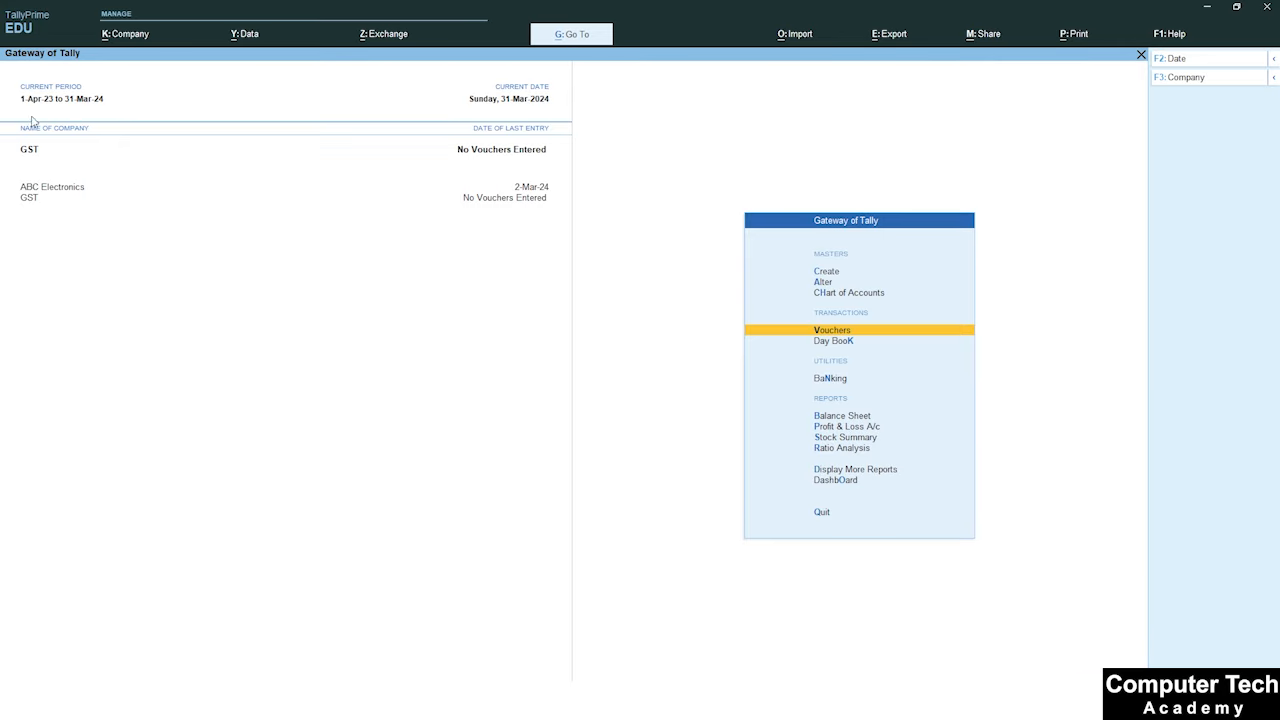
# - Change the company's current period to run from 1-4-2024 to 31-3-2025
pyautogui.press('alt')
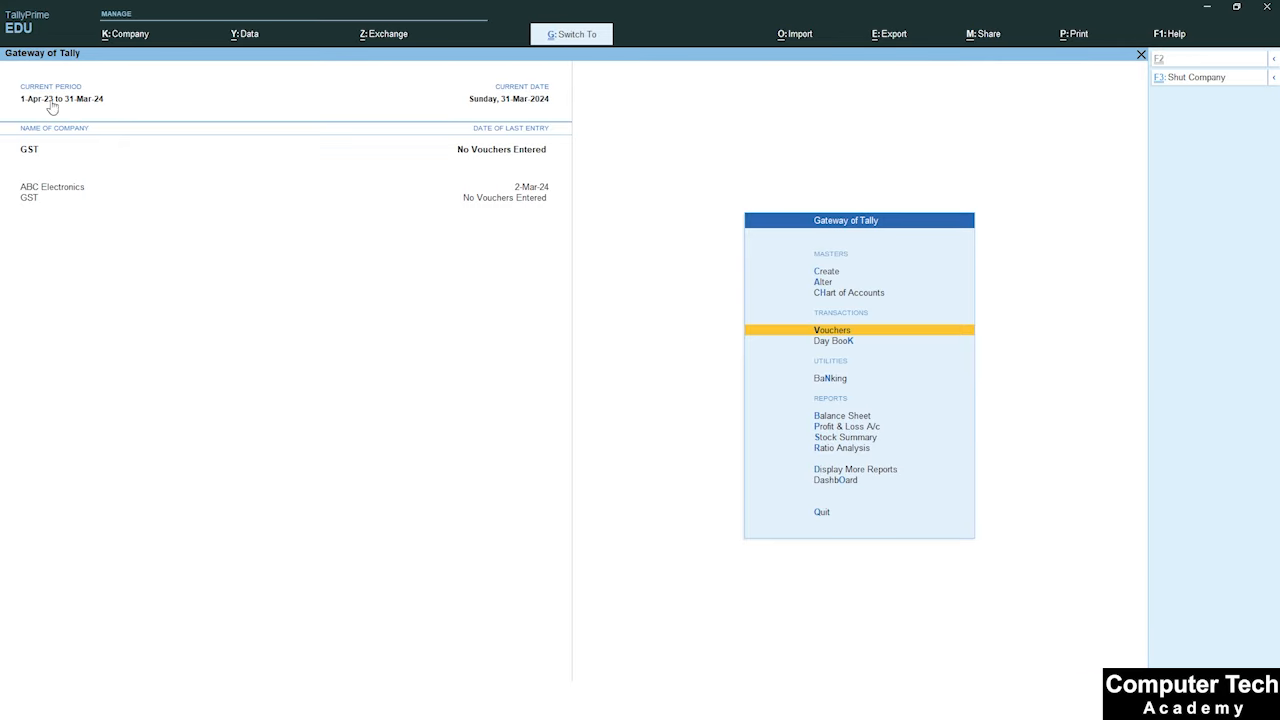
pyautogui.press('F2')
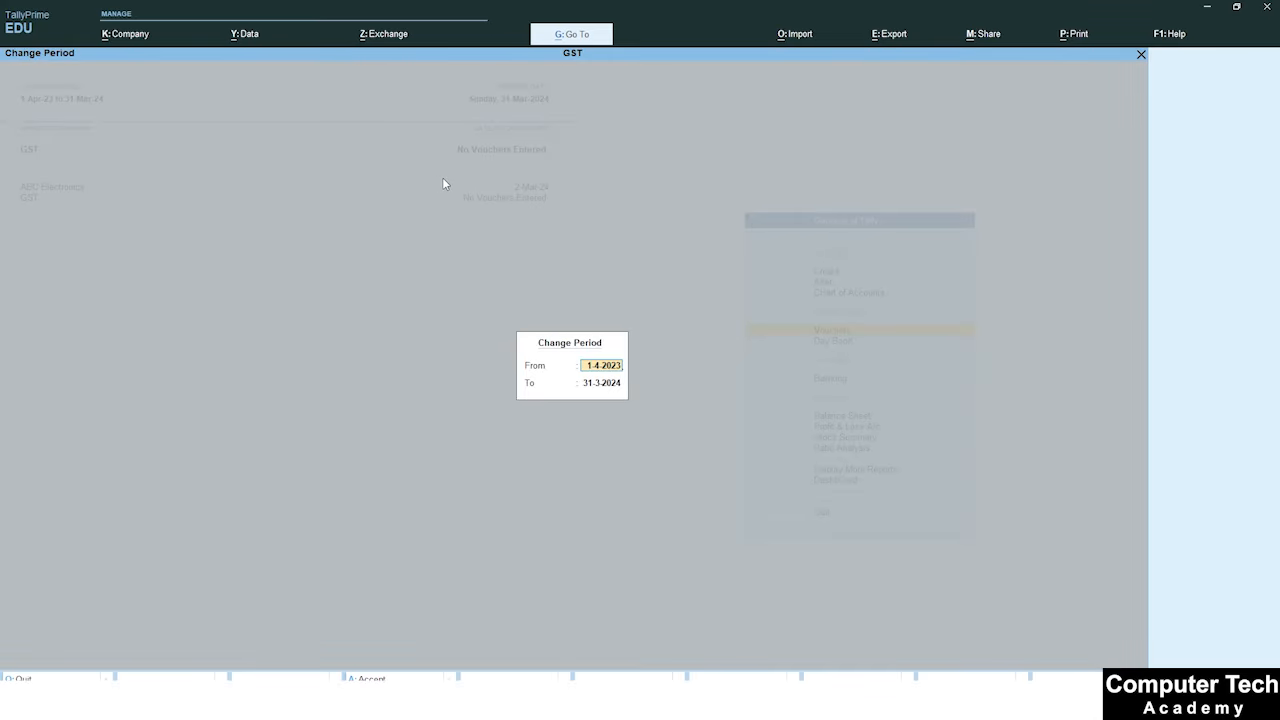
pyautogui.press('BackSpace')
pyautogui.press('BackSpace')
pyautogui.press('BackSpace')
pyautogui.press('BackSpace')
pyautogui.press('BackSpace')
pyautogui.press('BackSpace')
pyautogui.press('BackSpace')
pyautogui.press('BackSpace')
pyautogui.write('1-4-24')
pyautogui.press('Return')
pyautogui.press('BackSpace')
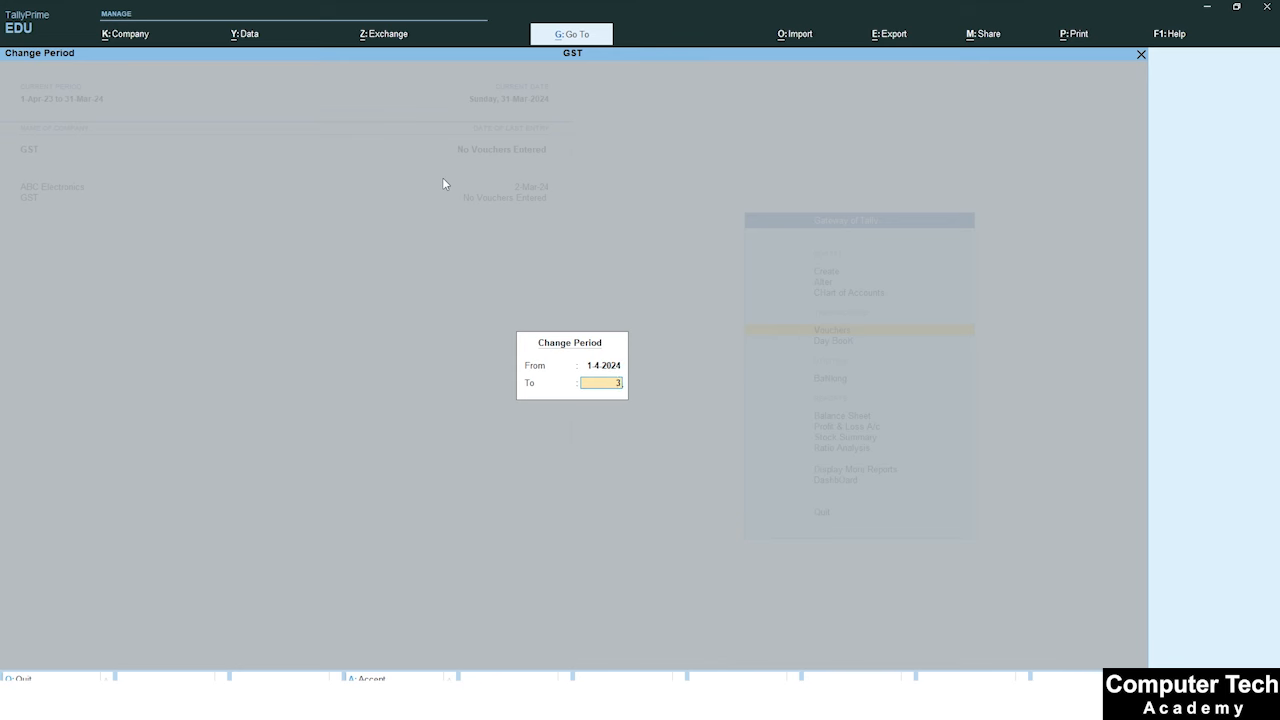
pyautogui.write('31-5-')
pyautogui.press('BackSpace')
pyautogui.press('BackSpace')
pyautogui.write('3-25')
pyautogui.press('Return')
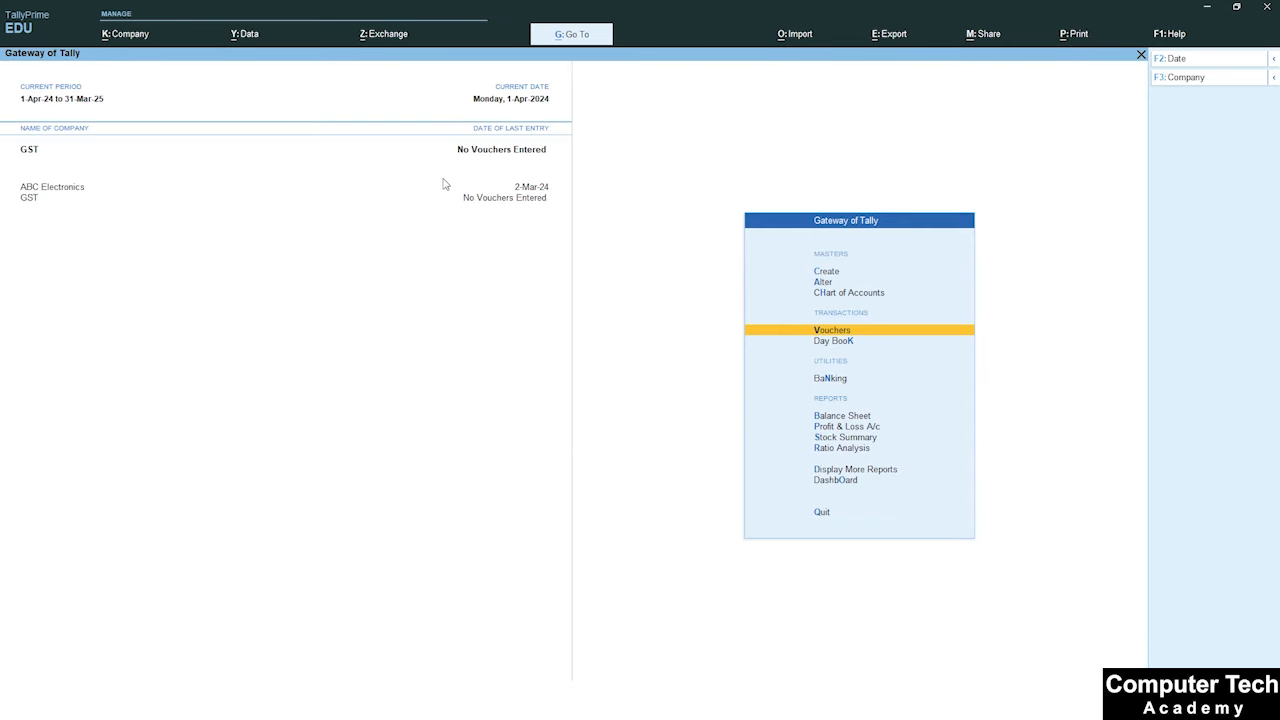
# - Open a new purchase voucher and set its voucher date to 1-May-24
pyautogui.press('Return')
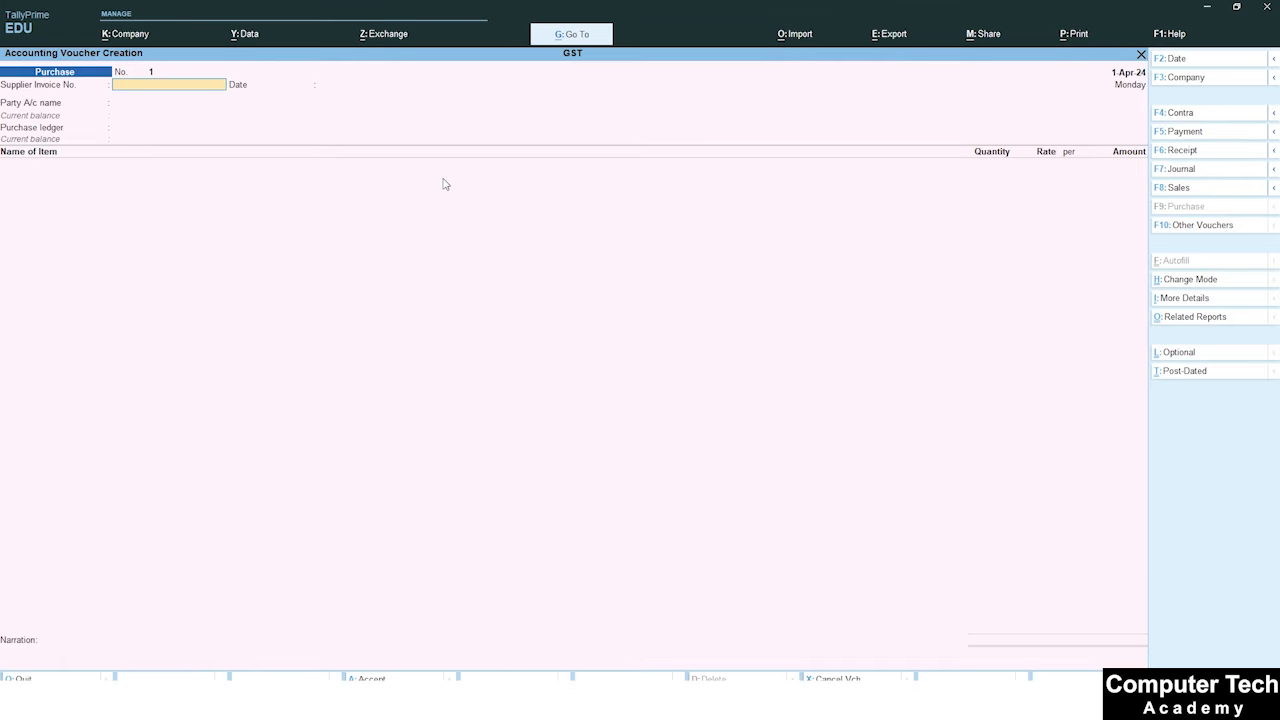
pyautogui.press('F2')
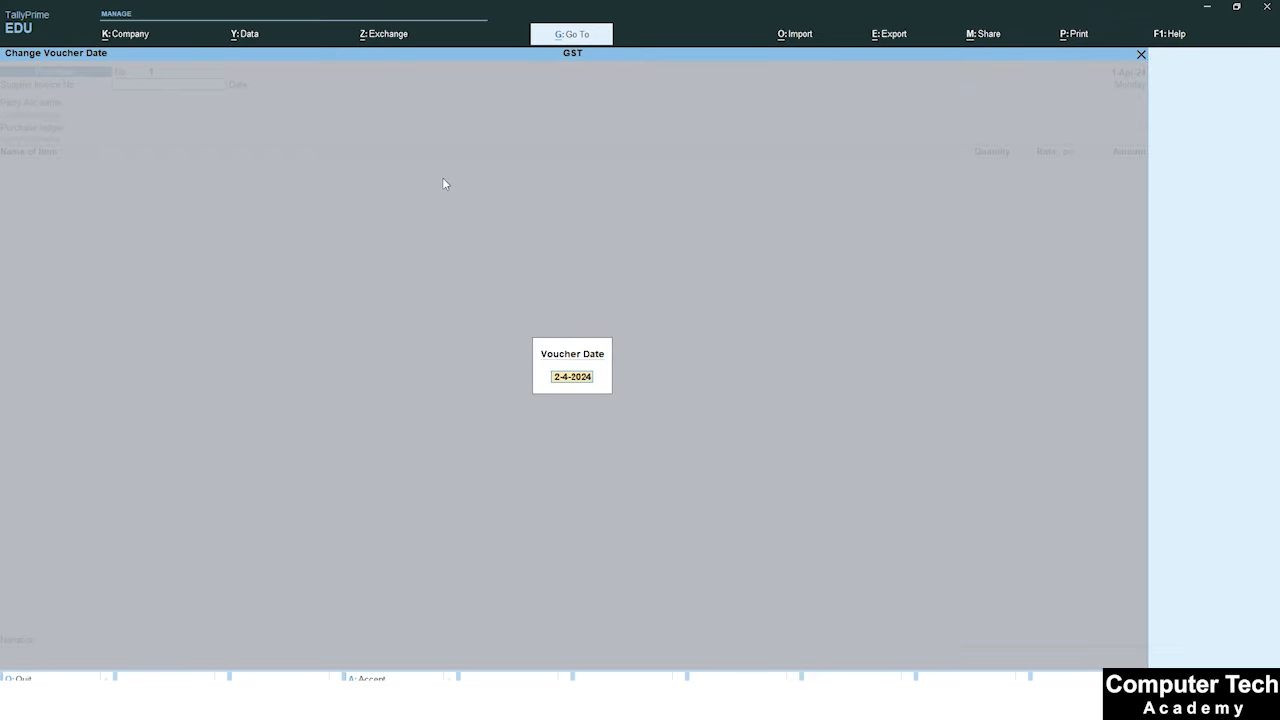
pyautogui.write('1-5')
pyautogui.press('Return')
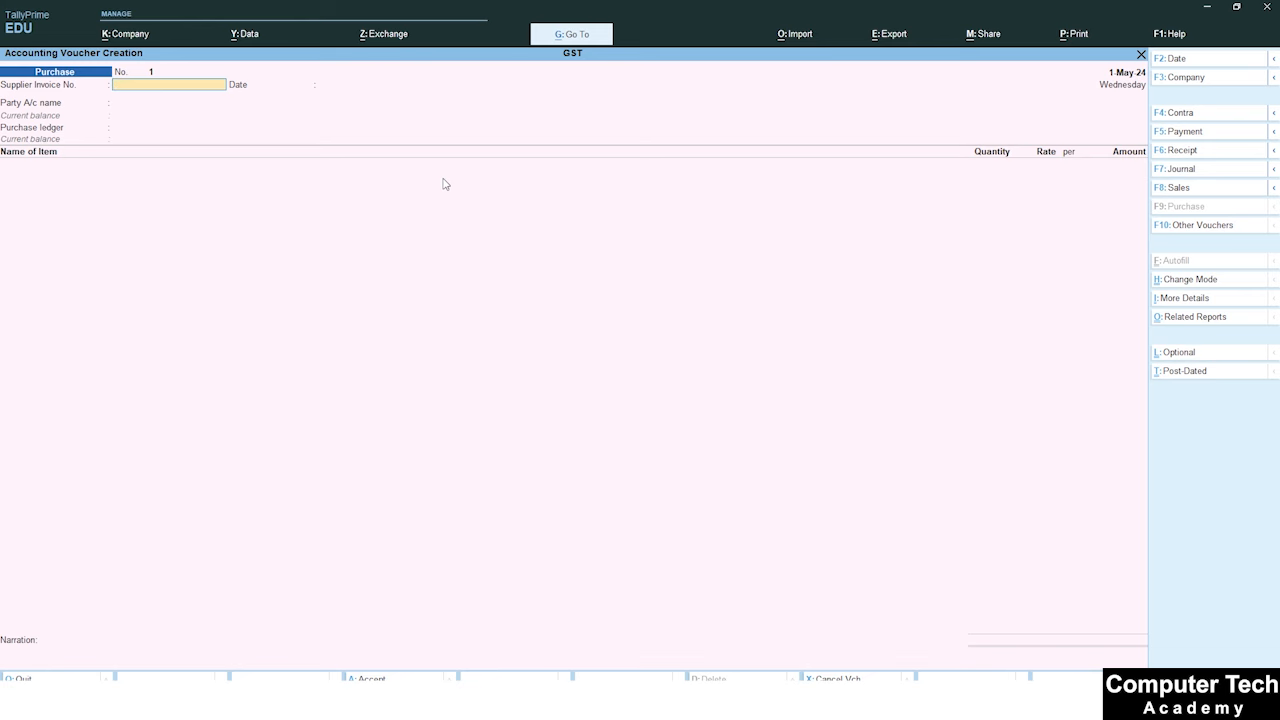
# - Enter supplier invoice number 1001 and keep the invoice date as 1-May-24
pyautogui.write('1001')
pyautogui.press('Return')
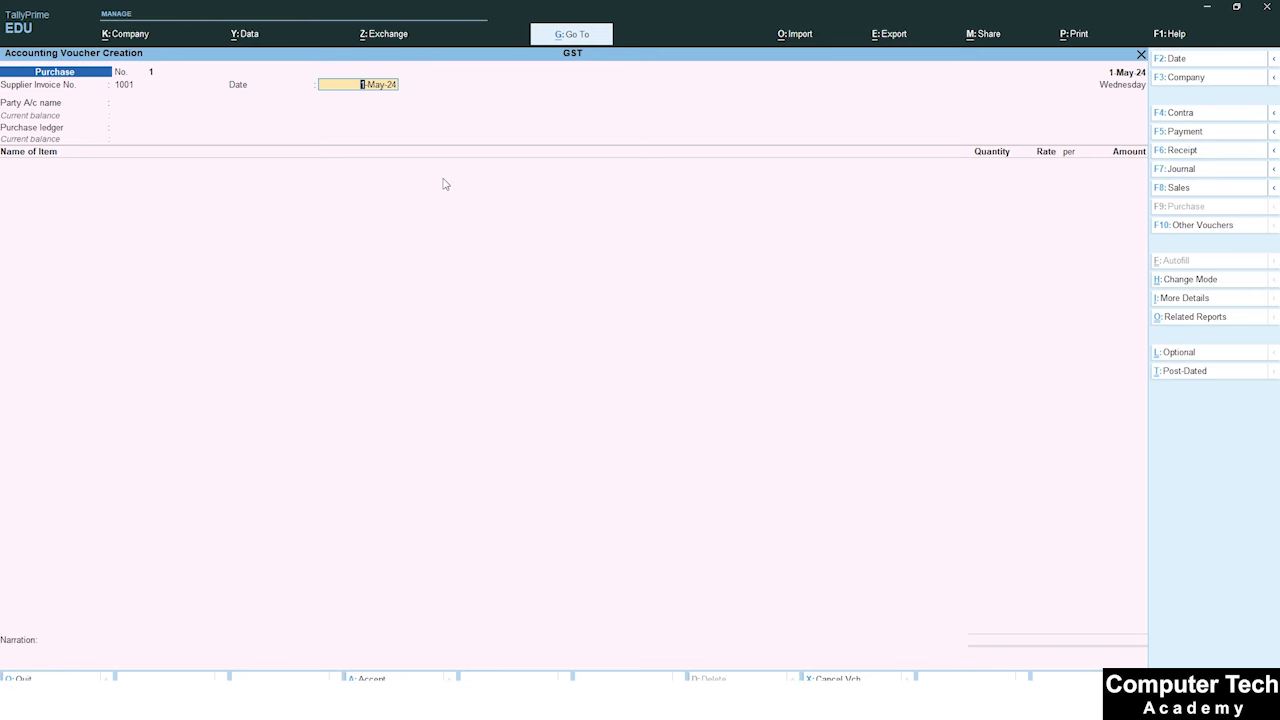
pyautogui.press('Return')
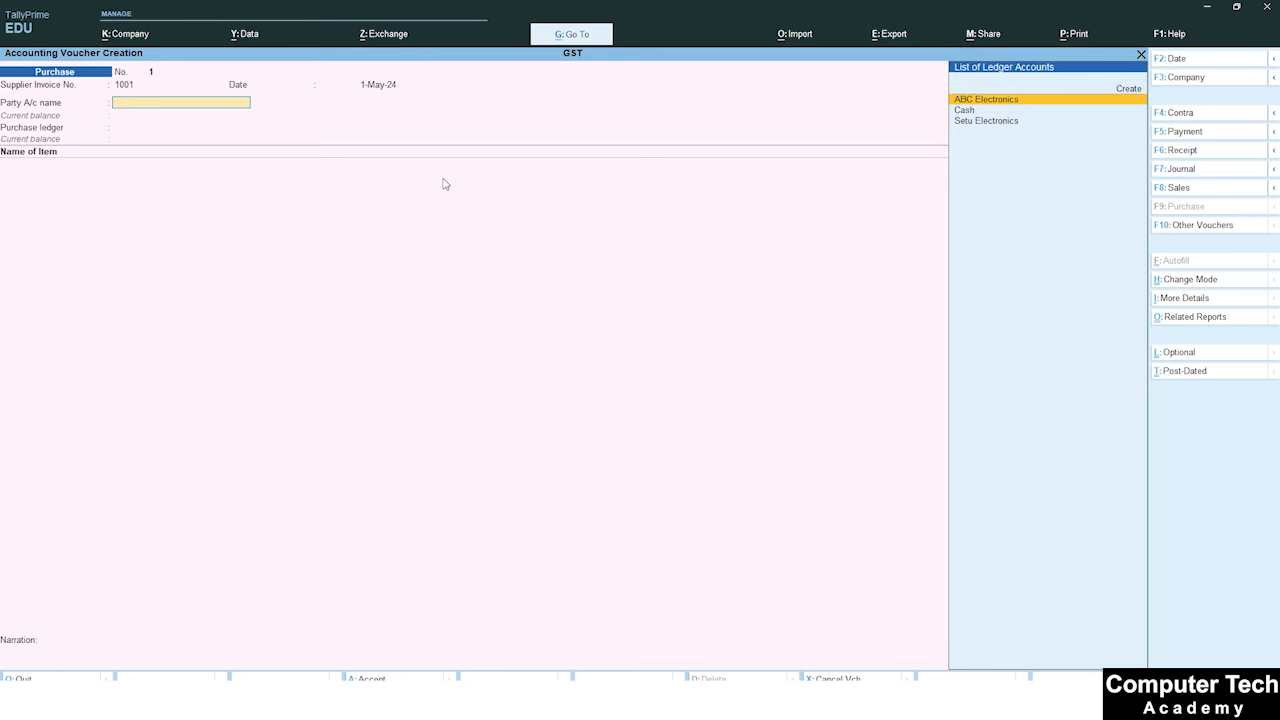
# - Select ABC Electronics as the party with blank receipt details and default party details, and use Goods Purchase as the purchase ledger
pyautogui.press('Return')
pyautogui.press('Return')
pyautogui.press('Return')
pyautogui.press('Return')
pyautogui.press('Return')
pyautogui.press('Return')
pyautogui.press('Return')
pyautogui.press('Return')
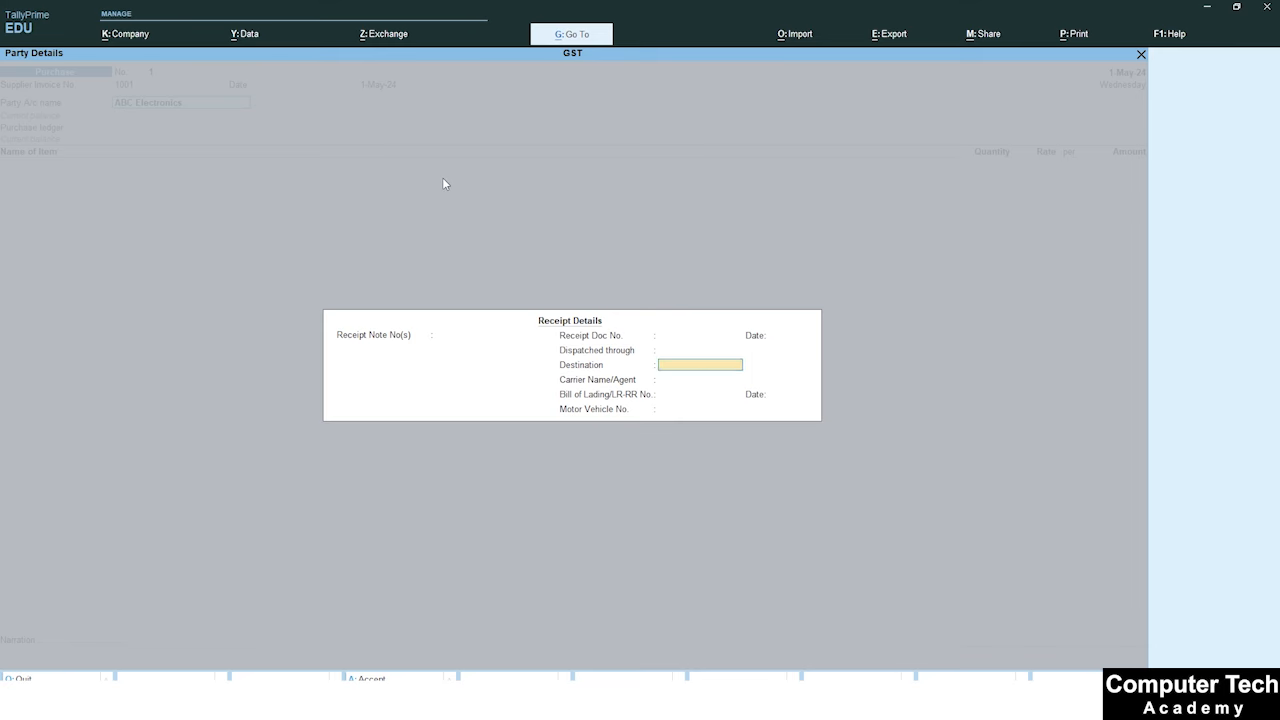
pyautogui.press('Return')
pyautogui.press('Return')
pyautogui.press('Return')
pyautogui.press('Return')
pyautogui.press('Return')
pyautogui.press('Return')
pyautogui.press('Return')
pyautogui.press('Return')
pyautogui.press('Return')
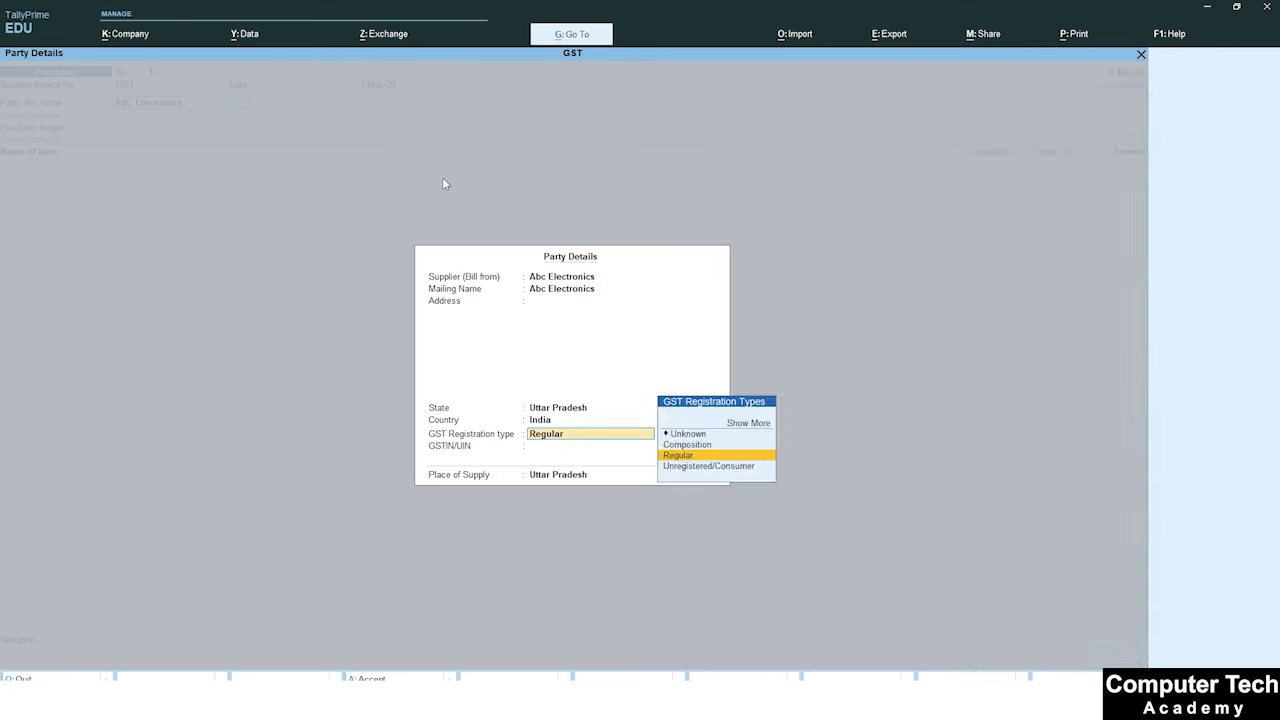
pyautogui.press('Return')
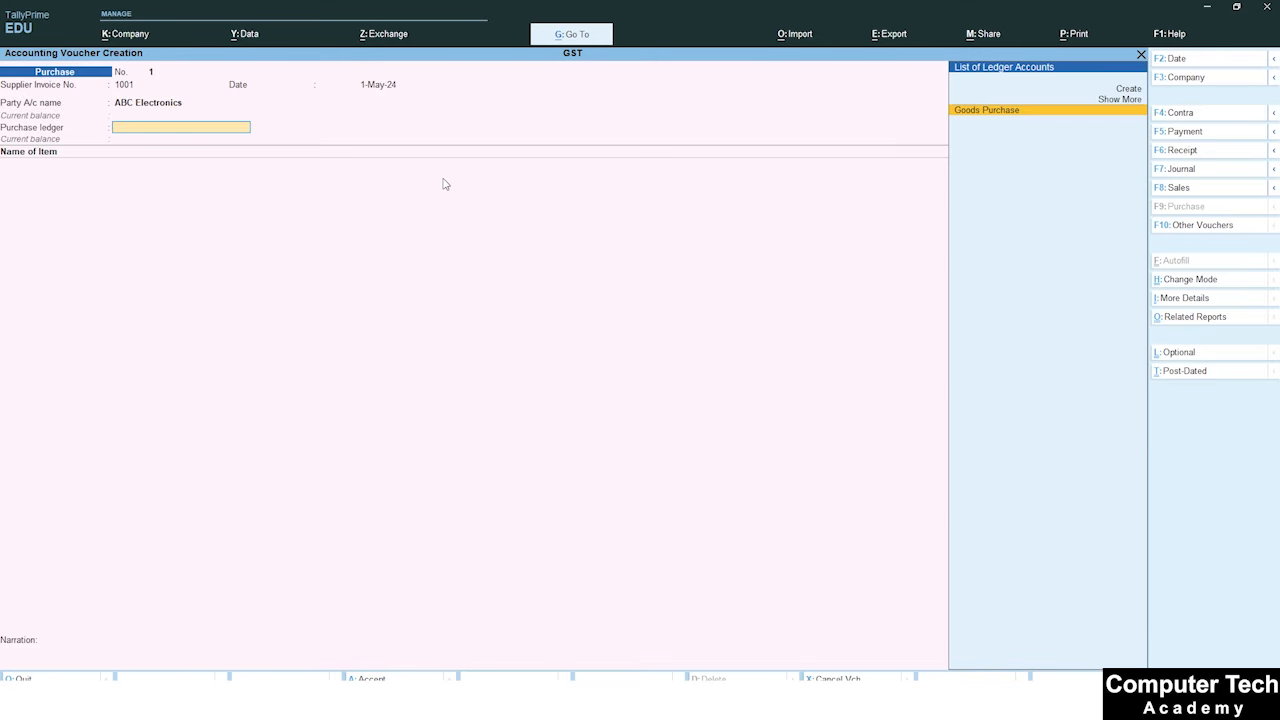
pyautogui.press('Return')
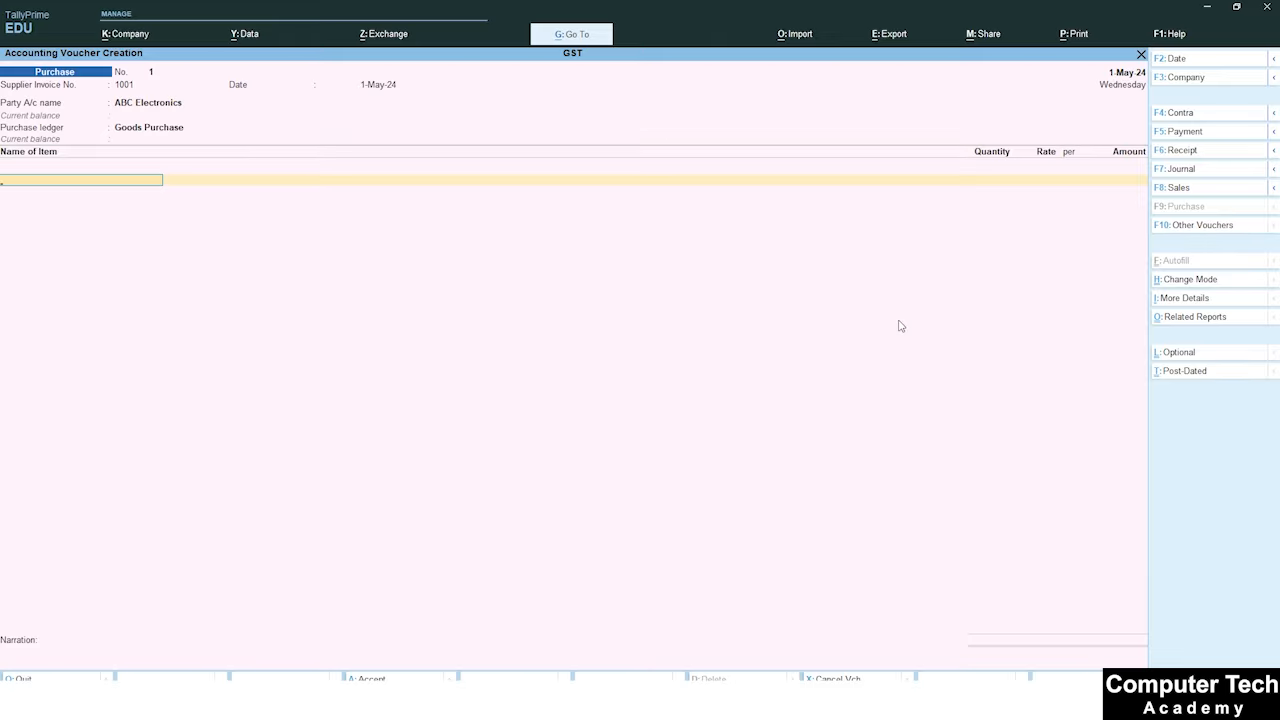
# - Add Mouse as the first purchase item with quantity 10 Pc at a rate of 80 per Pc
pyautogui.write('M')
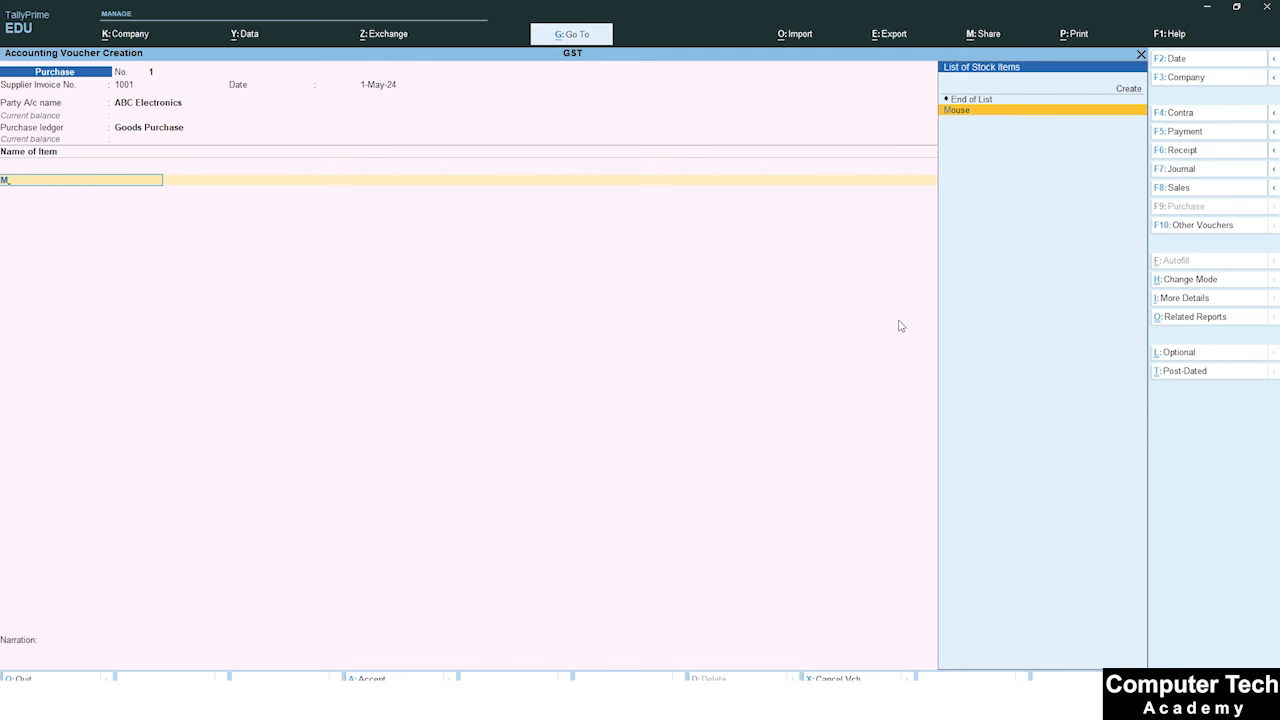
pyautogui.press('Return')
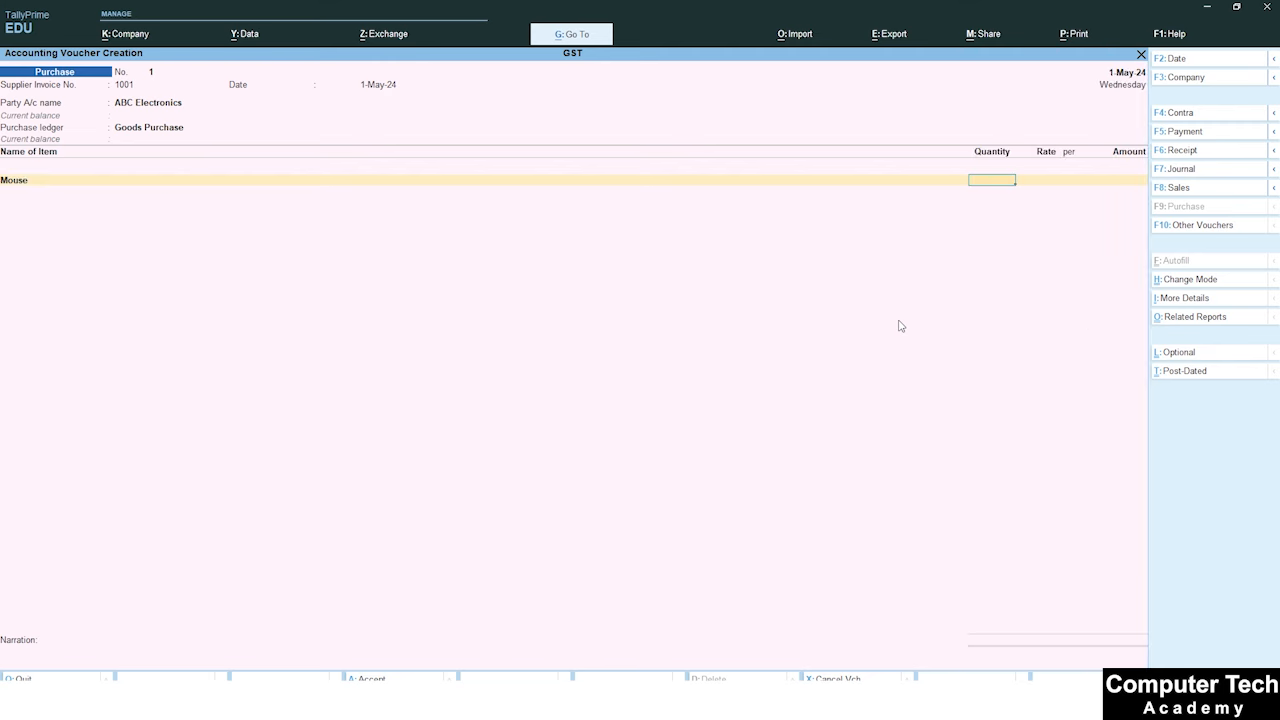
pyautogui.write('10')
pyautogui.press('Return')
pyautogui.write('80')
pyautogui.press('Return')
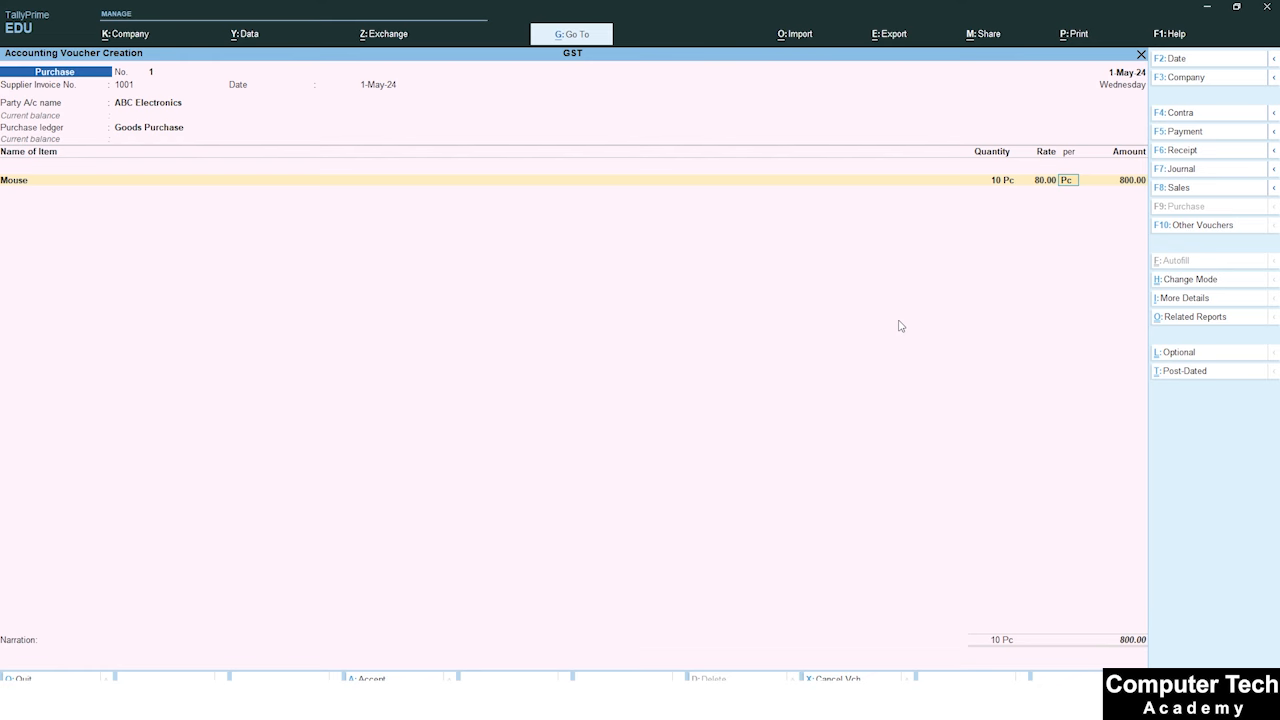
pyautogui.press('Return')
pyautogui.press('Return')
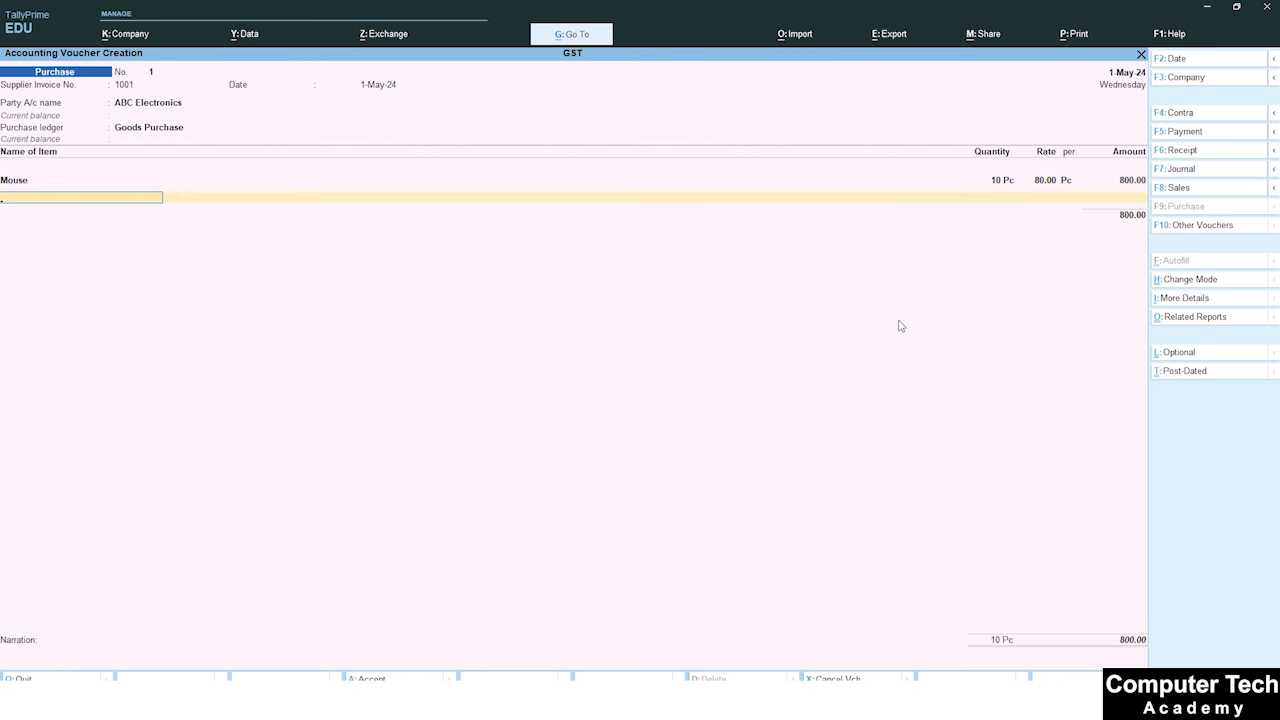
# - Add Keyboard as the second purchase item with quantity 15 Pc at a rate of 170 per Pc
pyautogui.press('Return')
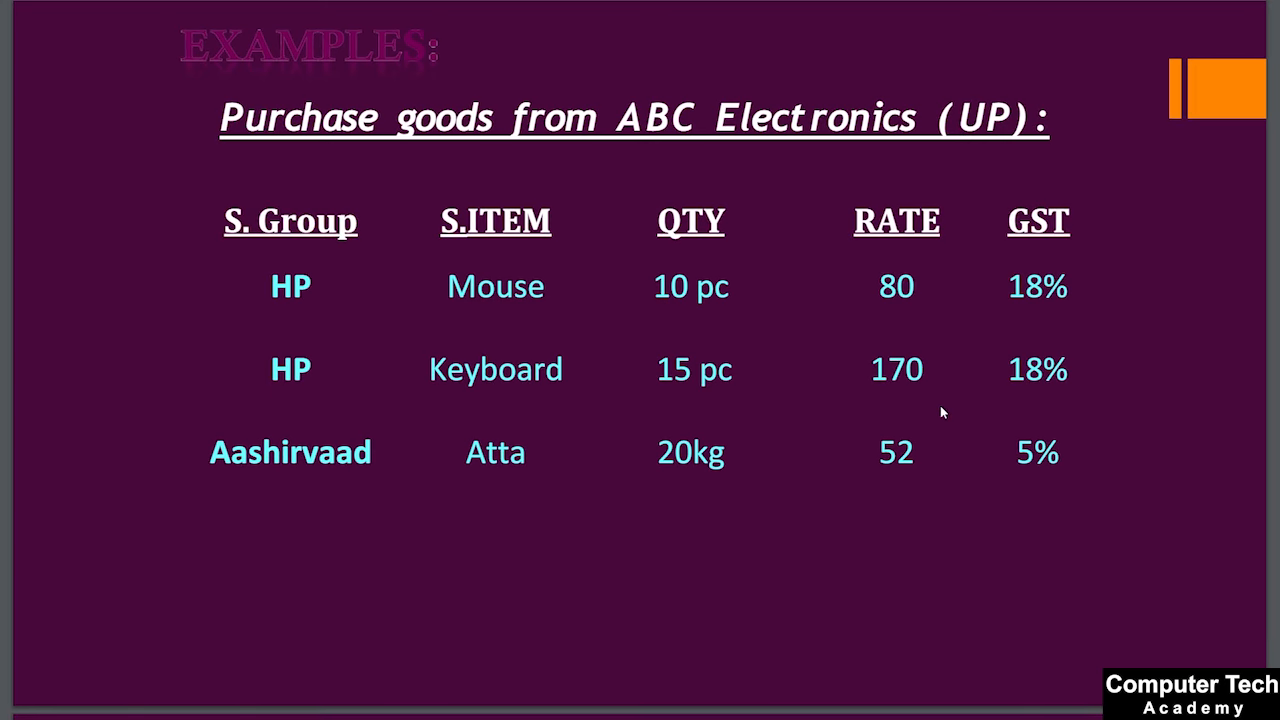
pyautogui.hotkey('alt', 'Tab')
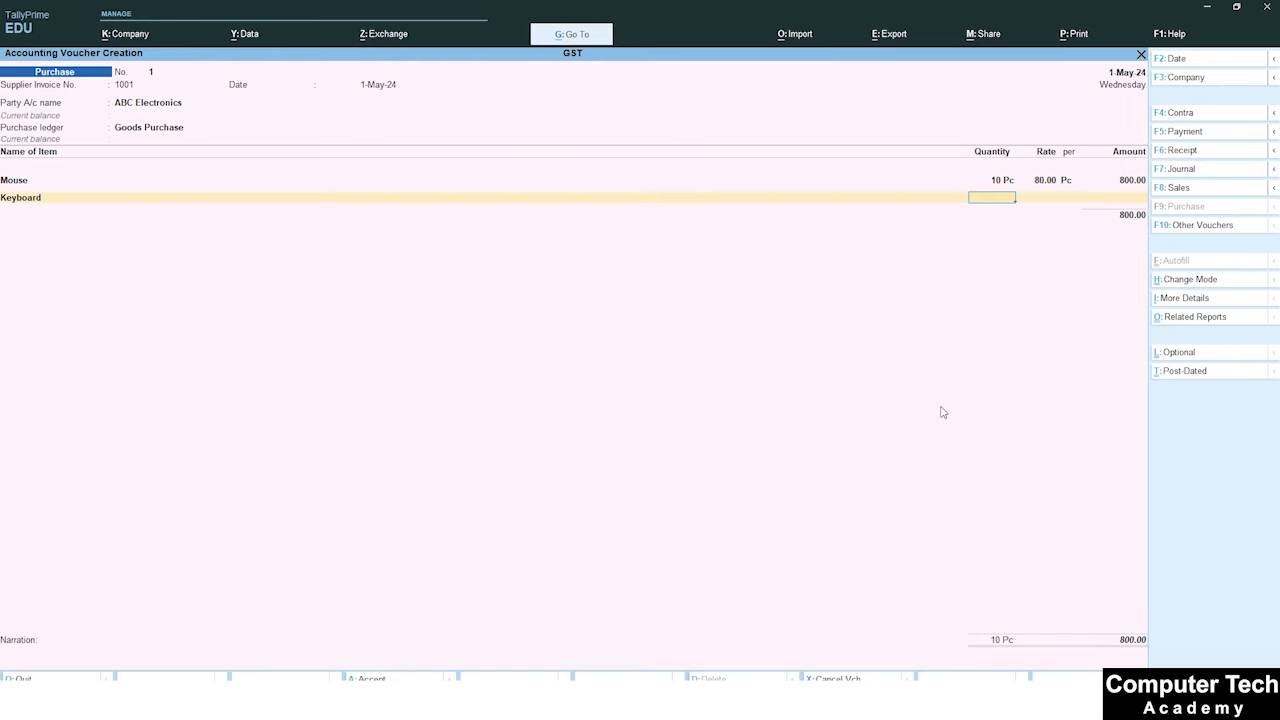
pyautogui.write('15')
pyautogui.press('Return')
pyautogui.write('170')
pyautogui.press('Return')
pyautogui.press('Return')
pyautogui.press('Return')
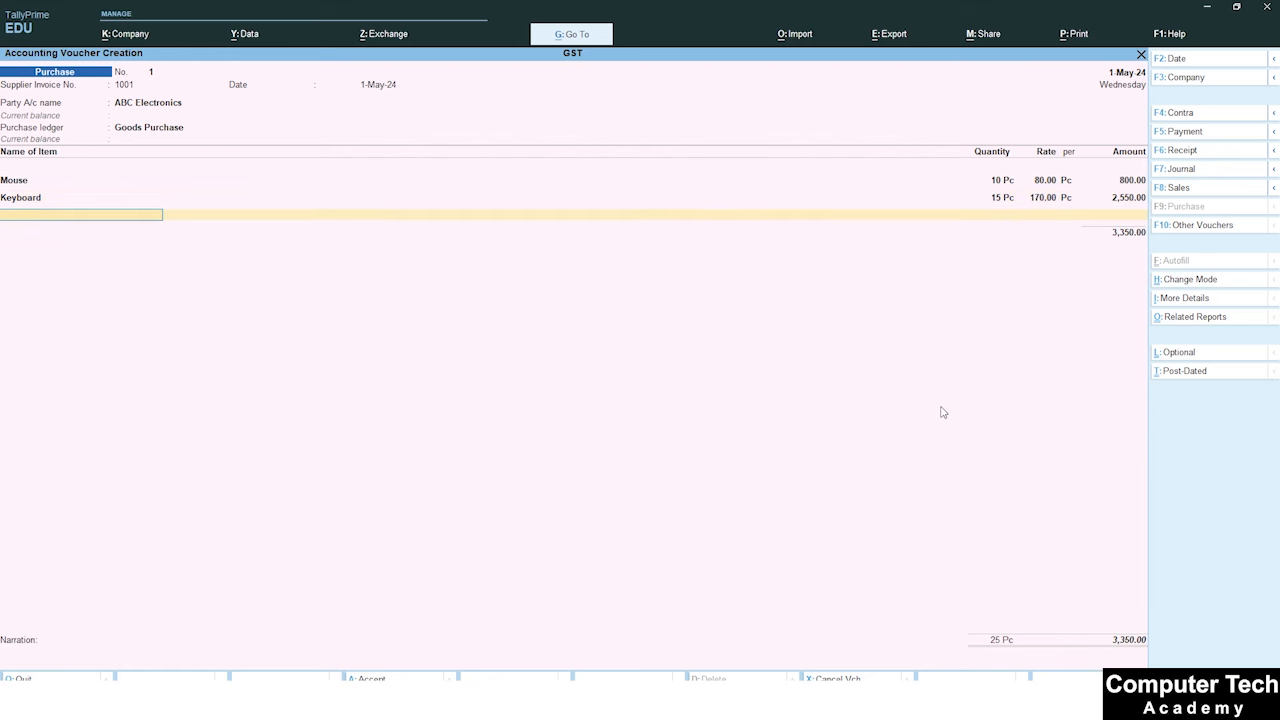
# - Add Atta as the third purchase item with quantity 20 Kg at a rate of 52 per Kg
pyautogui.write('A')
pyautogui.press('Return')
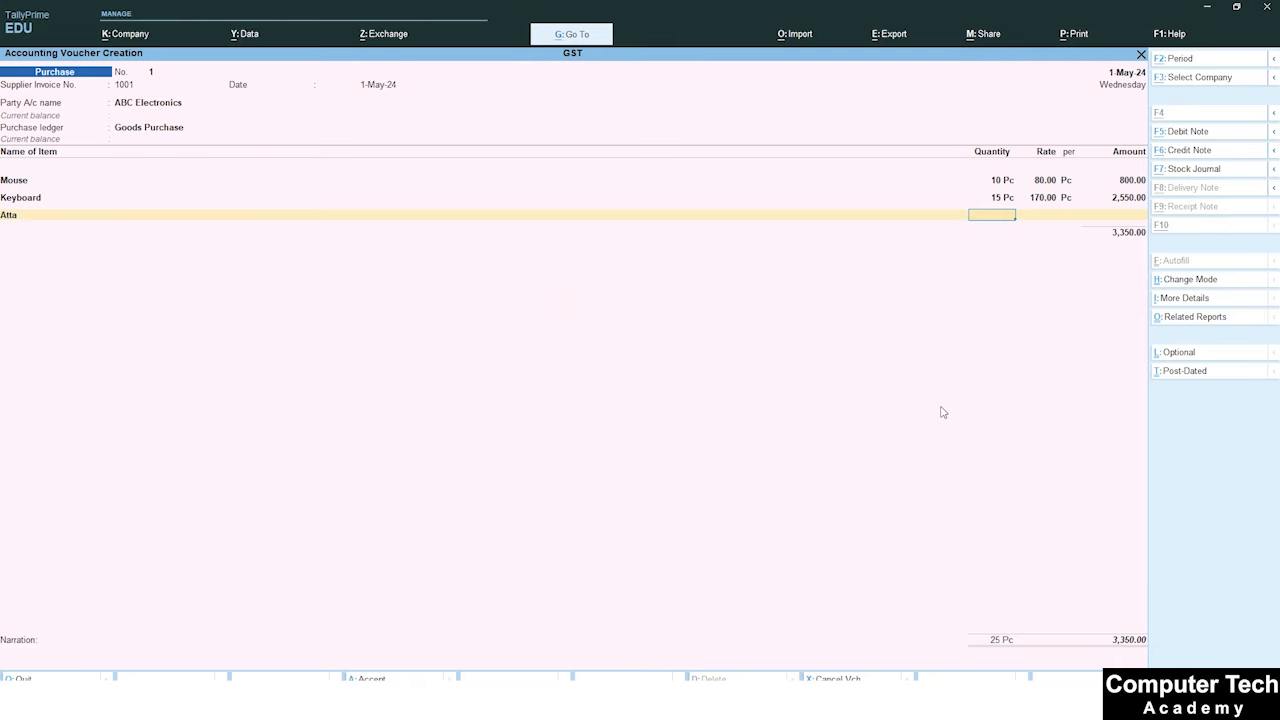
pyautogui.hotkey('alt', 'Tab')
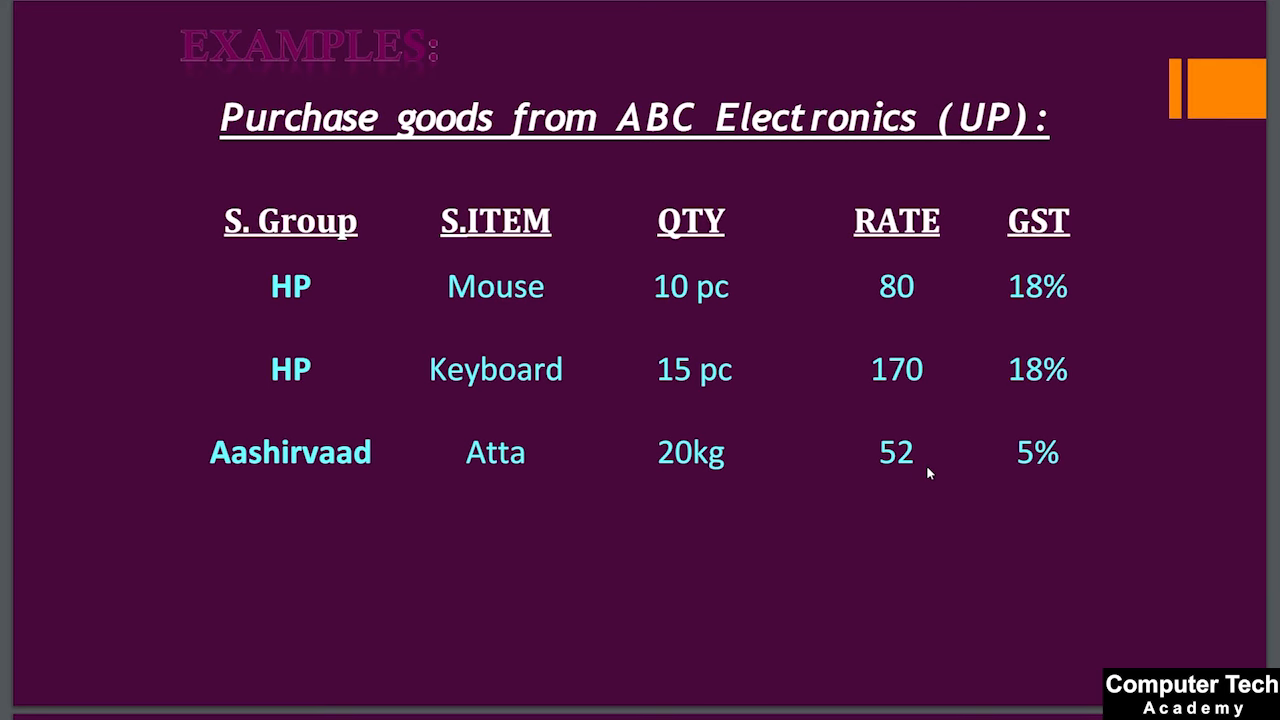
pyautogui.hotkey('alt', 'Tab')
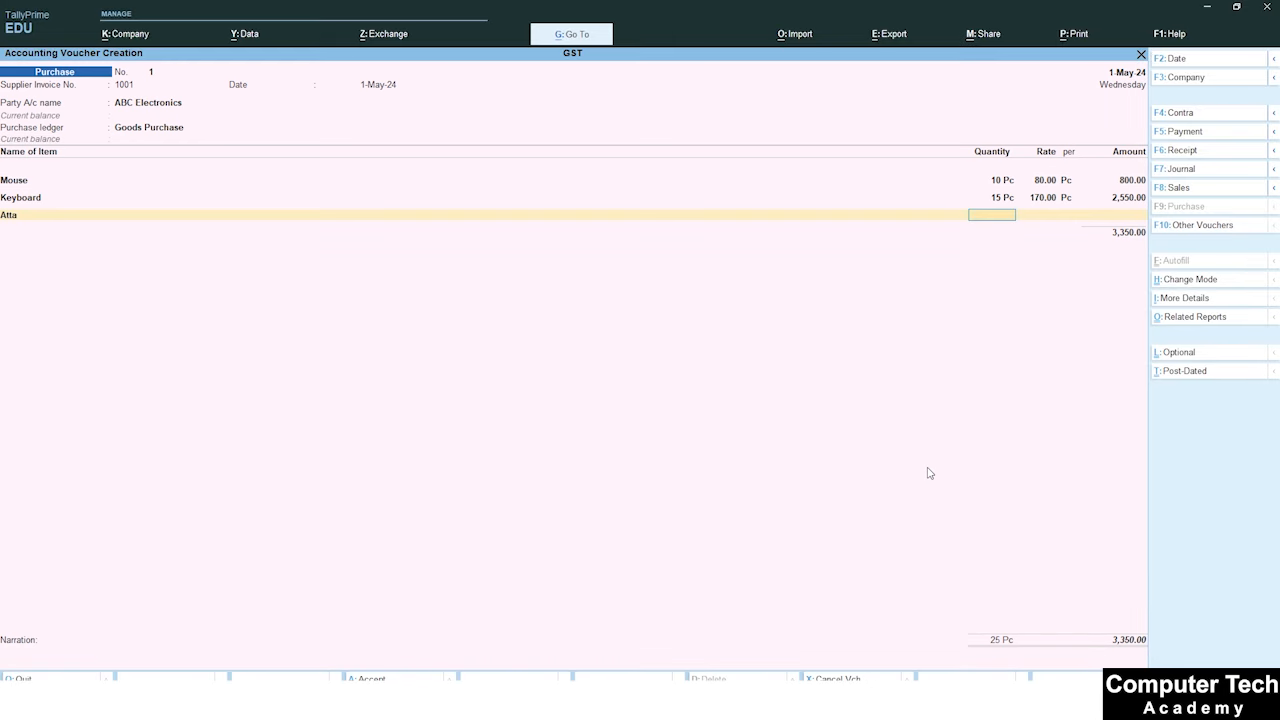
pyautogui.write('20')
pyautogui.press('Return')
pyautogui.write('52')
pyautogui.press('Return')
pyautogui.press('Return')
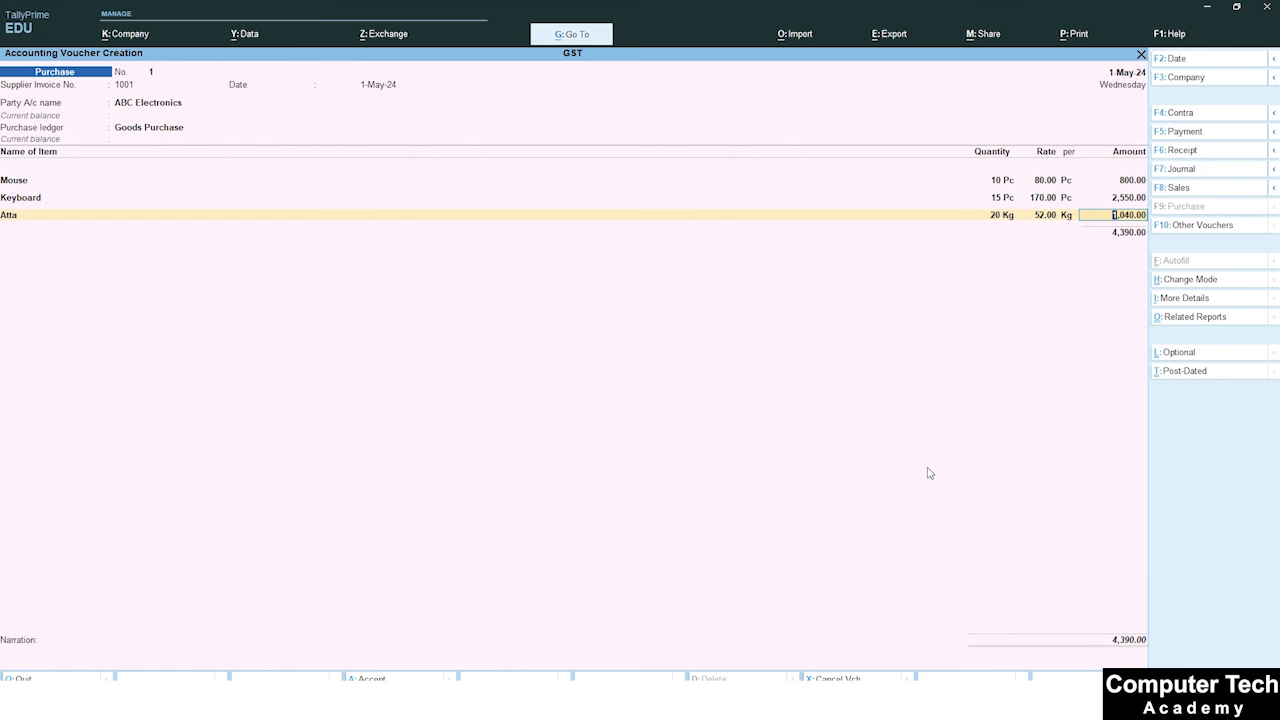
pyautogui.press('Return')
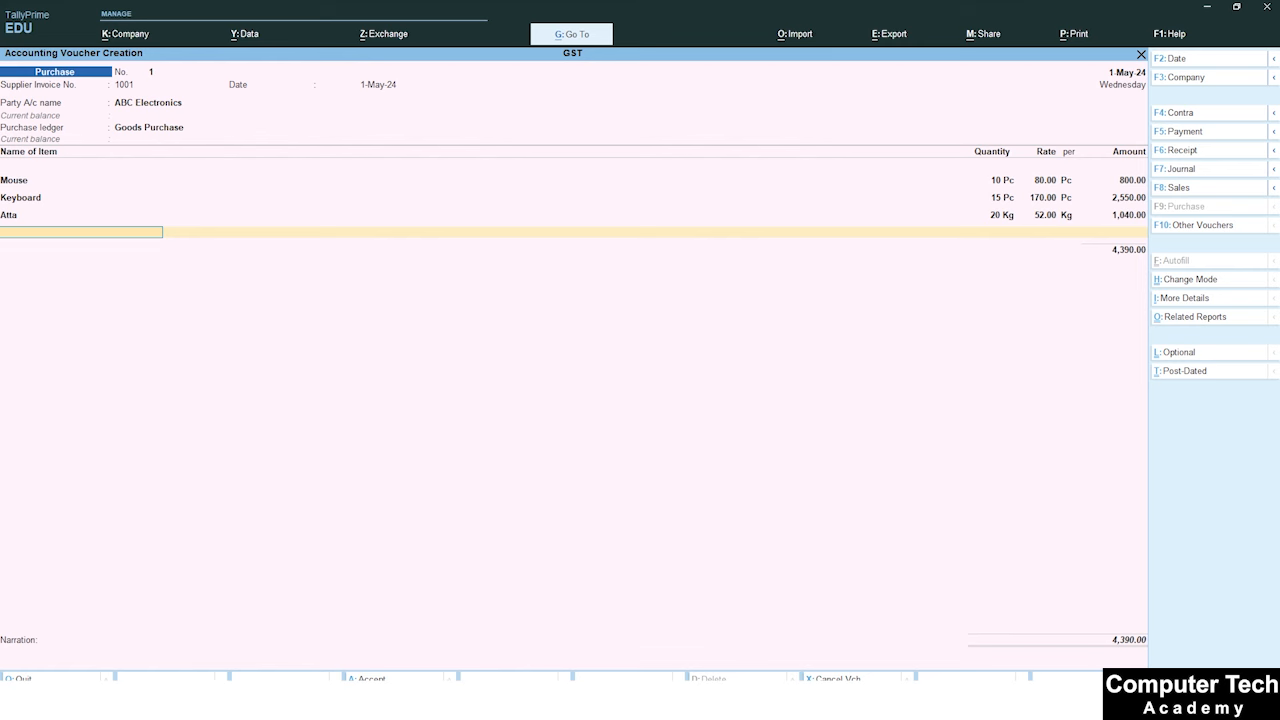
# - End the purchase item list and add the CGST and SGST ledgers with their calculated tax amounts
pyautogui.press('Return')
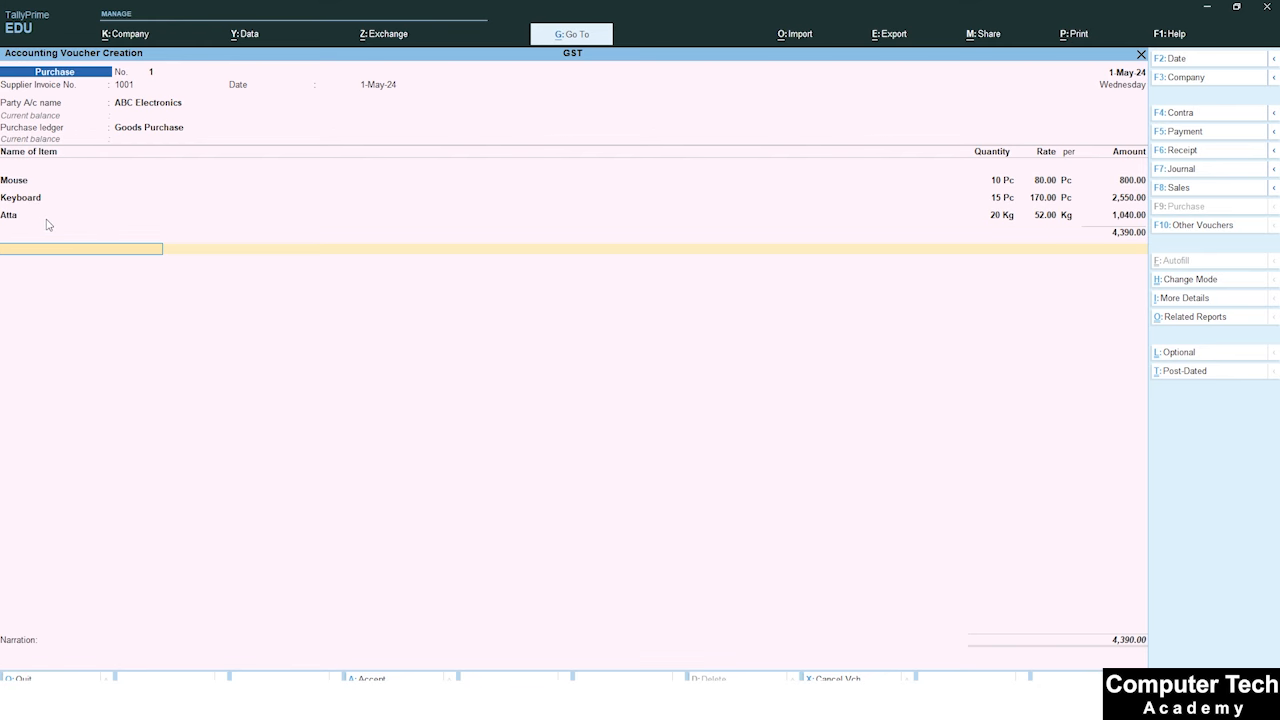
pyautogui.write('C')
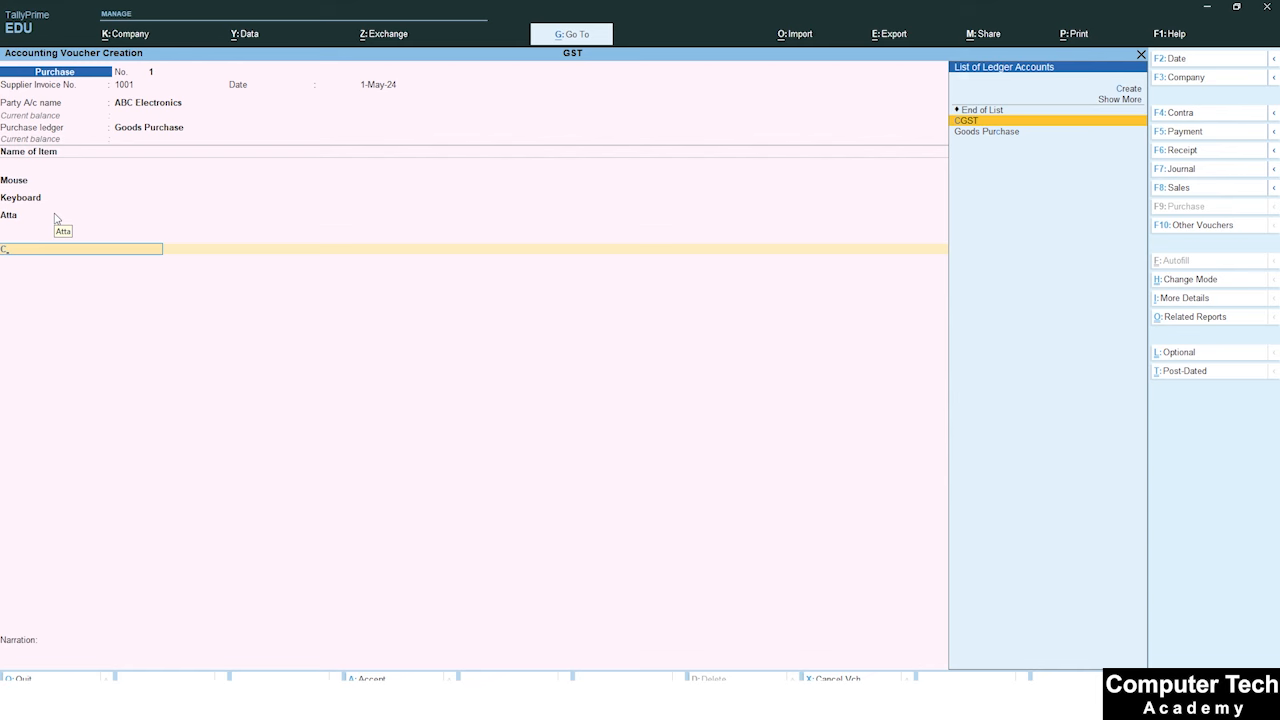
pyautogui.press('Return')
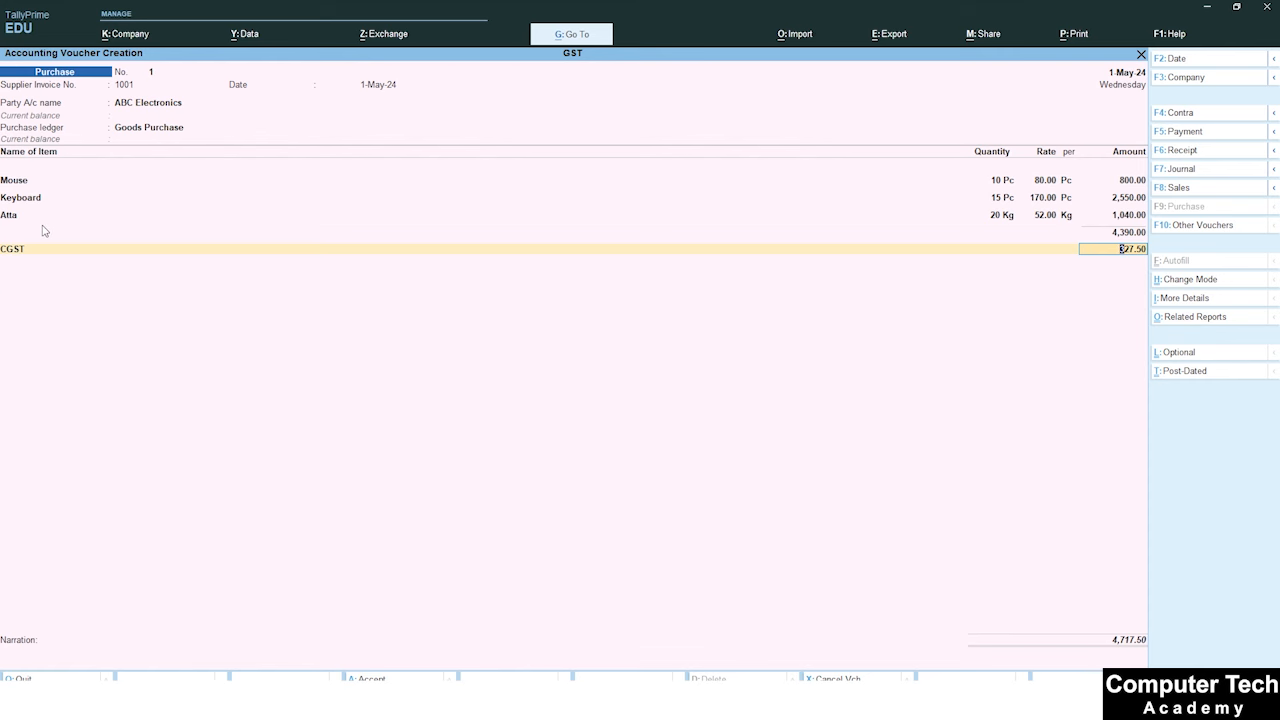
pyautogui.press('Return')
pyautogui.write('S')
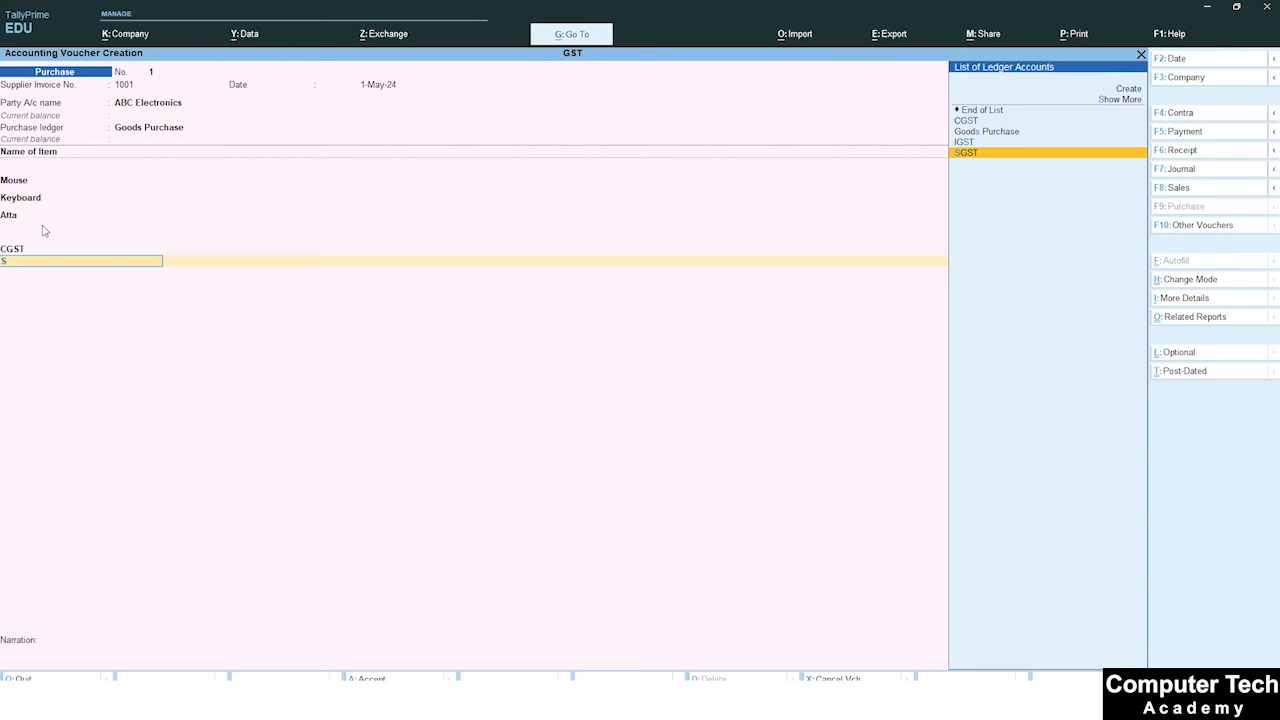
pyautogui.press('Return')
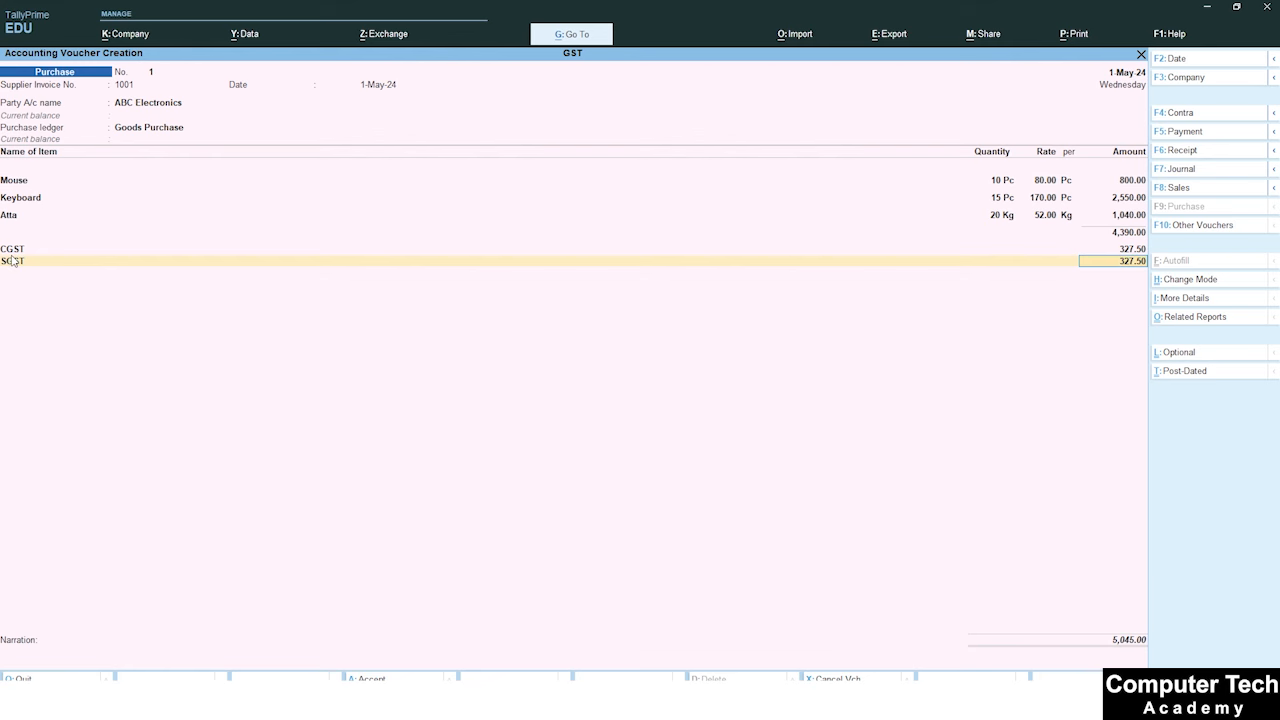
pyautogui.press('Return')
# - Finish the ledger entries, leave the narration blank and save the purchase voucher
pyautogui.press('Return')
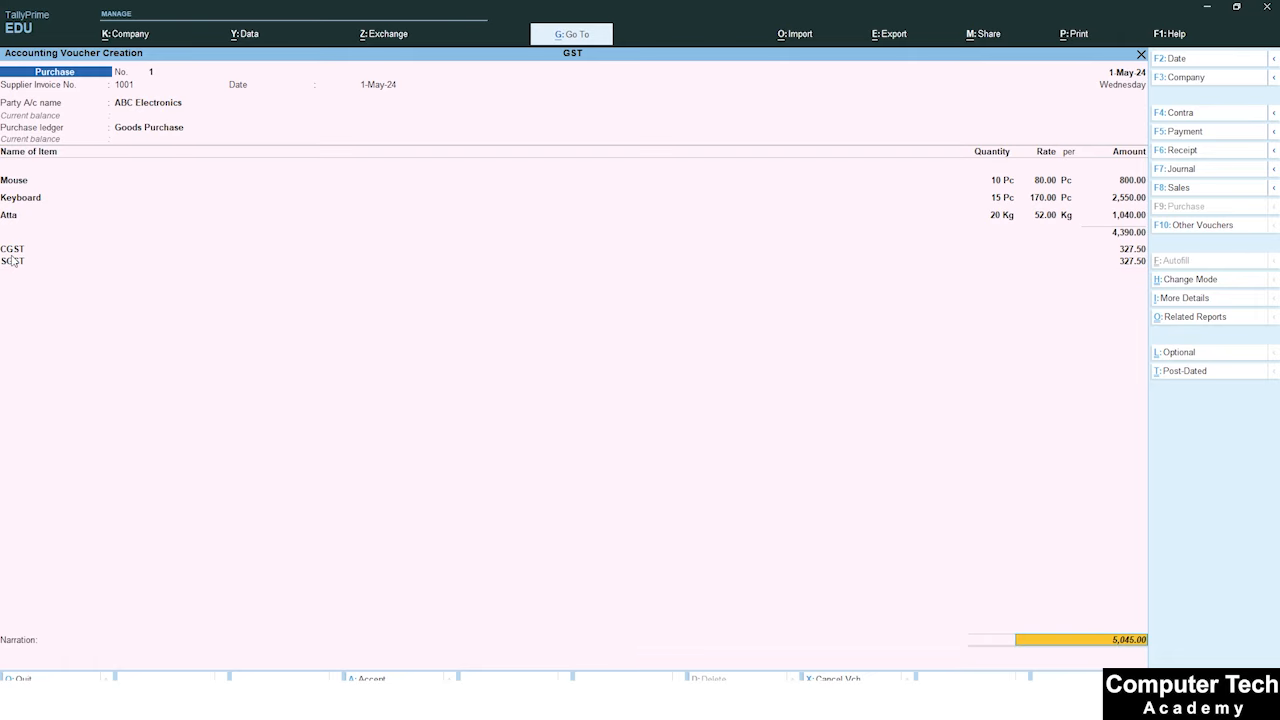
pyautogui.press('Return')
pyautogui.press('Return')
pyautogui.press('Return')
pyautogui.press('Return')
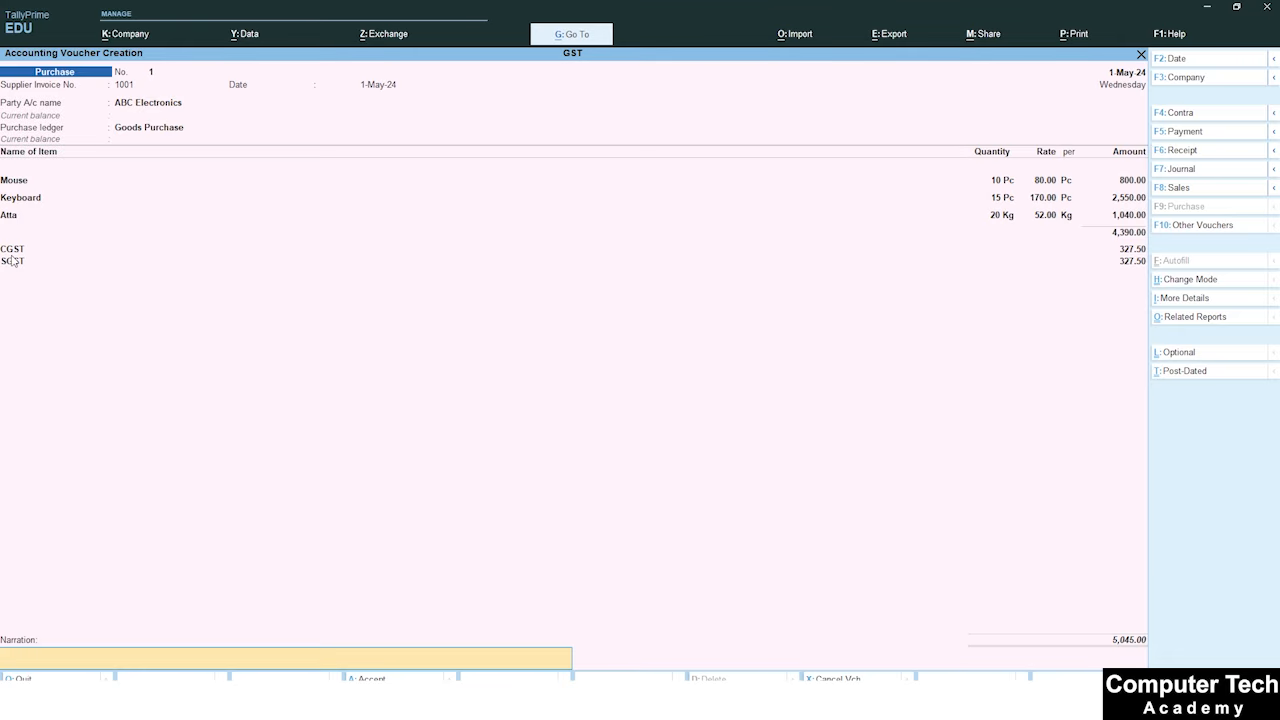
pyautogui.press('Return')
pyautogui.press('Return')
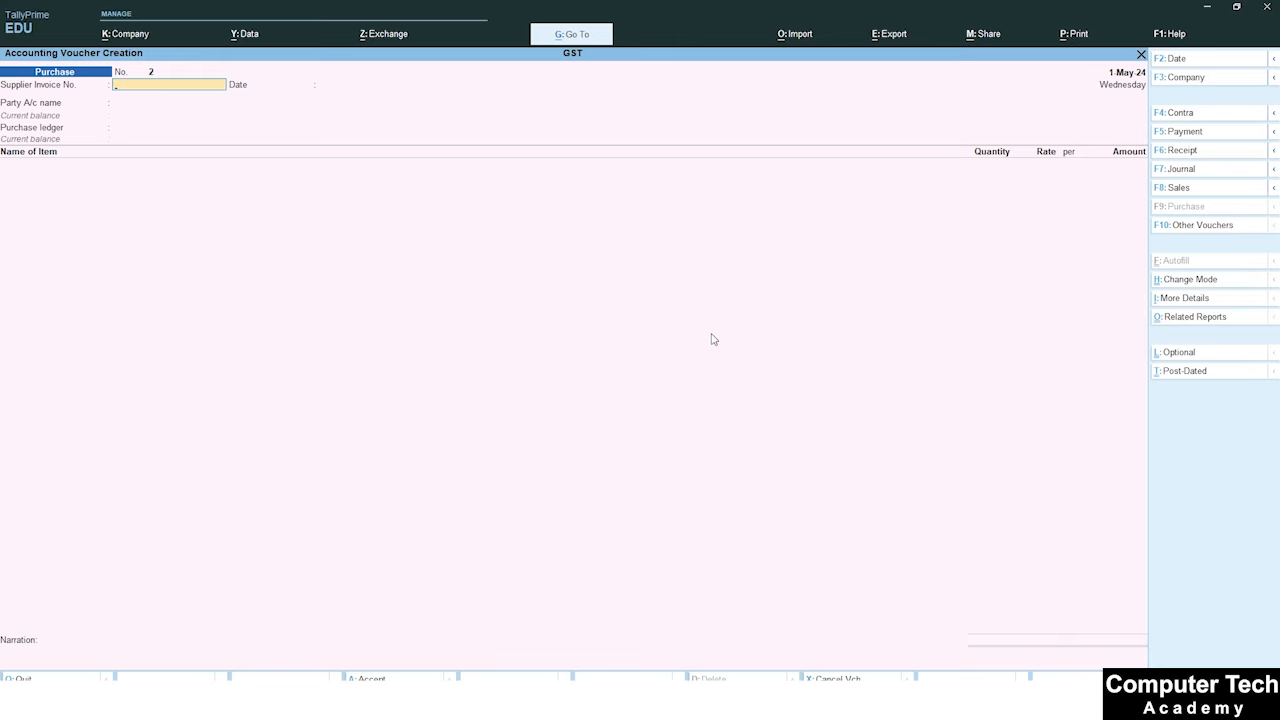
# - Open a new sales voucher and select Setu Electronics as the party account
pyautogui.press('F8')
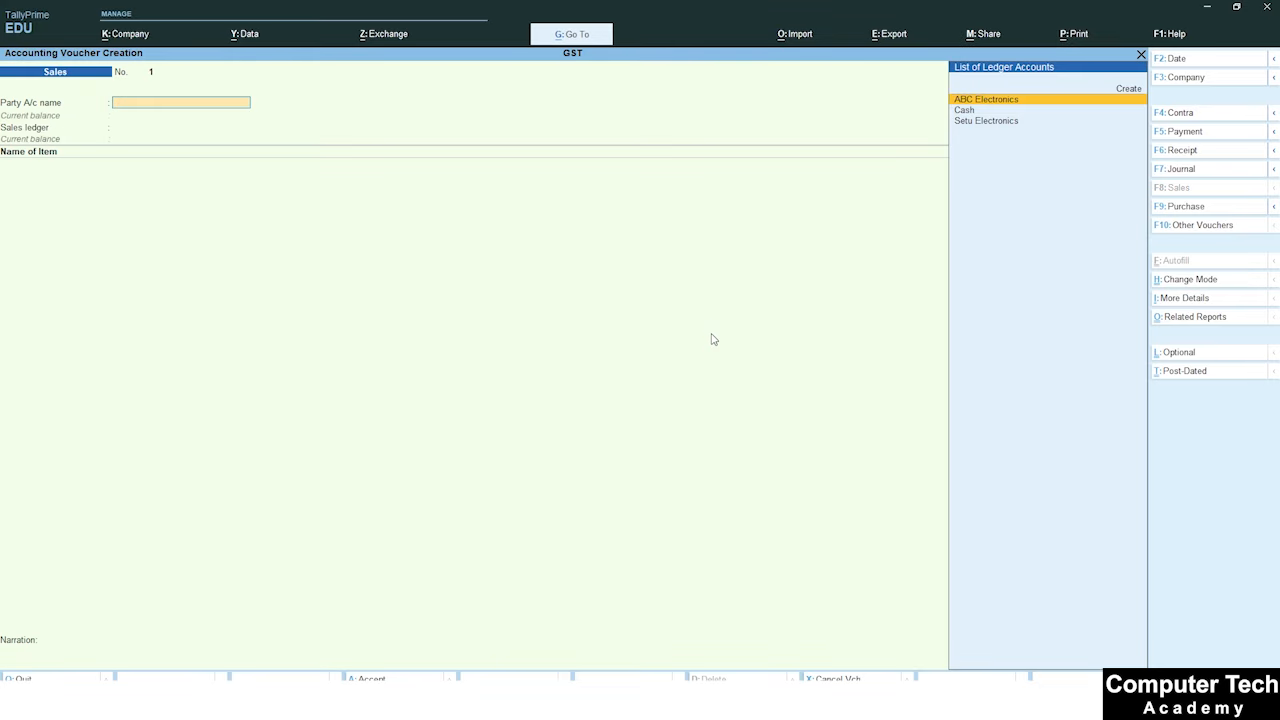
pyautogui.press('Down')
pyautogui.press('Down')
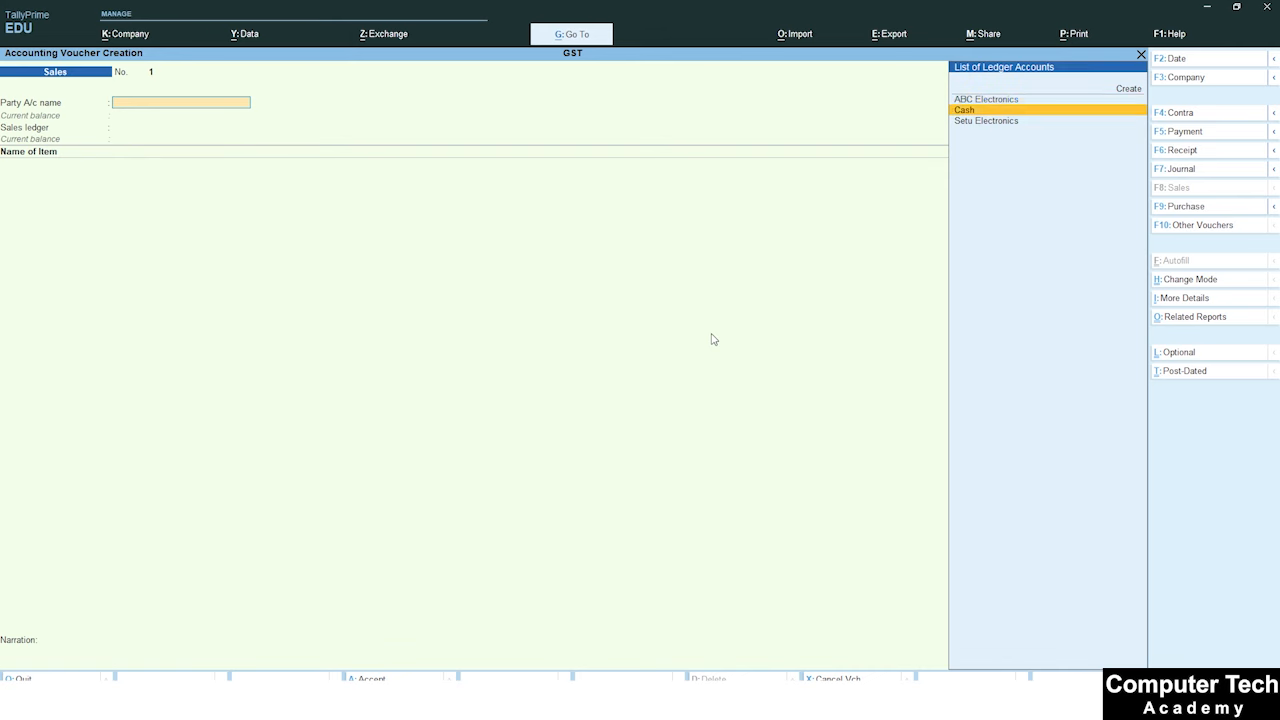
pyautogui.press('Return')
# - Leave the dispatch details blank, keep the default party details for Setu Electronics and use Goods Sales as the sales ledger
pyautogui.press('Return')
pyautogui.press('Return')
pyautogui.press('Return')
pyautogui.press('Return')
pyautogui.press('Return')
pyautogui.press('Return')
pyautogui.press('Return')
pyautogui.press('Return')
pyautogui.press('Return')
pyautogui.press('Return')
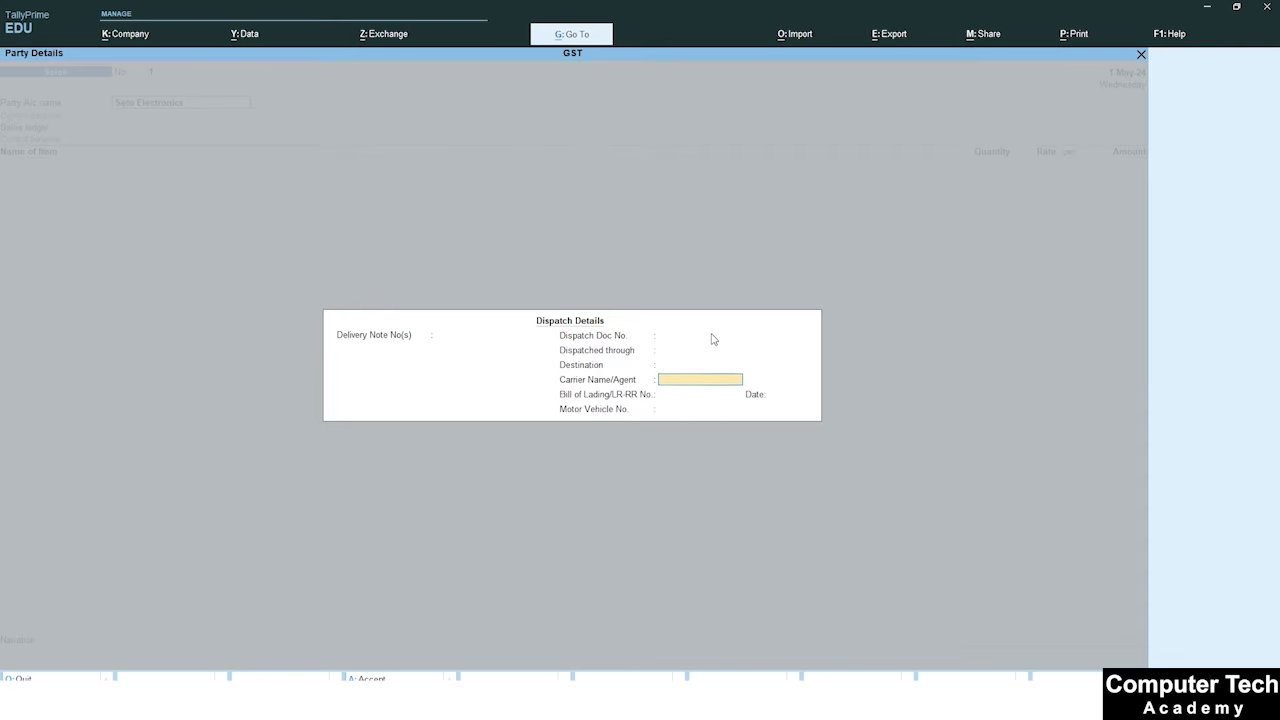
pyautogui.press('Return')
pyautogui.press('Return')
pyautogui.press('Return')
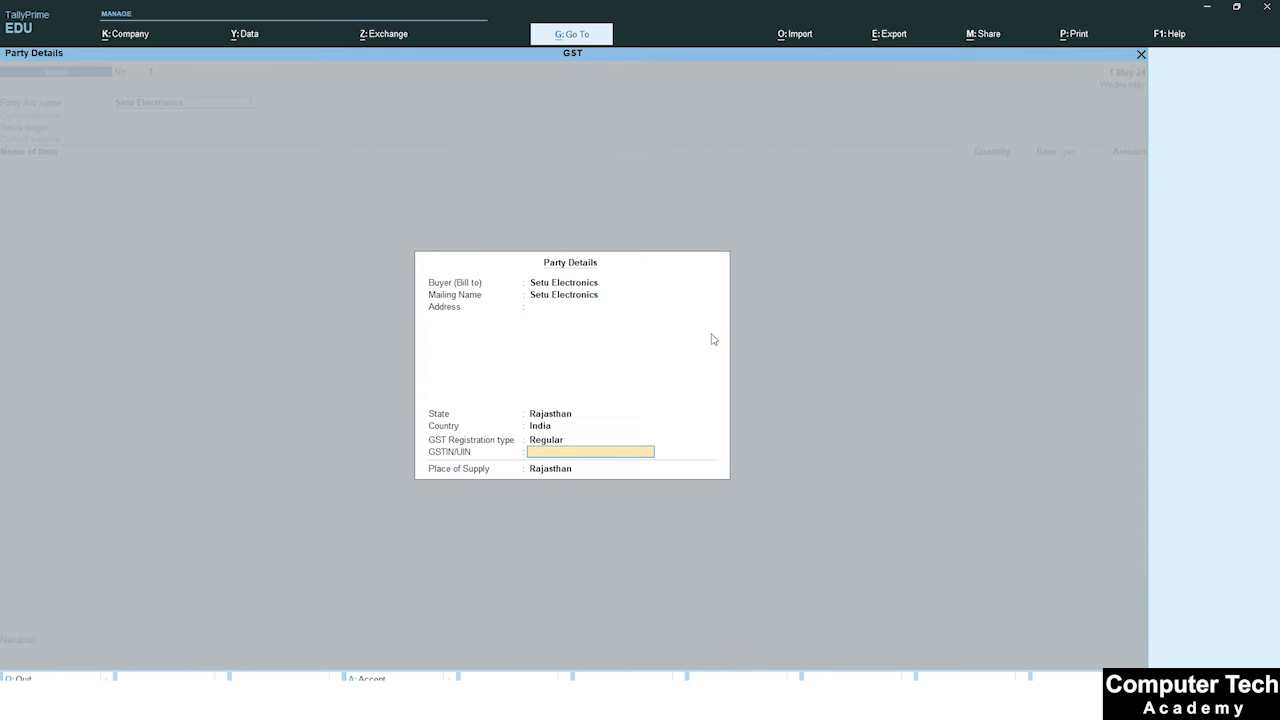
pyautogui.press('Return')
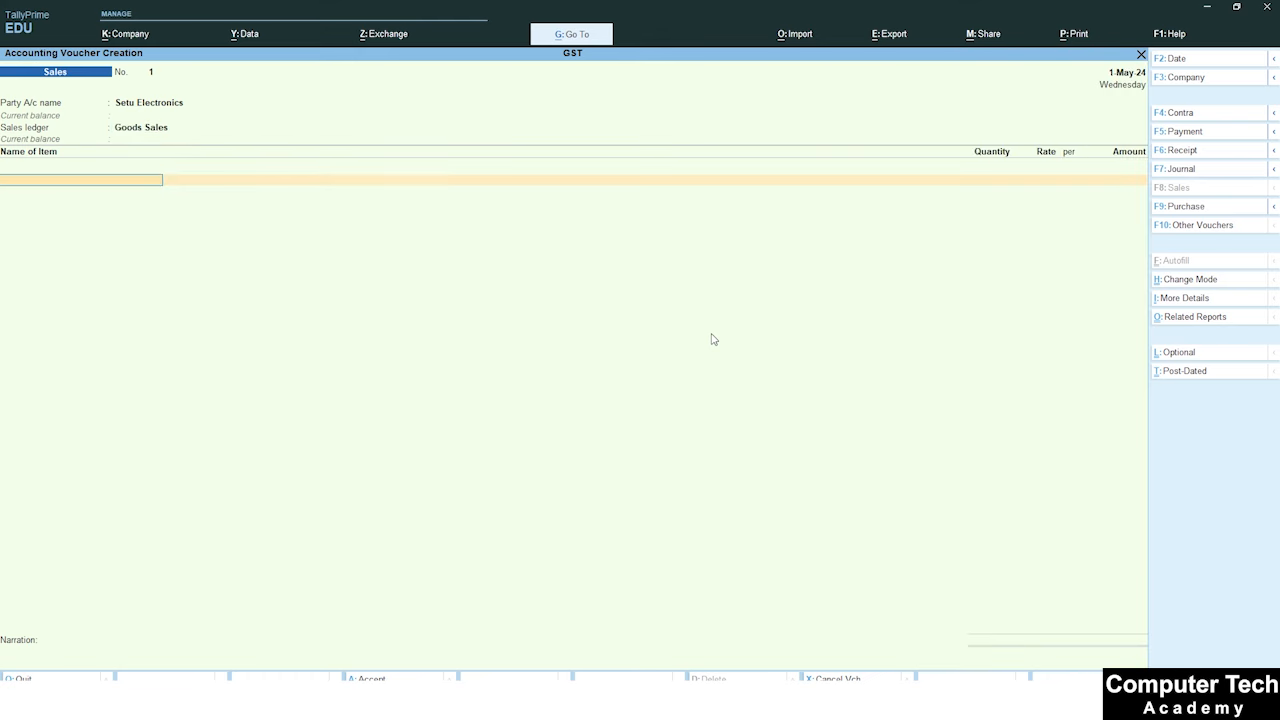
# - Add Mouse as the first sales item with quantity 10 Pc at a rate of 80 per Pc
pyautogui.press('Return')
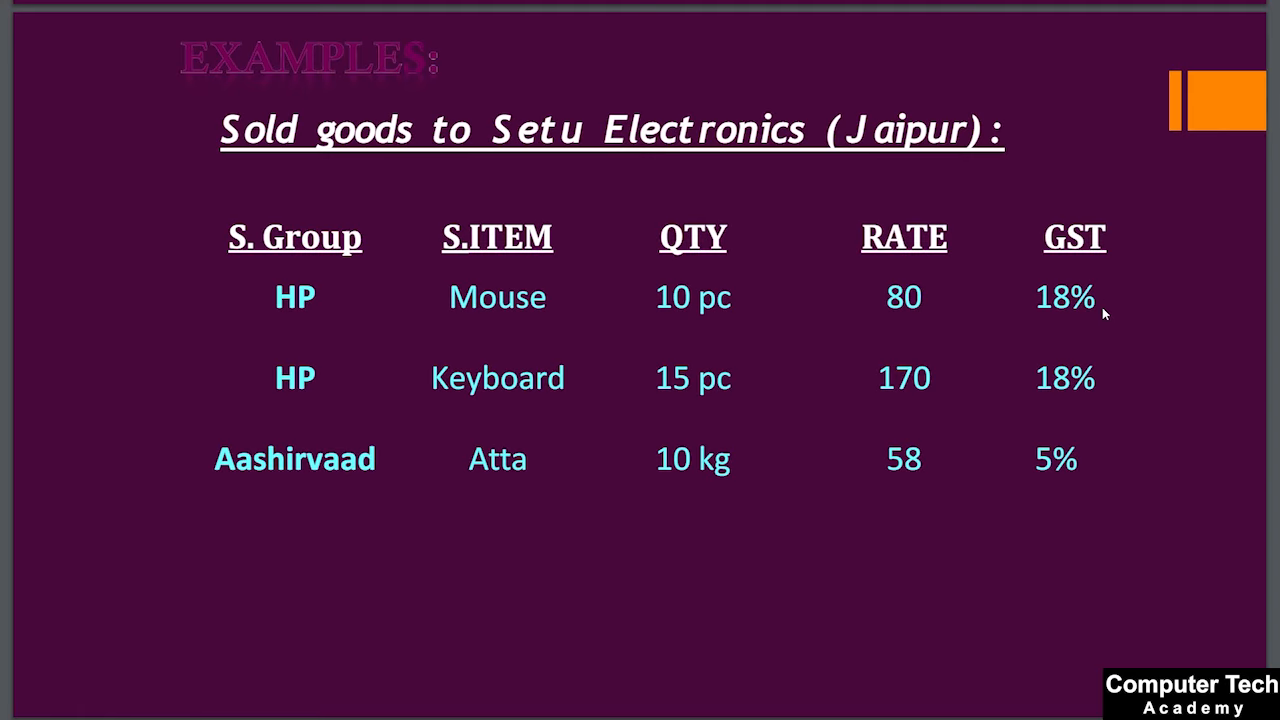
pyautogui.hotkey('alt', 'Tab')
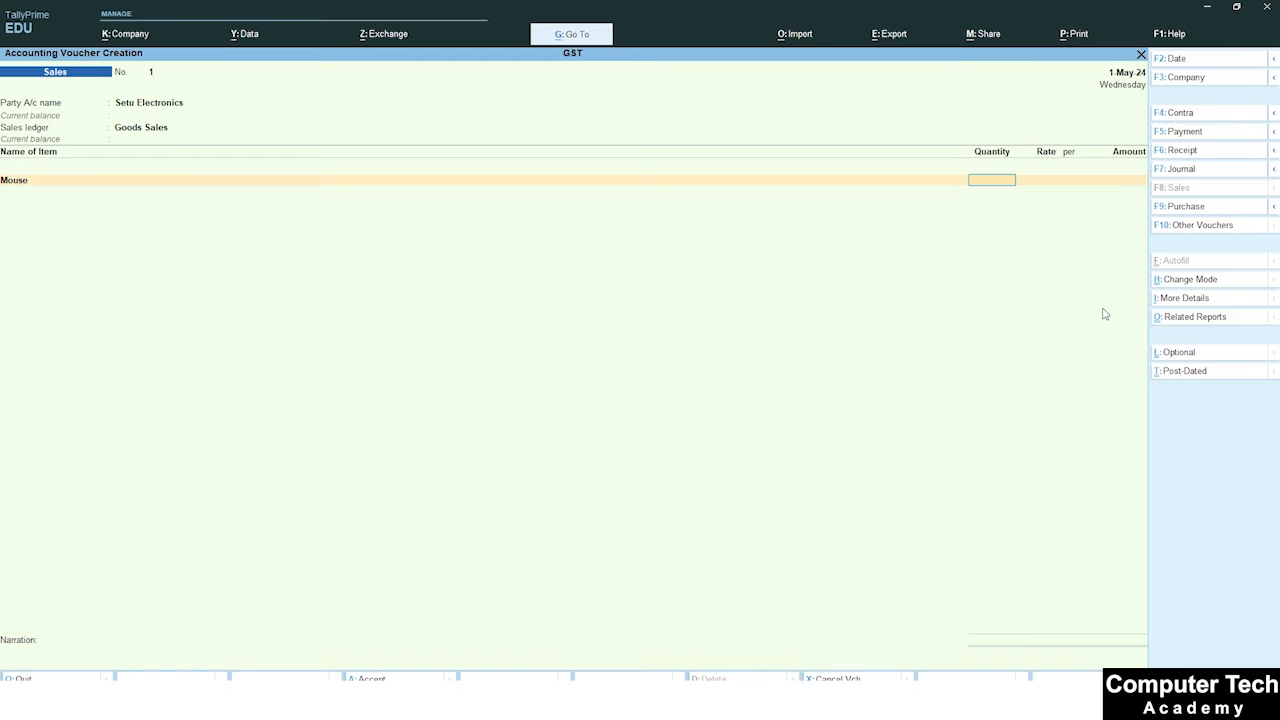
pyautogui.write('10')
pyautogui.press('Return')
pyautogui.write('80')
pyautogui.press('Return')
pyautogui.press('Return')
pyautogui.press('Return')
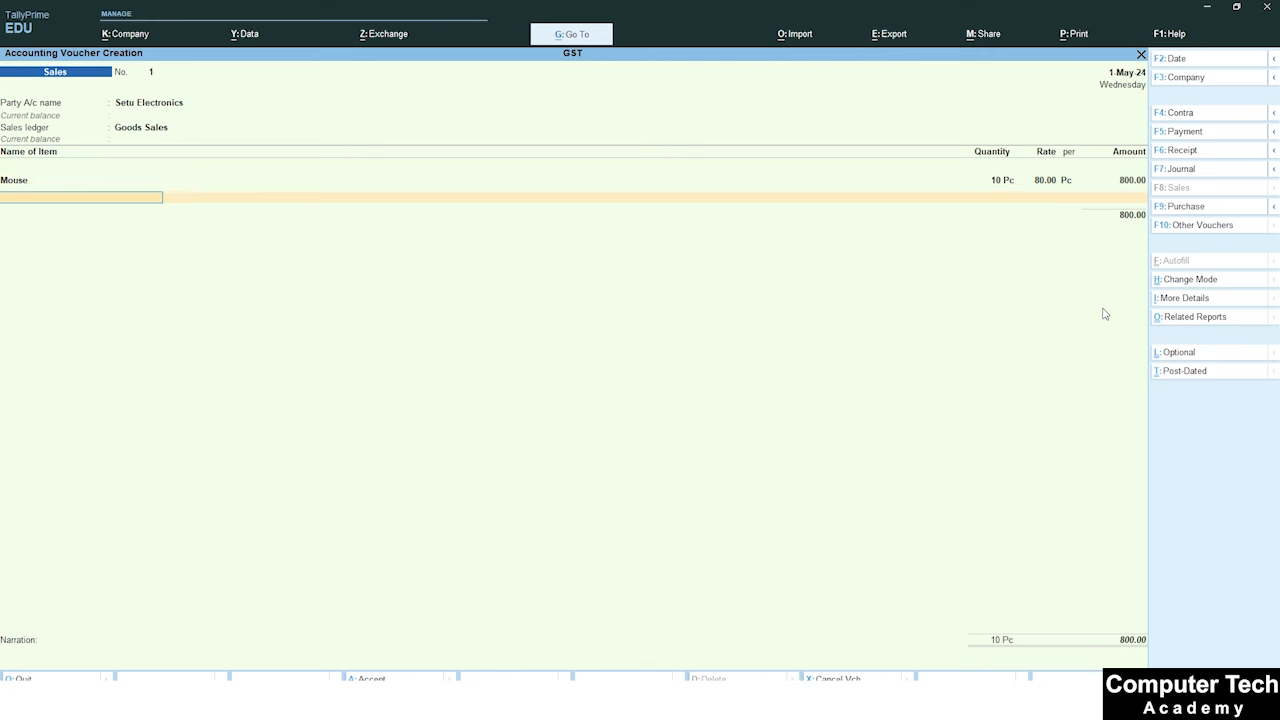
# - Add Keyboard as the second sales item with quantity 15 Pc at a rate of 170 per Pc
pyautogui.write('k')
pyautogui.press('Return')
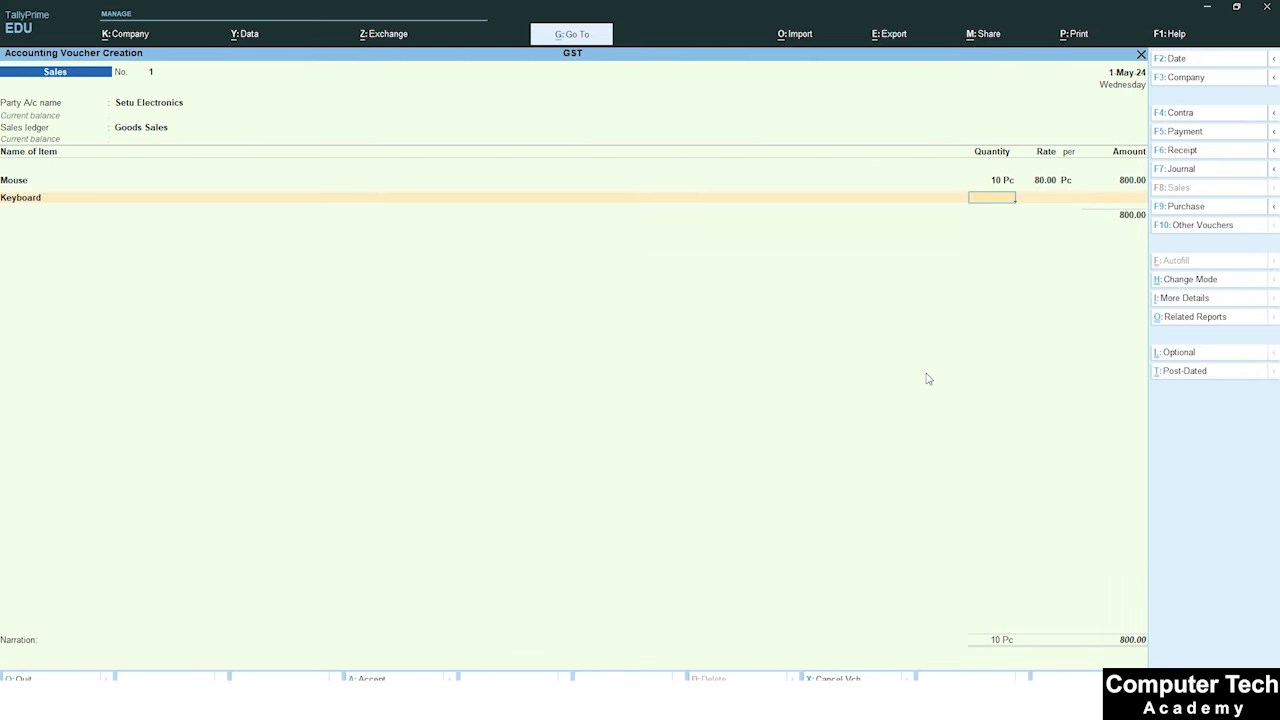
pyautogui.write('15')
pyautogui.press('Return')
pyautogui.write('0')
pyautogui.press('Return')
pyautogui.press('Return')
pyautogui.press('Return')
# - Add Atta as the third sales item with quantity 10 Kg at a rate of 58 per Kg, and end the item list
pyautogui.write('A')
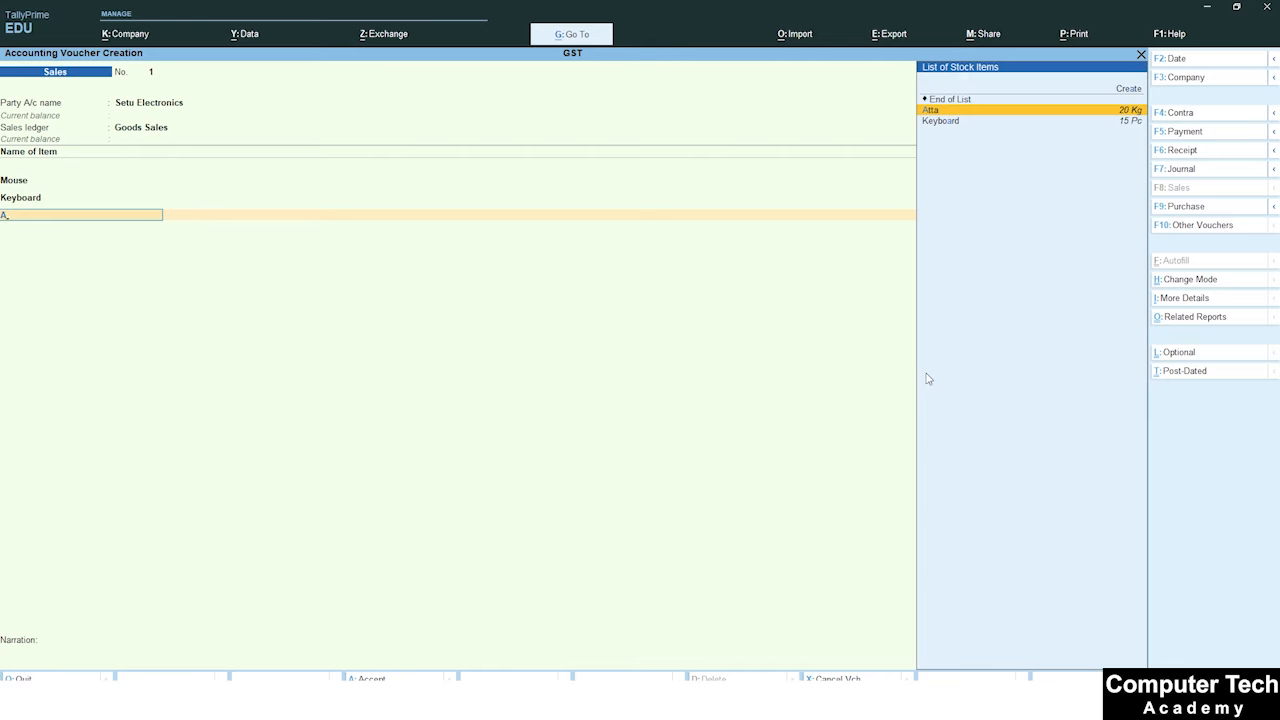
pyautogui.press('Return')
pyautogui.hotkey('alt', 'Tab')
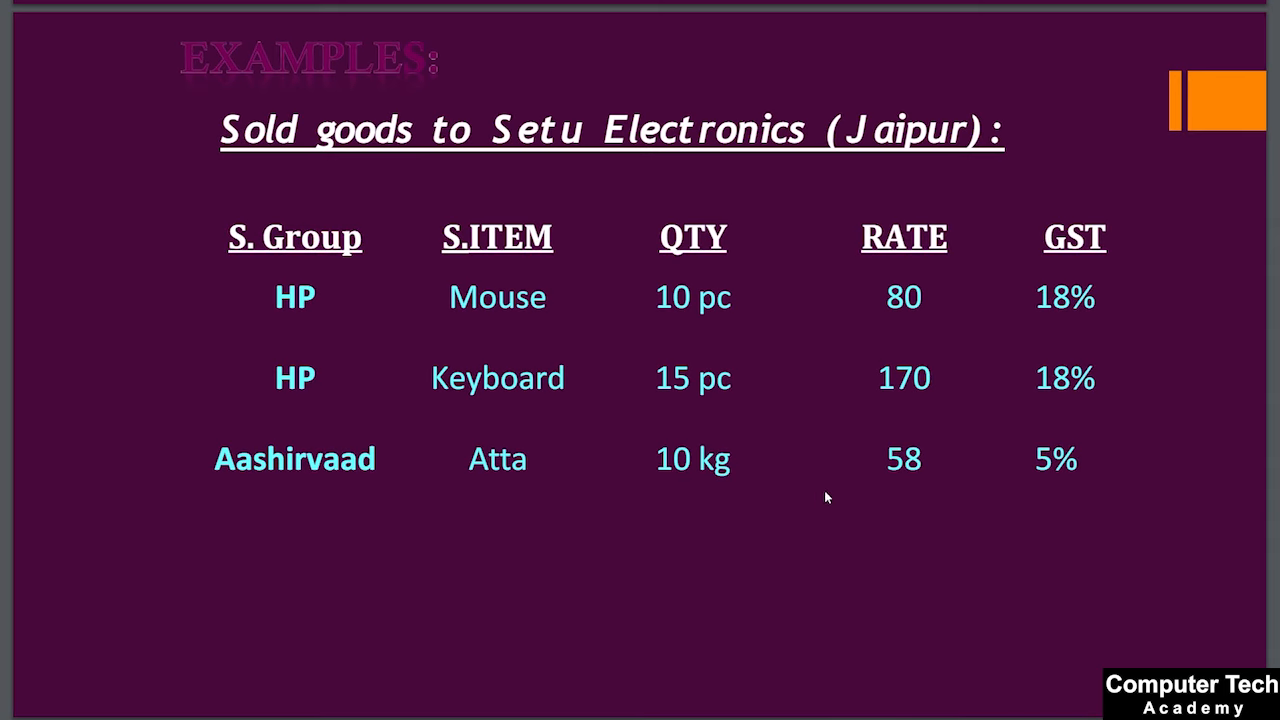
pyautogui.hotkey('alt', 'Tab')
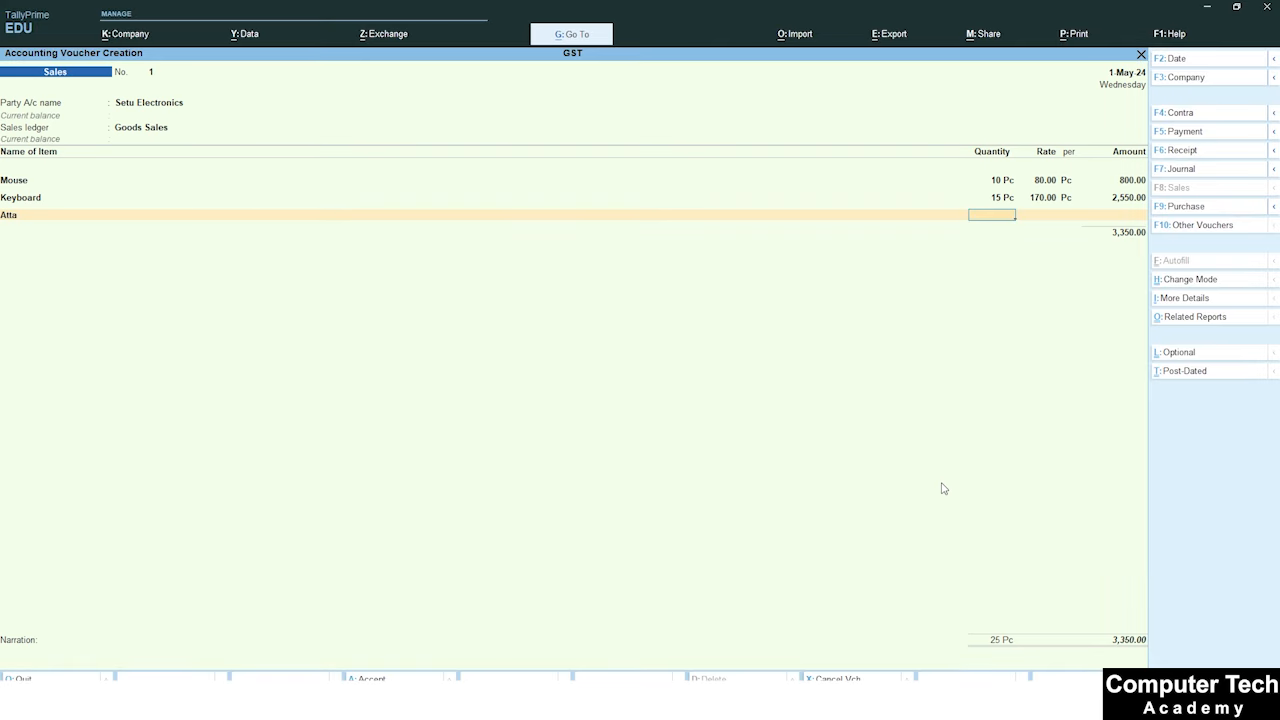
pyautogui.write('10')
pyautogui.press('Return')
pyautogui.write('59')
pyautogui.press('BackSpace')
pyautogui.write('8')
pyautogui.press('Return')
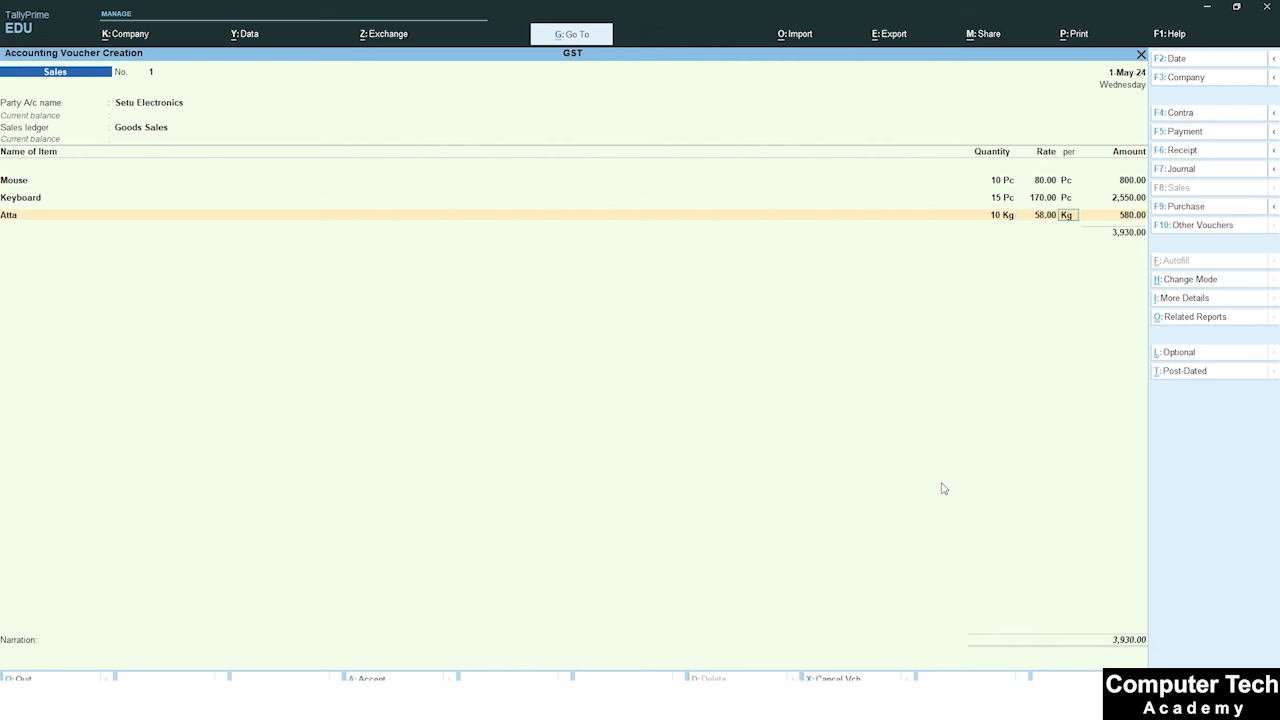
pyautogui.press('Return')
pyautogui.press('Return')
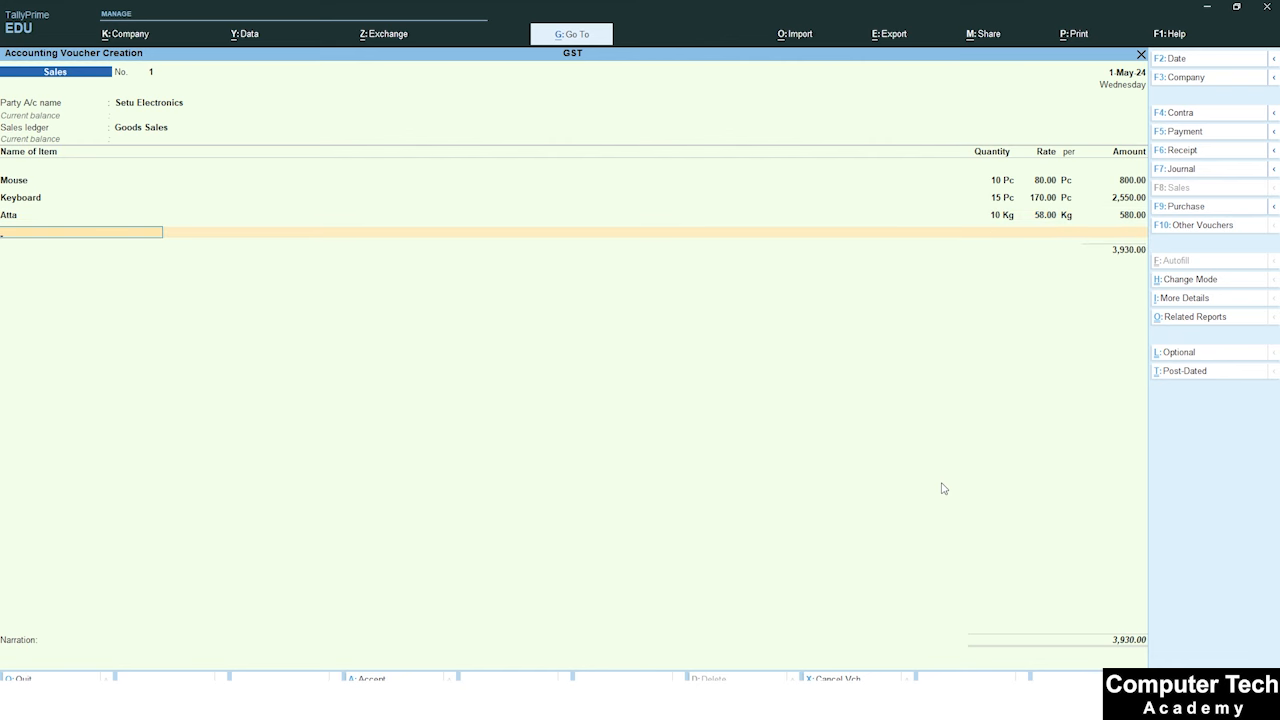
pyautogui.press('Return')
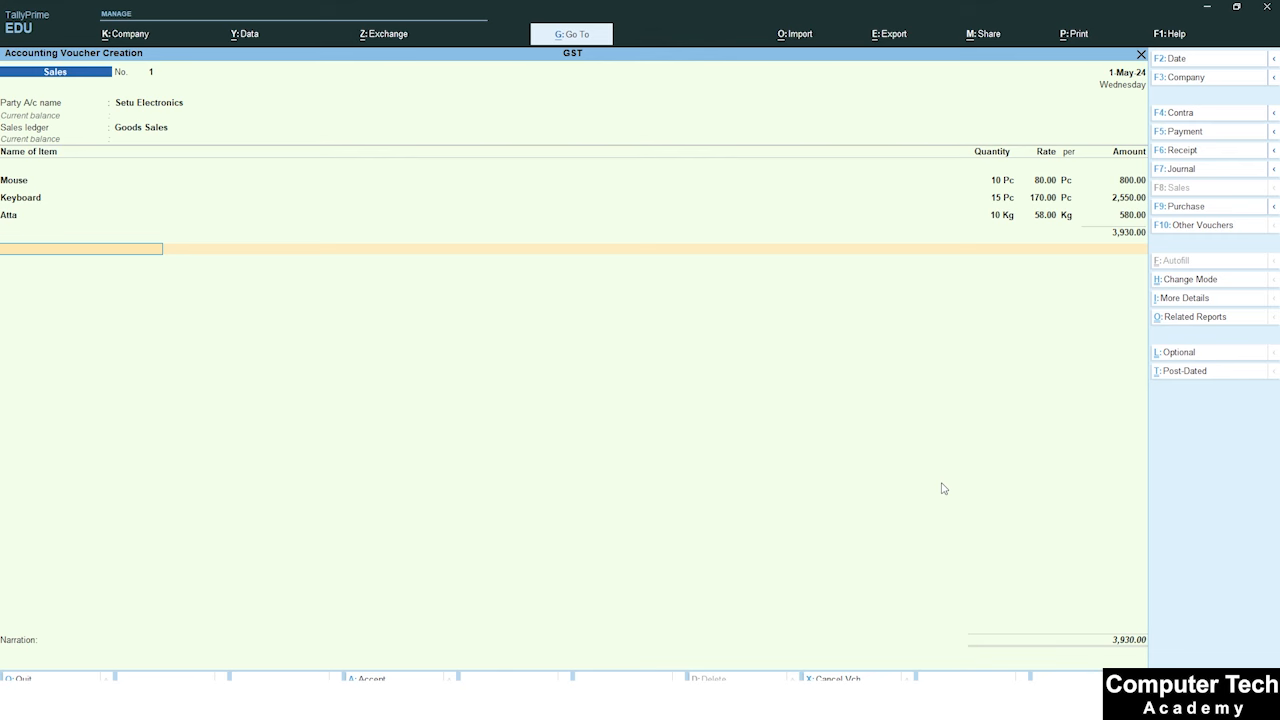
# - Add the IGST ledger to the sales voucher and allocate Setu Electronics' full amount to New Ref 1
pyautogui.write('I')
pyautogui.press('Return')
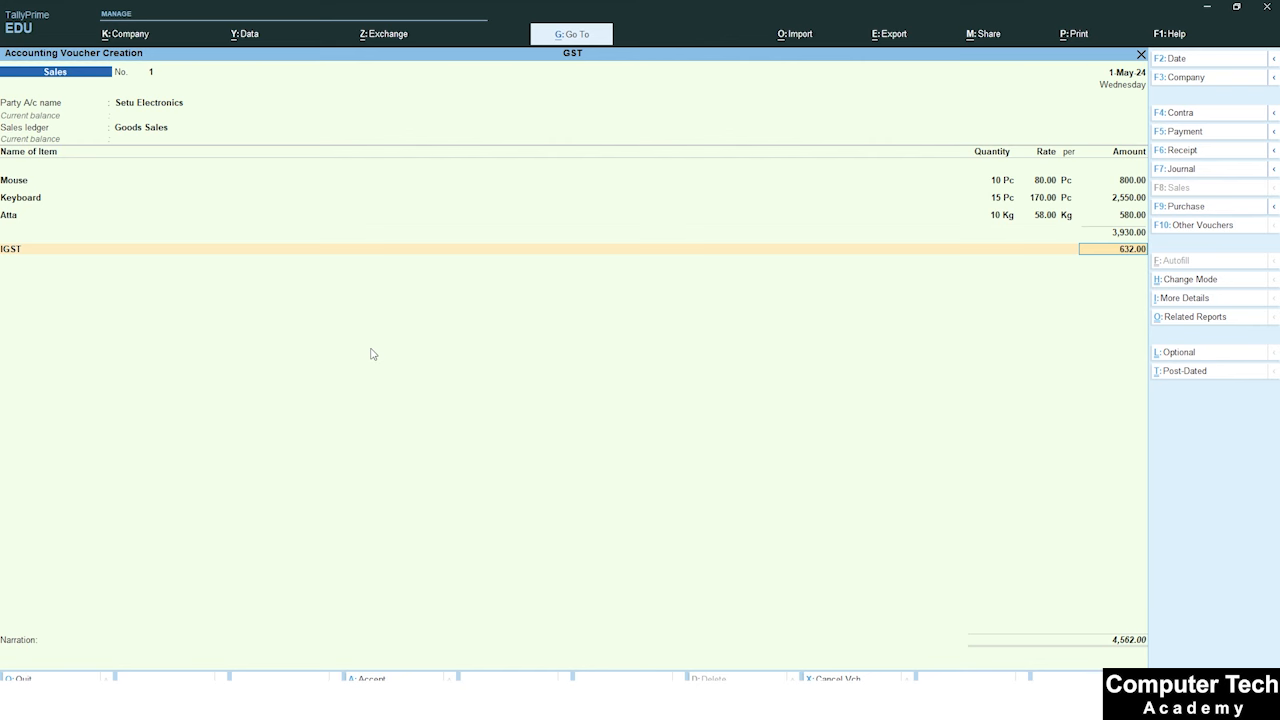
pyautogui.press('Return')
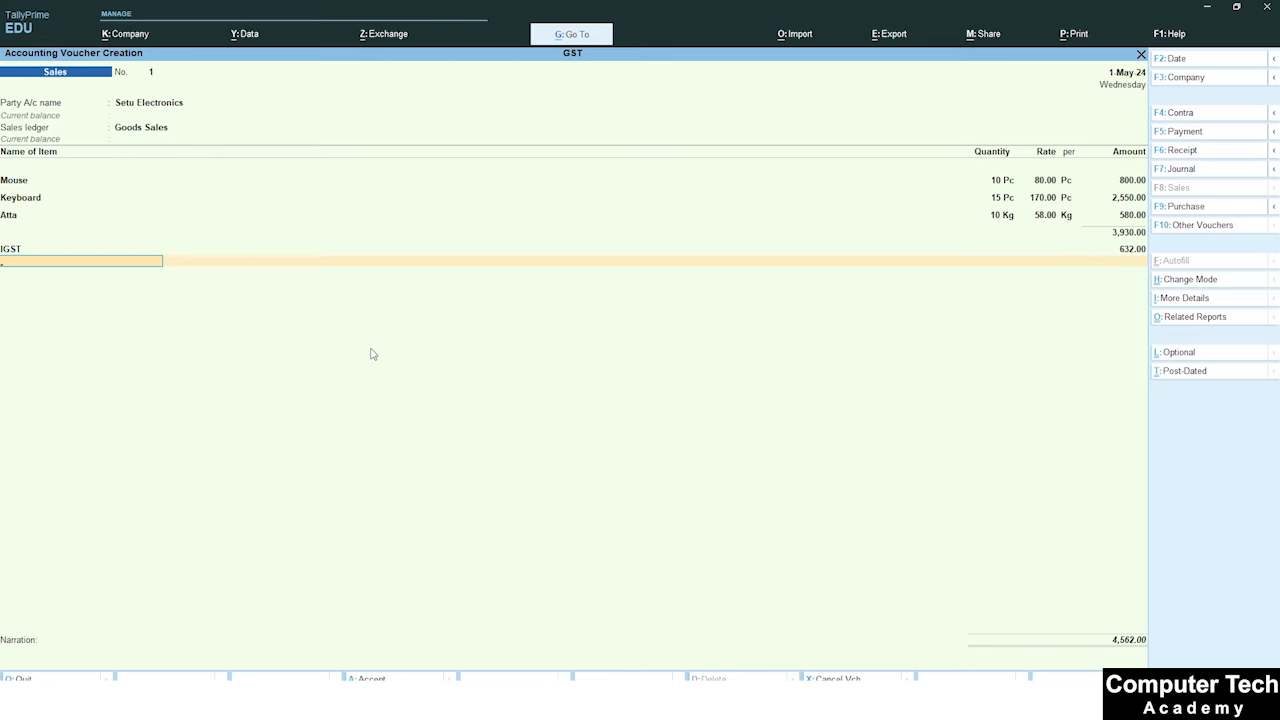
pyautogui.press('Return')
pyautogui.press('Return')
pyautogui.press('Return')
pyautogui.press('Return')
pyautogui.press('Return')
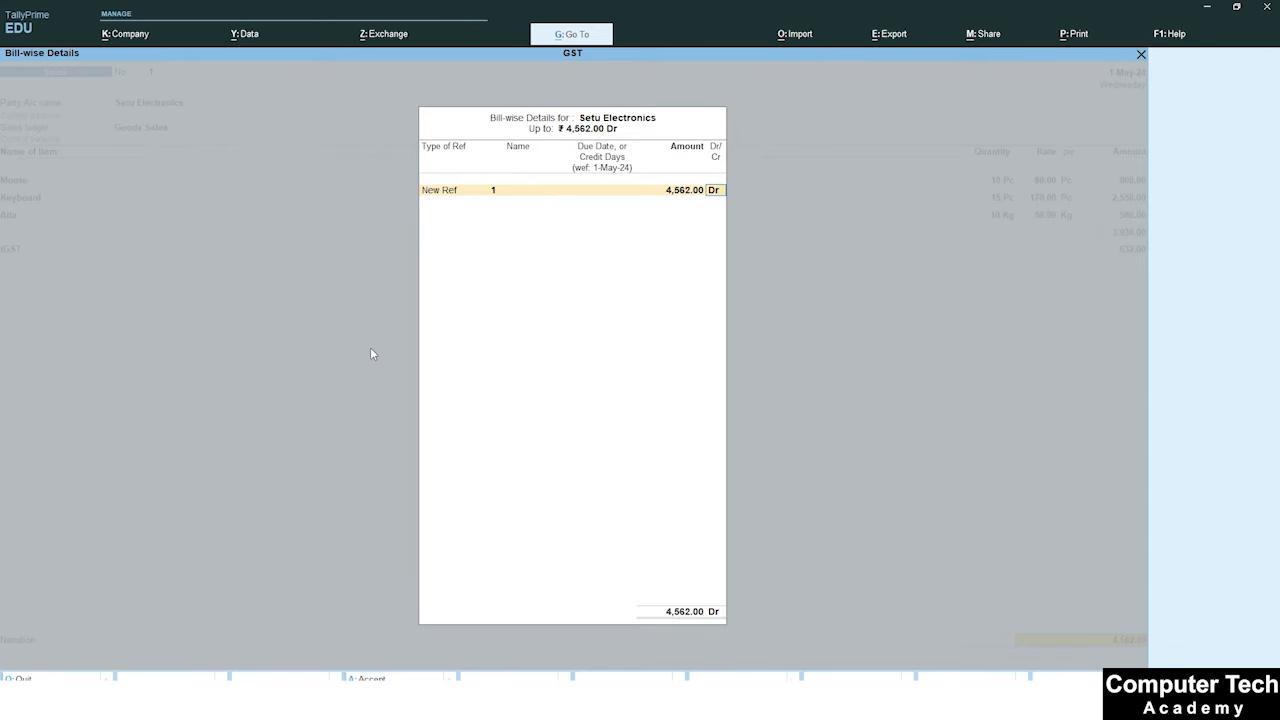
pyautogui.press('Return')
# - Preview the printed tax invoice for the current sales voucher, examine its item and IGST details, and close the preview without printing
pyautogui.hotkey('alt', 'p')
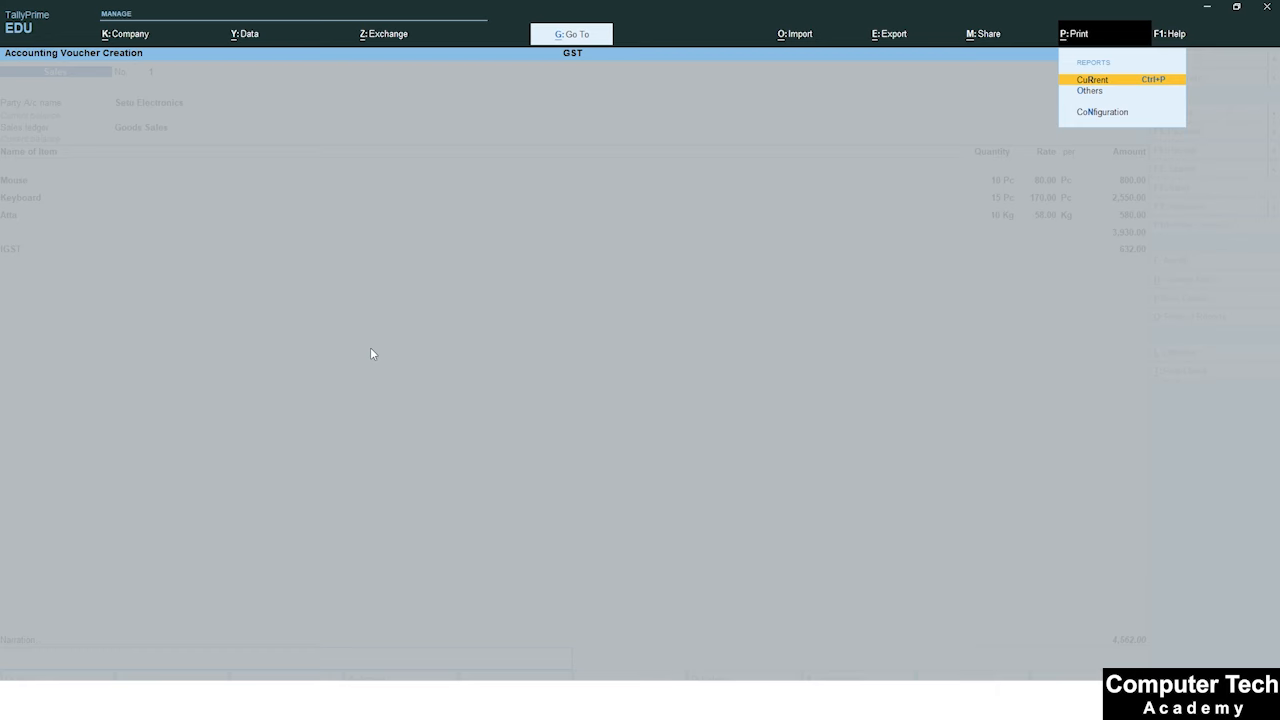
pyautogui.press('Return')
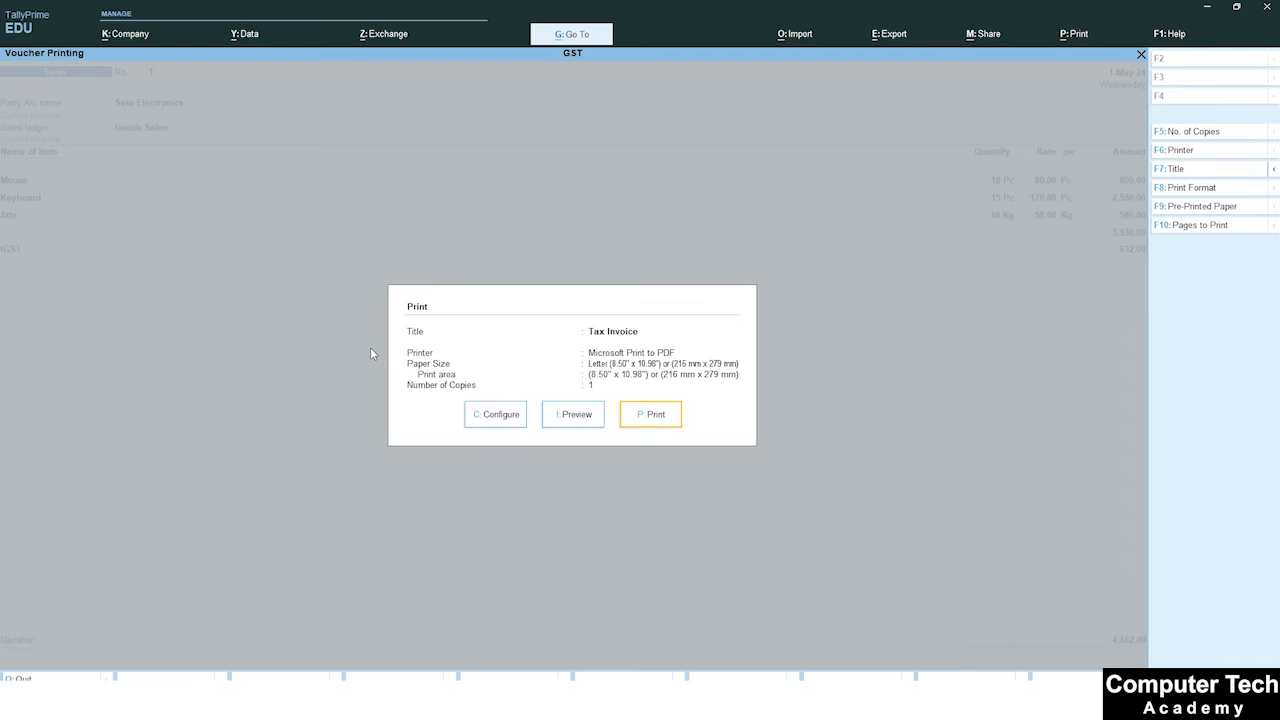
pyautogui.press('i')
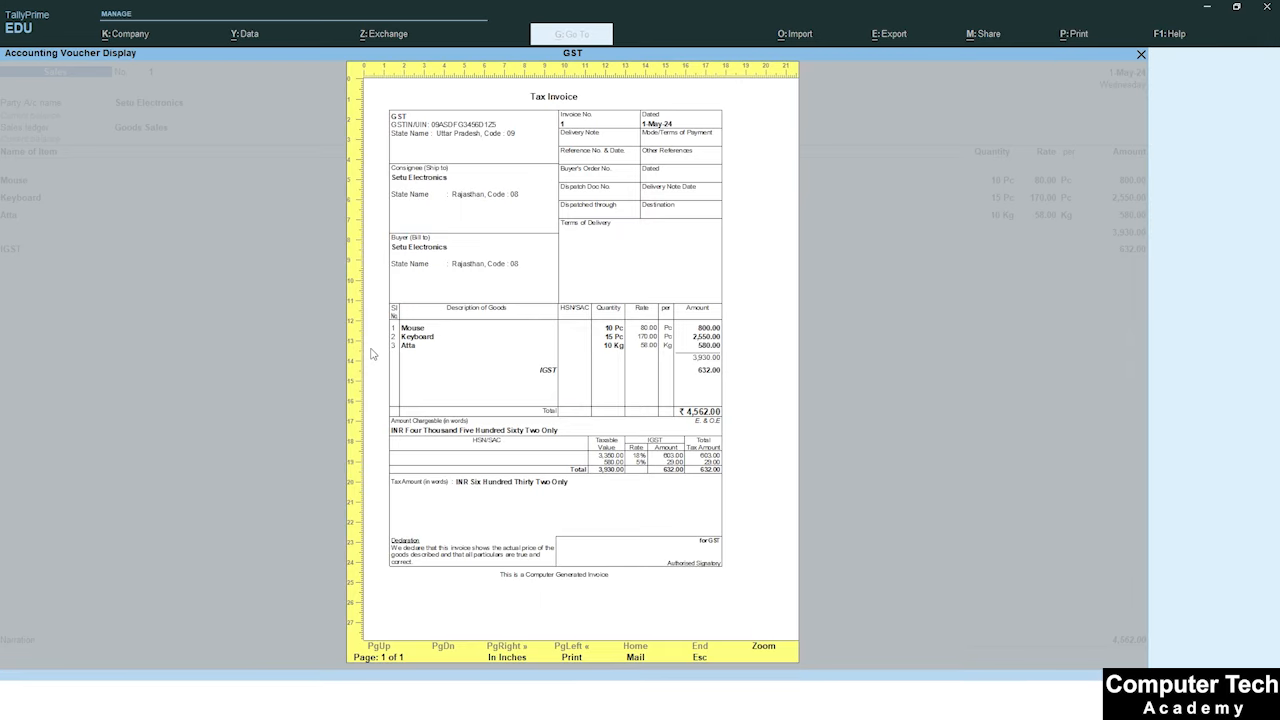
pyautogui.click(751, 656)
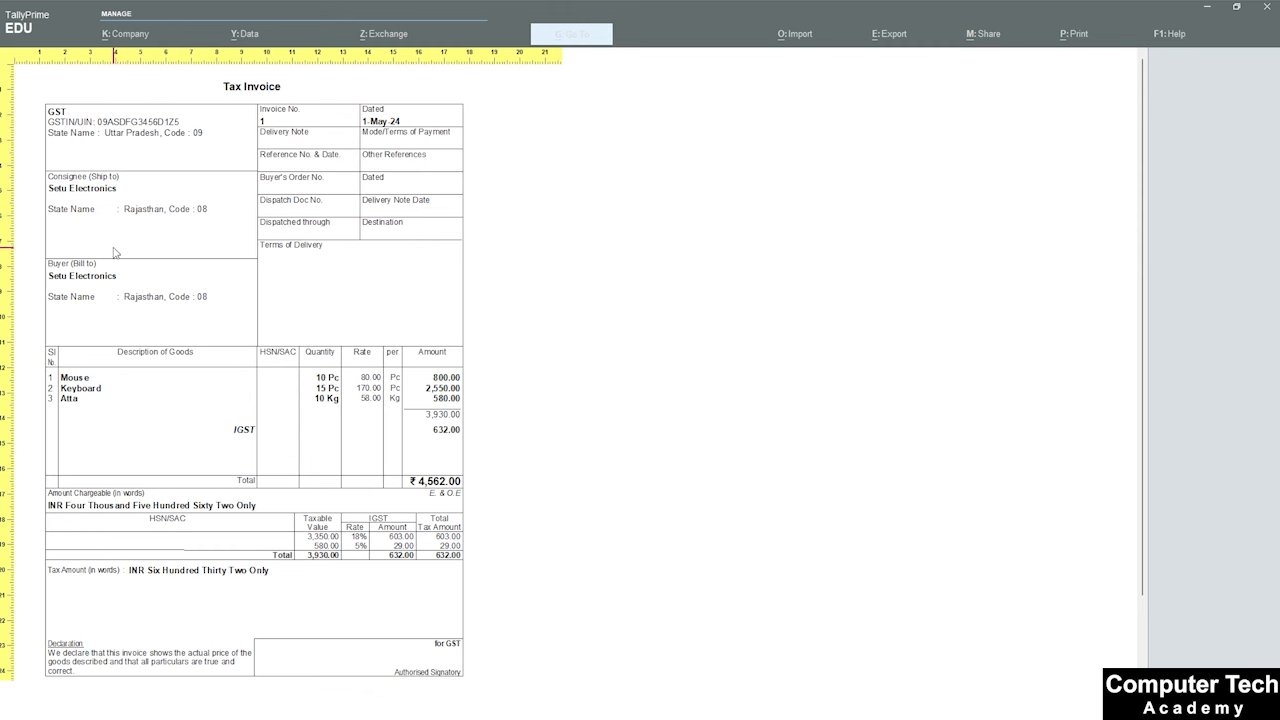
pyautogui.scroll(-3, 150, 338)
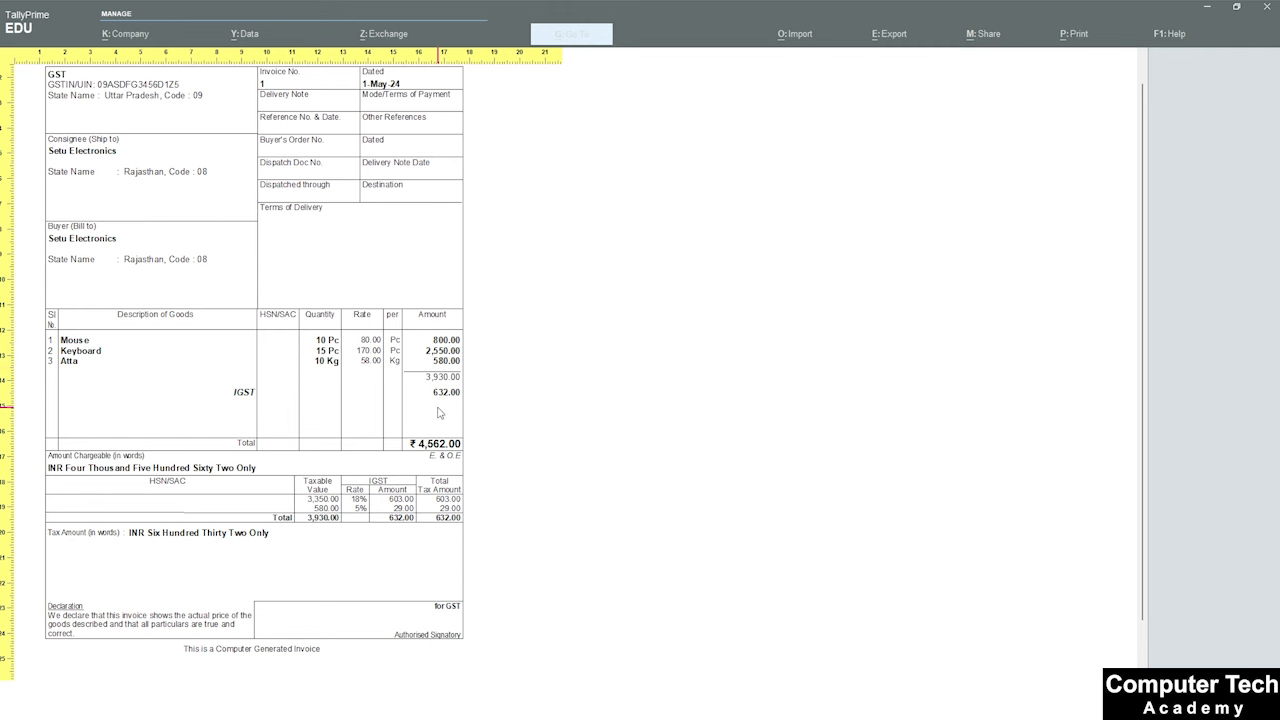
pyautogui.scroll(-3, 425, 405)
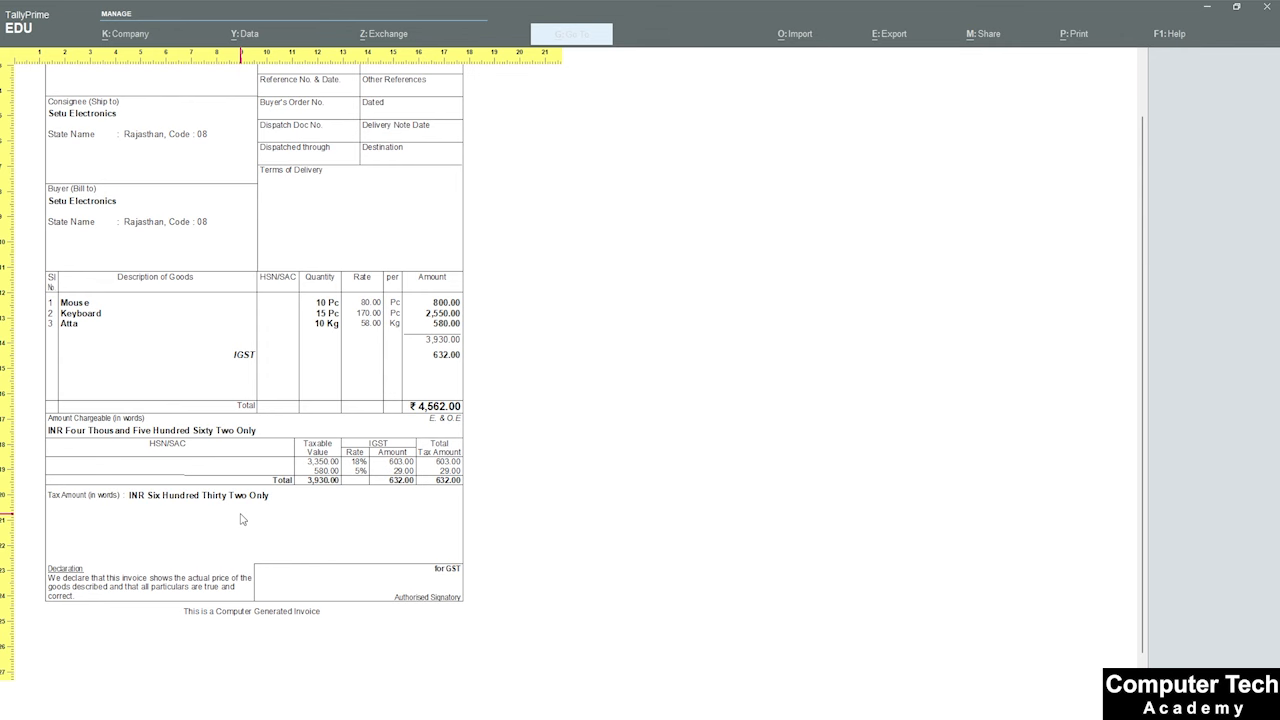
pyautogui.press('Escape')
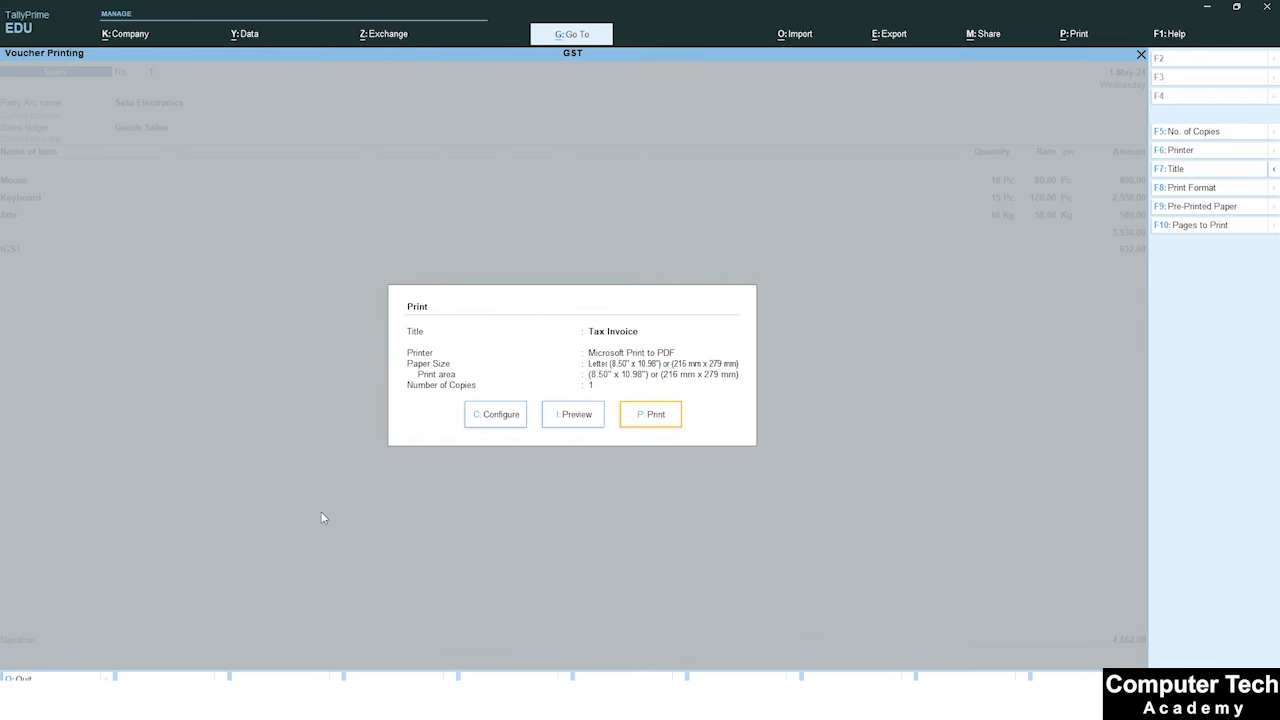
pyautogui.press('Escape')
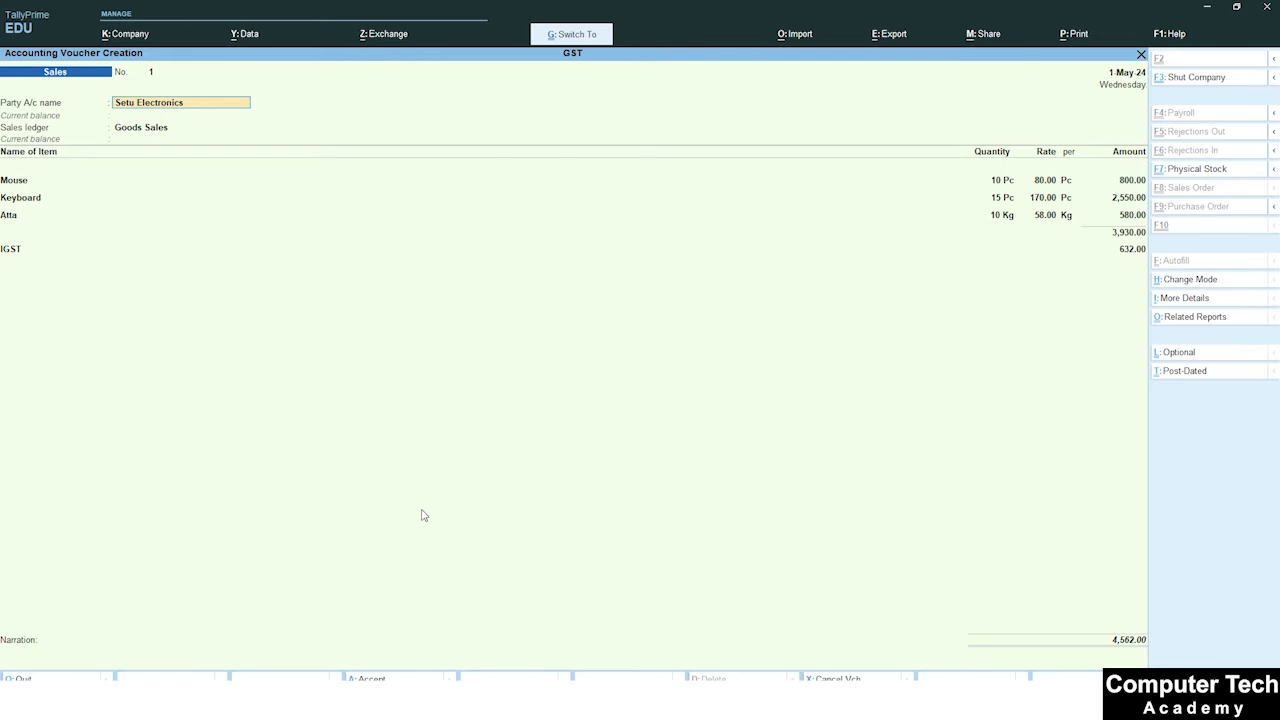
# - Accept the Setu Electronics sales voucher and return to the Gateway of Tally
pyautogui.hotkey('ctrl', 'a')
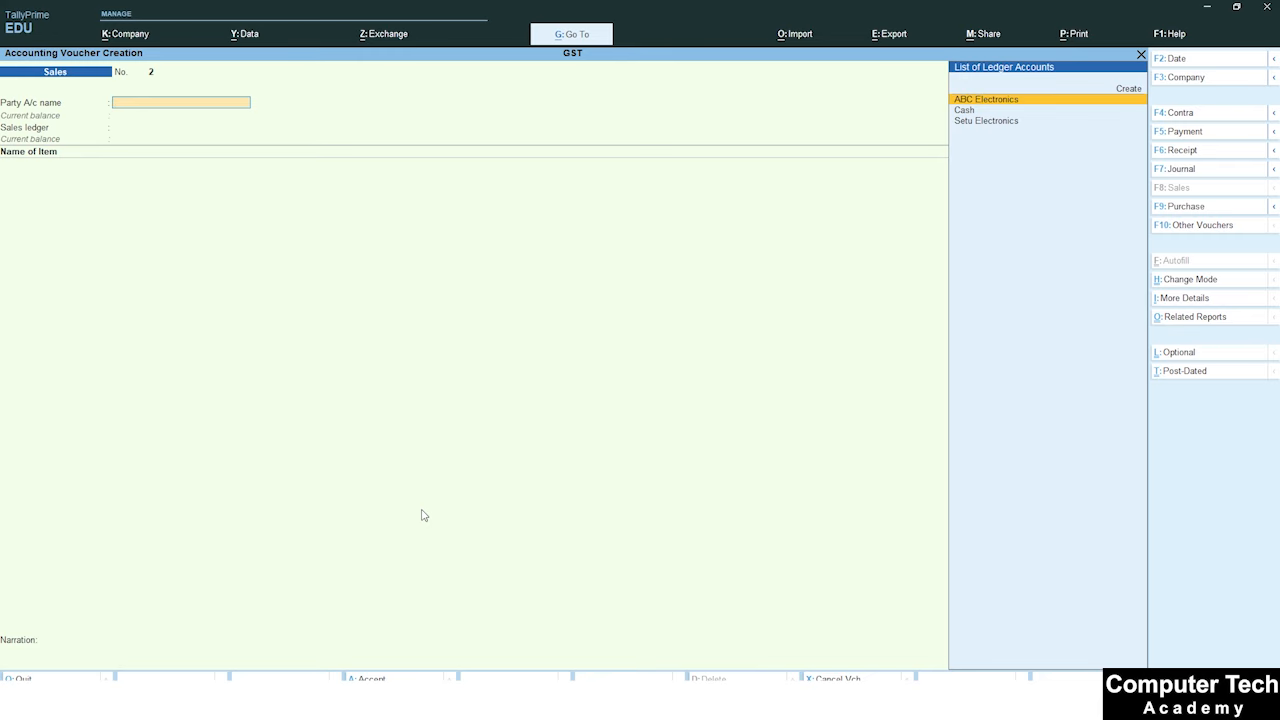
pyautogui.press('Escape')
pyautogui.press('Return')
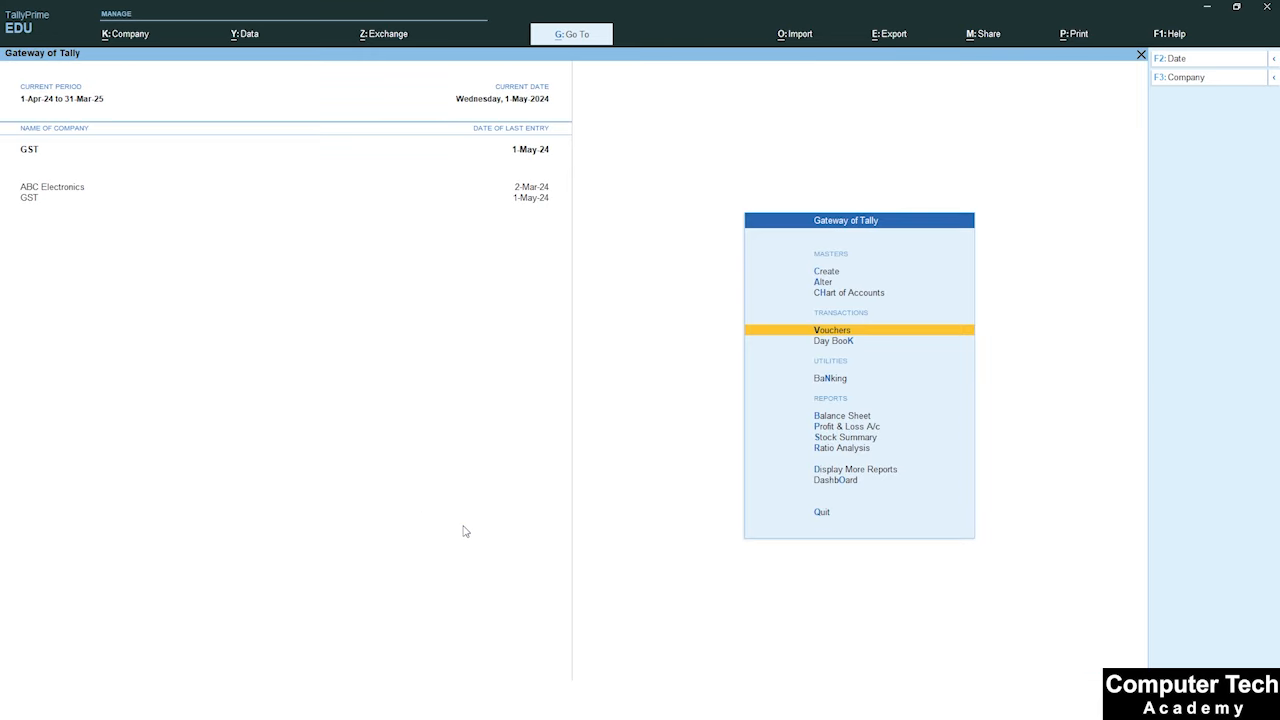
# - Start a receipt voucher and credit Setu Electronics with 4,562
pyautogui.press('Return')
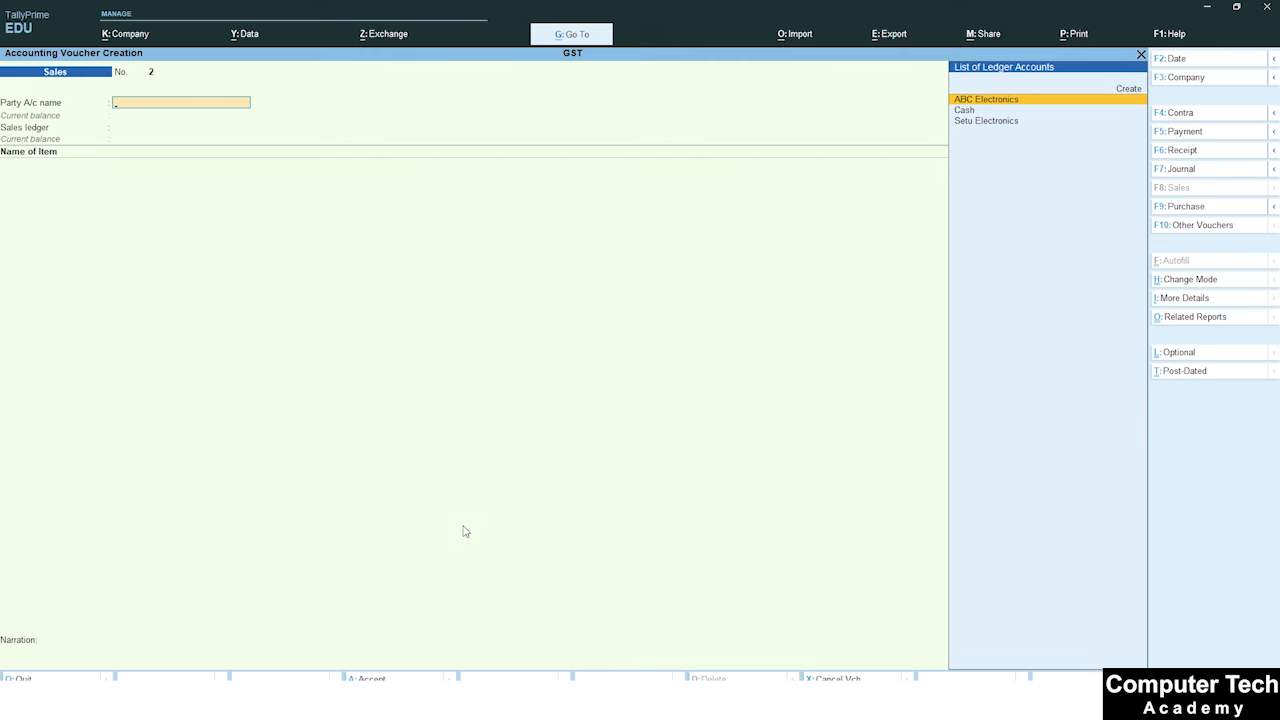
pyautogui.press('F6')
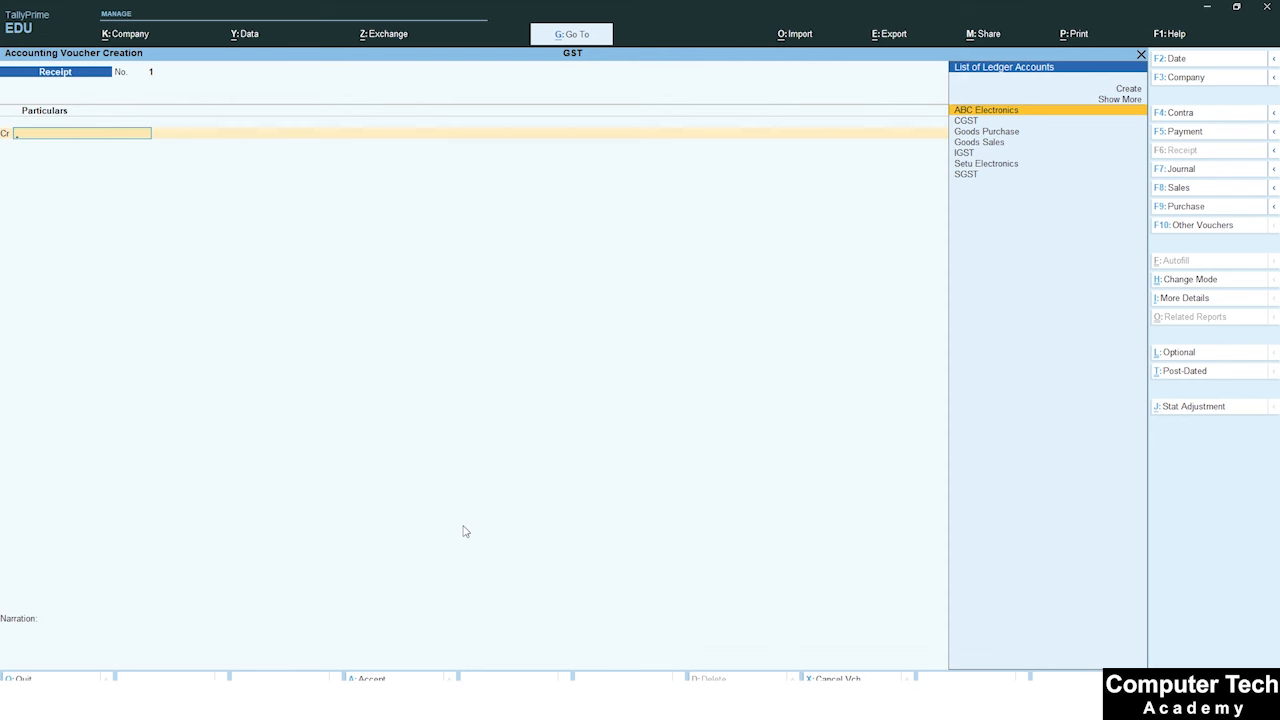
pyautogui.press('Down')
pyautogui.press('Down')
pyautogui.press('Down')
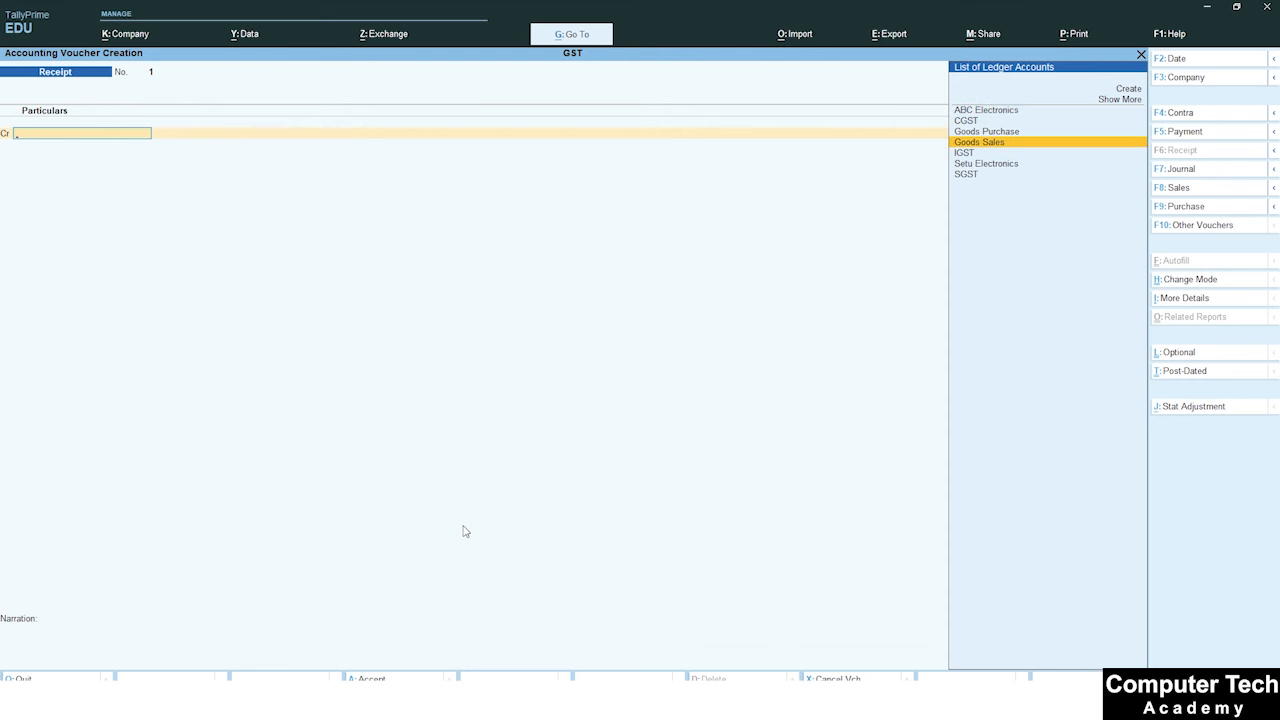
pyautogui.press('Down')
pyautogui.press('Down')
pyautogui.press('Return')
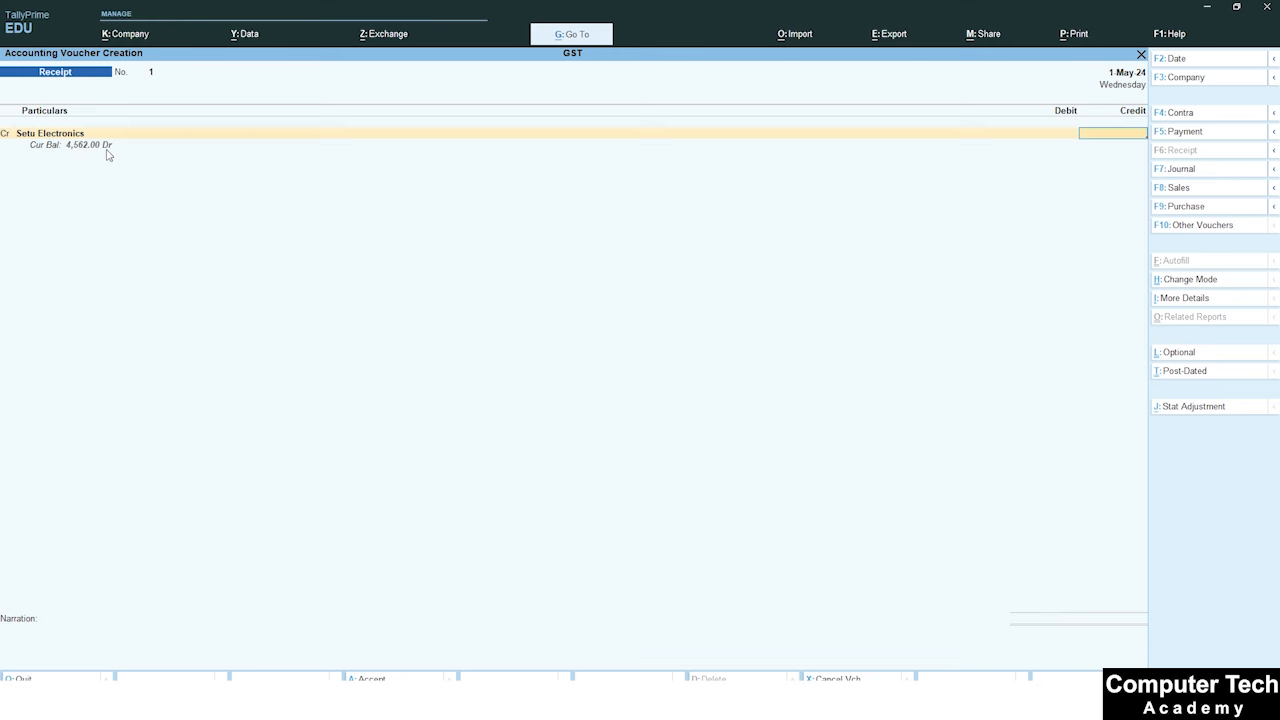
pyautogui.write('4562')
pyautogui.press('Return')
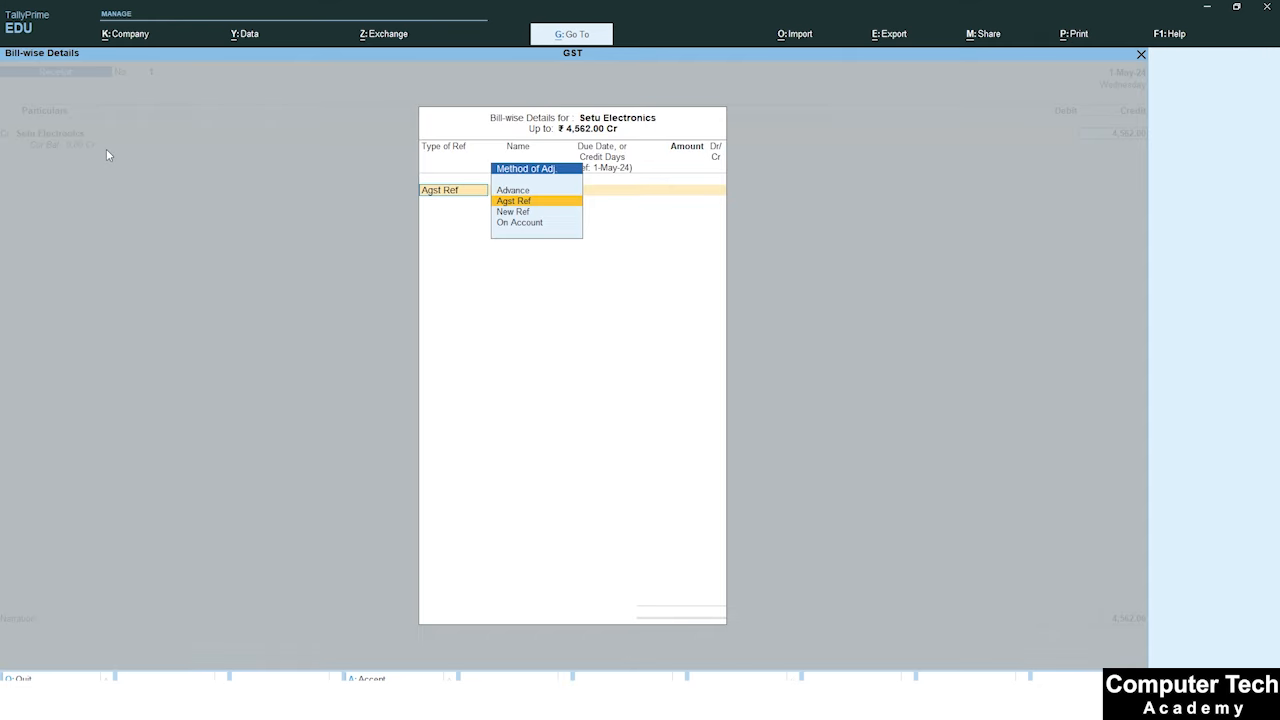
# - Allocate the full Setu Electronics receipt as Agst Ref to bill 1
pyautogui.press('Return')
pyautogui.press('Return')
pyautogui.press('Return')
pyautogui.press('Return')
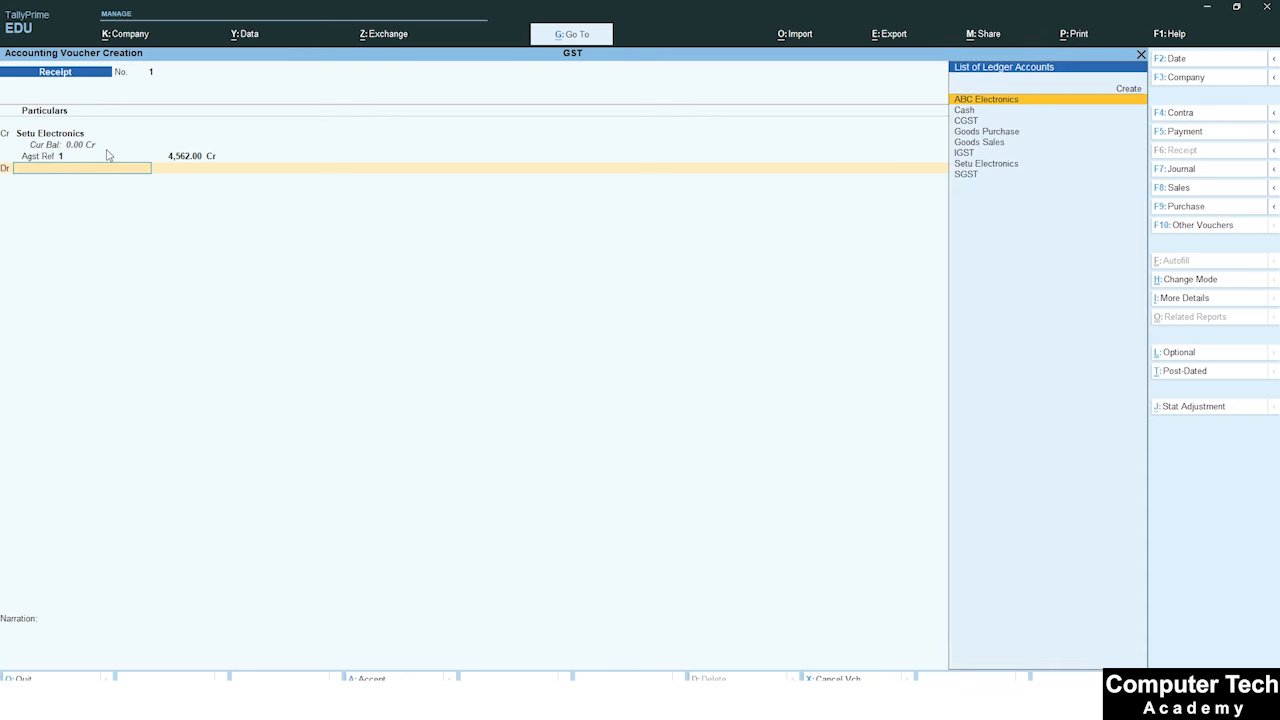
# - Debit Cash with 4,562, leave the narration blank and accept the receipt voucher
pyautogui.press('Down')
pyautogui.press('Return')
pyautogui.press('Return')
pyautogui.press('Return')
pyautogui.press('Return')
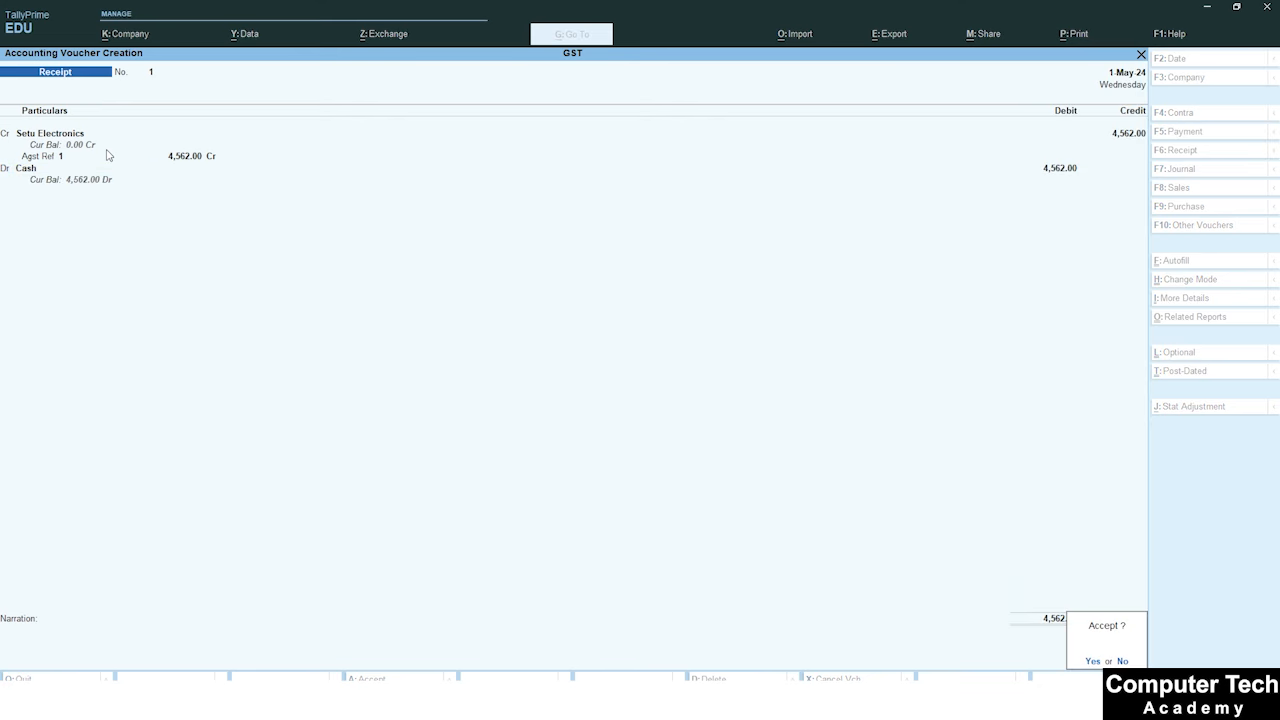
pyautogui.press('Return')
# - Start a payment voucher and debit ABC Electronics with 5,045
pyautogui.press('F5')
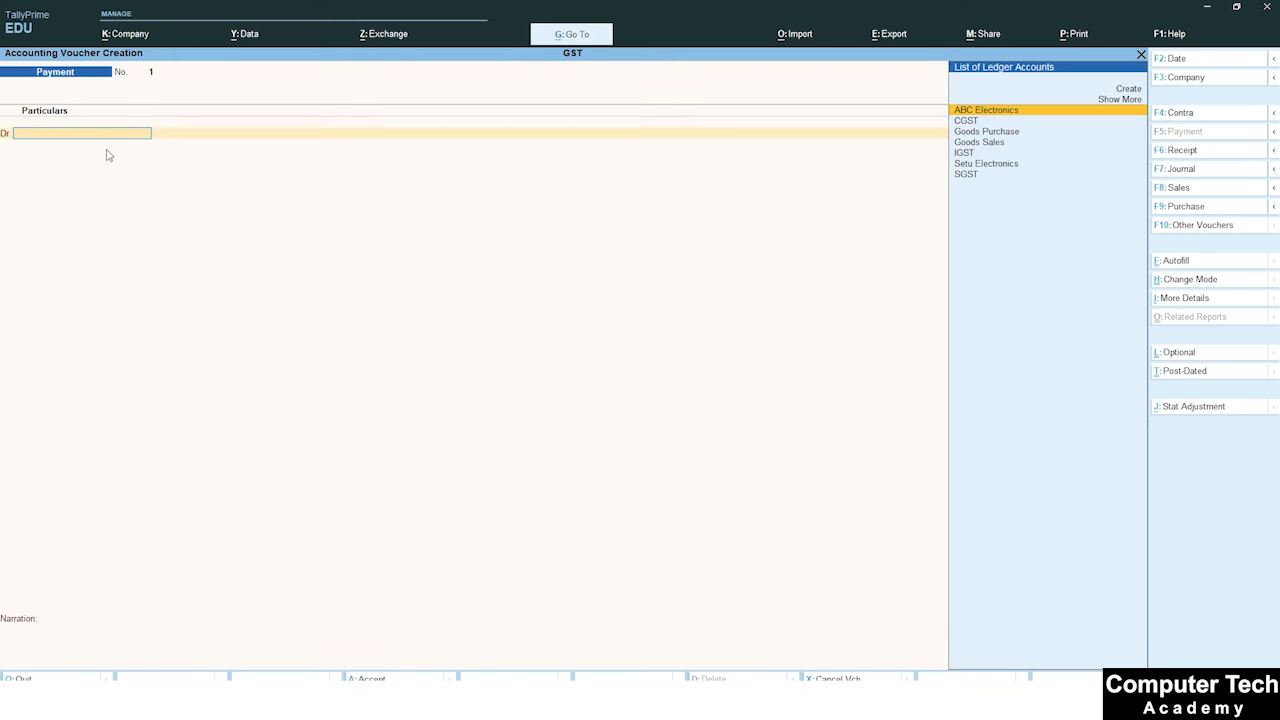
pyautogui.press('Return')
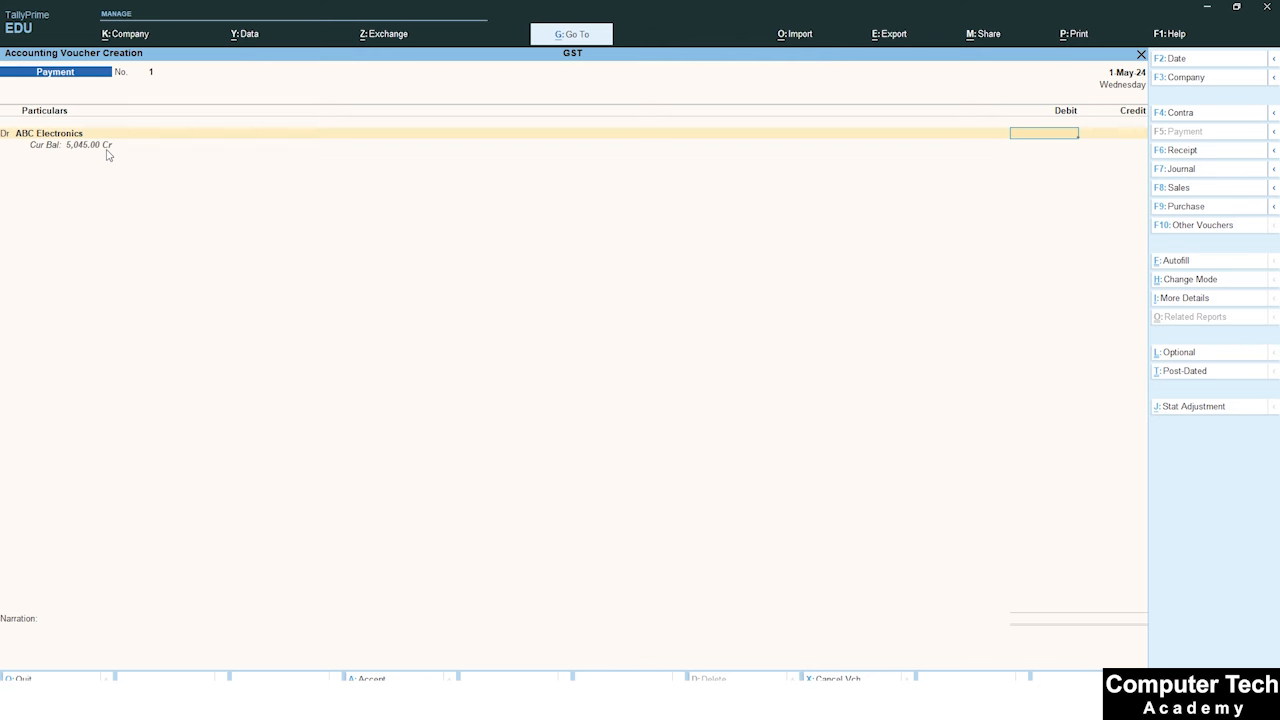
pyautogui.write('5,0')
pyautogui.write('45')
pyautogui.press('Return')
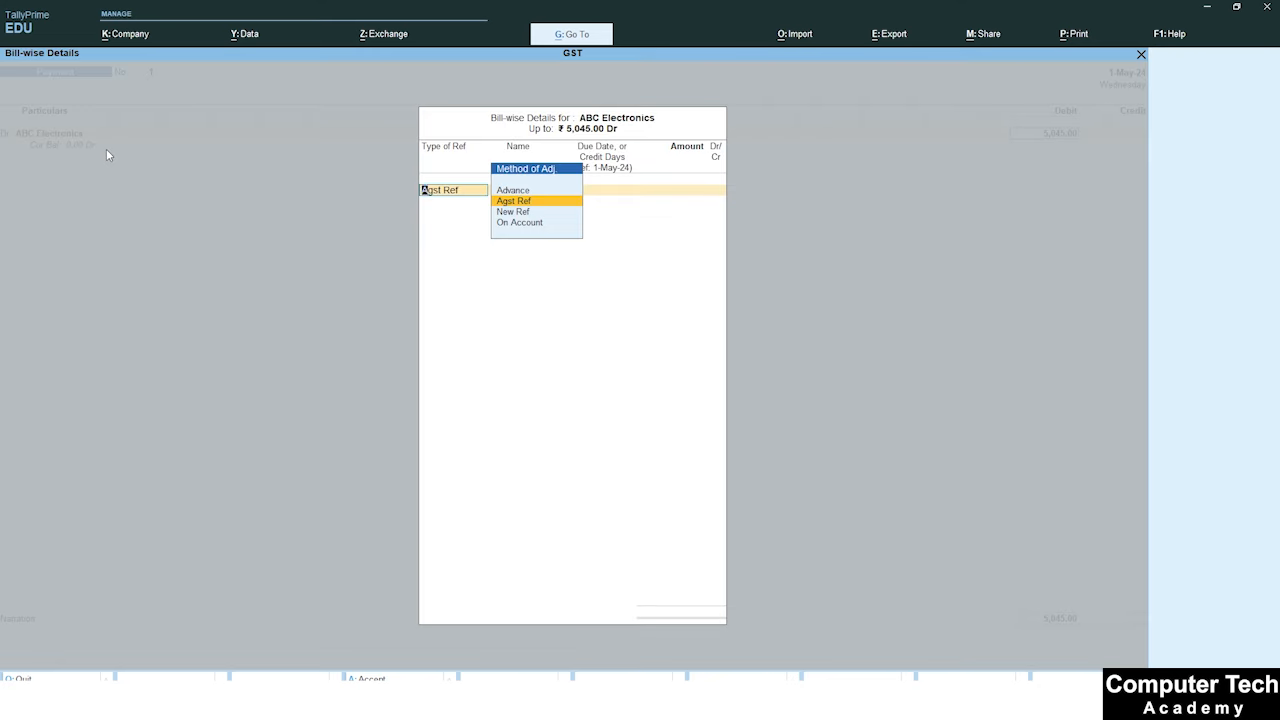
# - Allocate the full ABC Electronics payment as Agst Ref to bill 1001
pyautogui.press('Return')
pyautogui.press('Return')
pyautogui.press('Return')
pyautogui.press('Return')
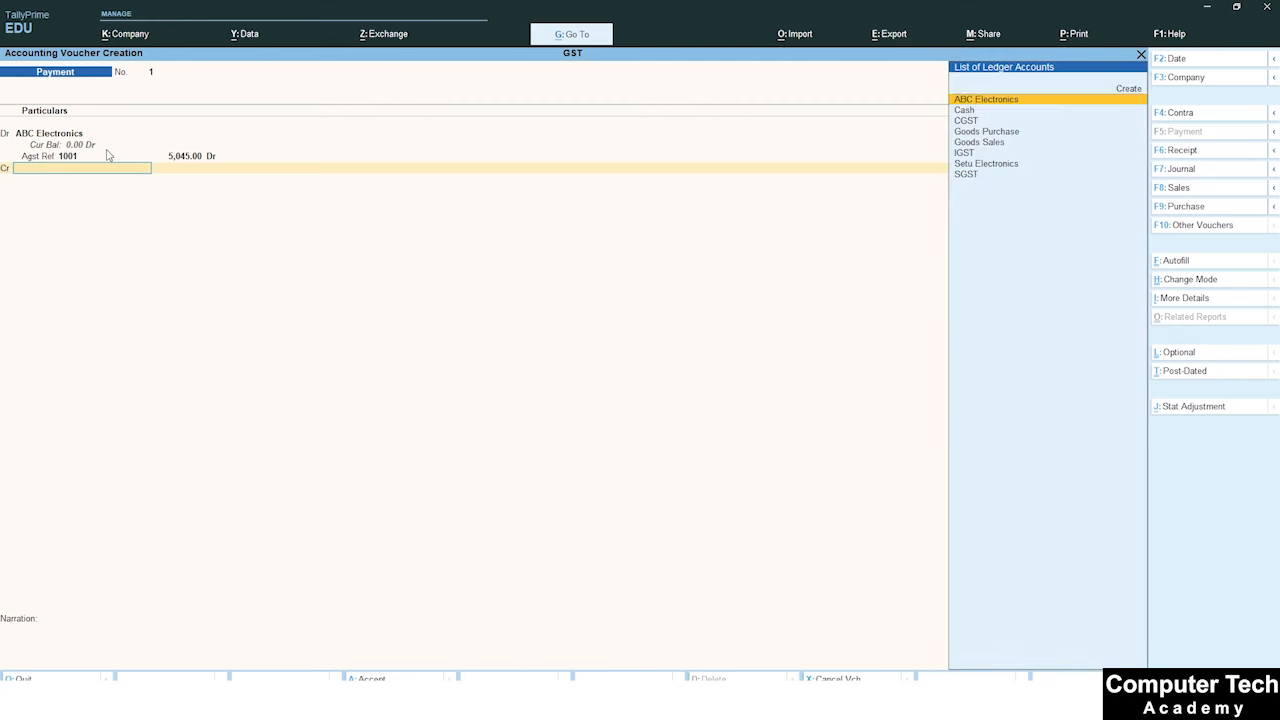
# - Credit Cash with 5,045, leave the narration blank and accept the payment voucher
pyautogui.press('Down')
pyautogui.press('Return')
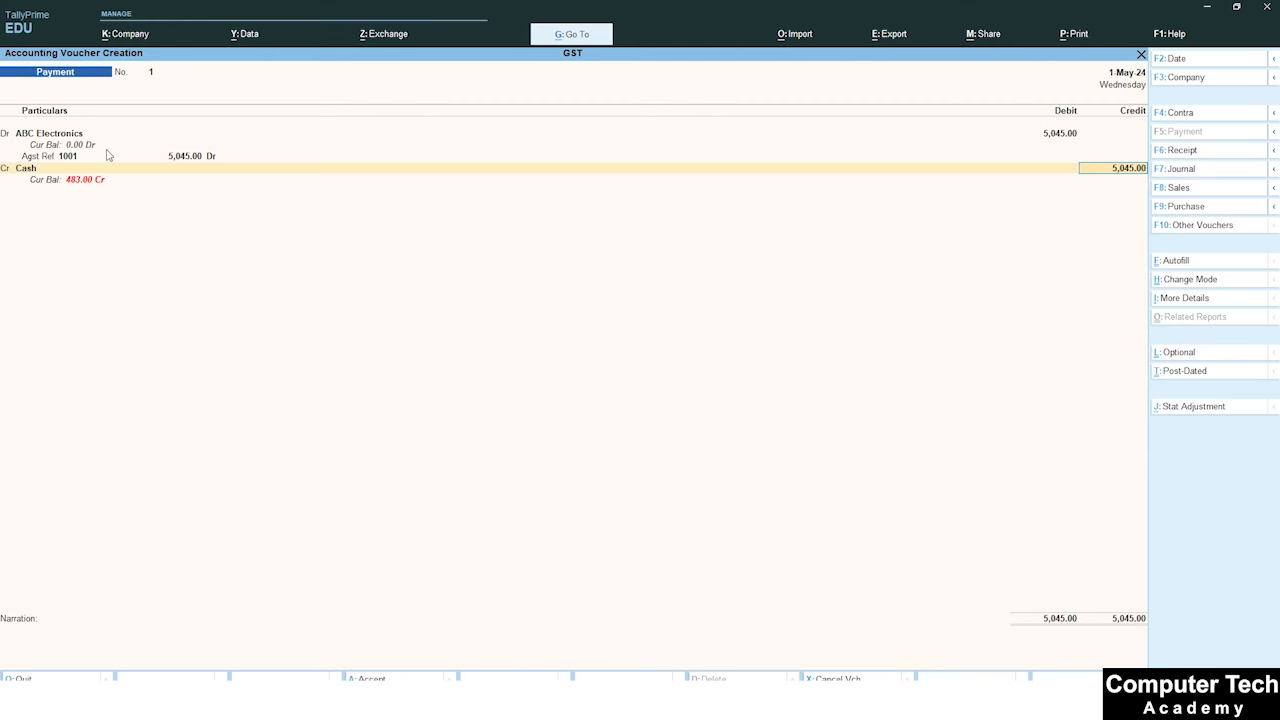
pyautogui.press('Return')
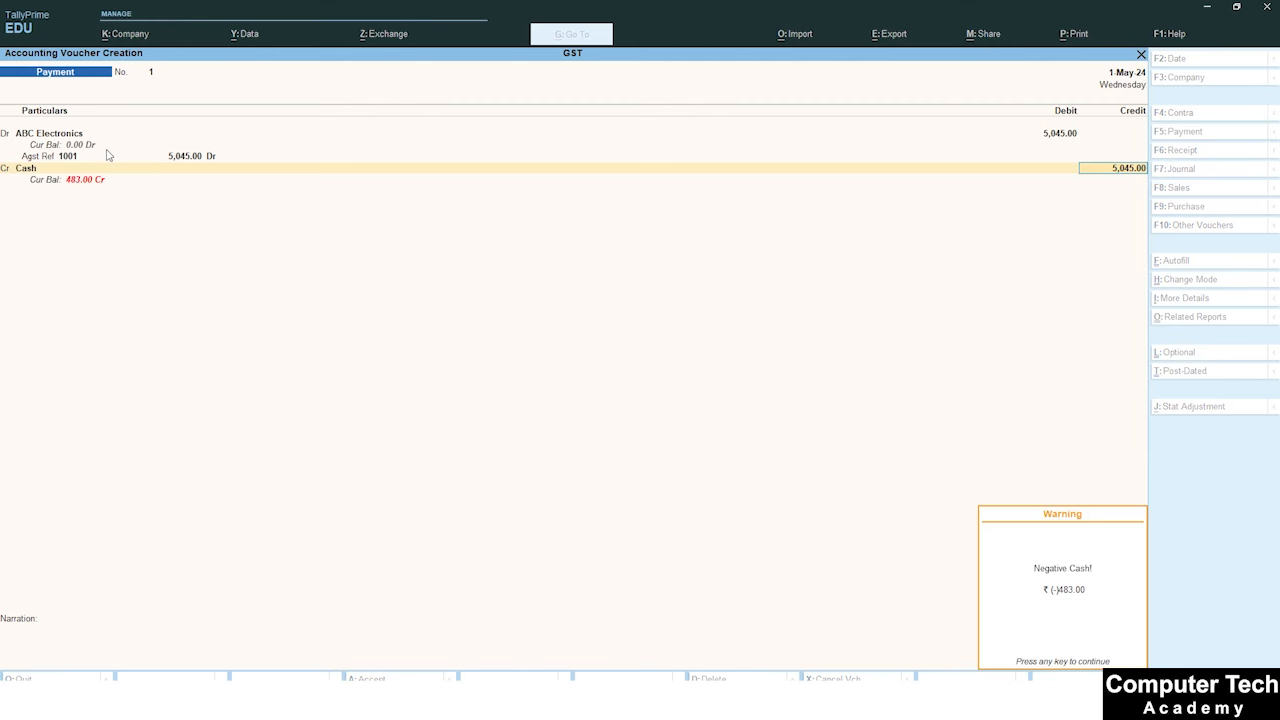
pyautogui.press('Return')
pyautogui.press('Return')
pyautogui.press('Return')
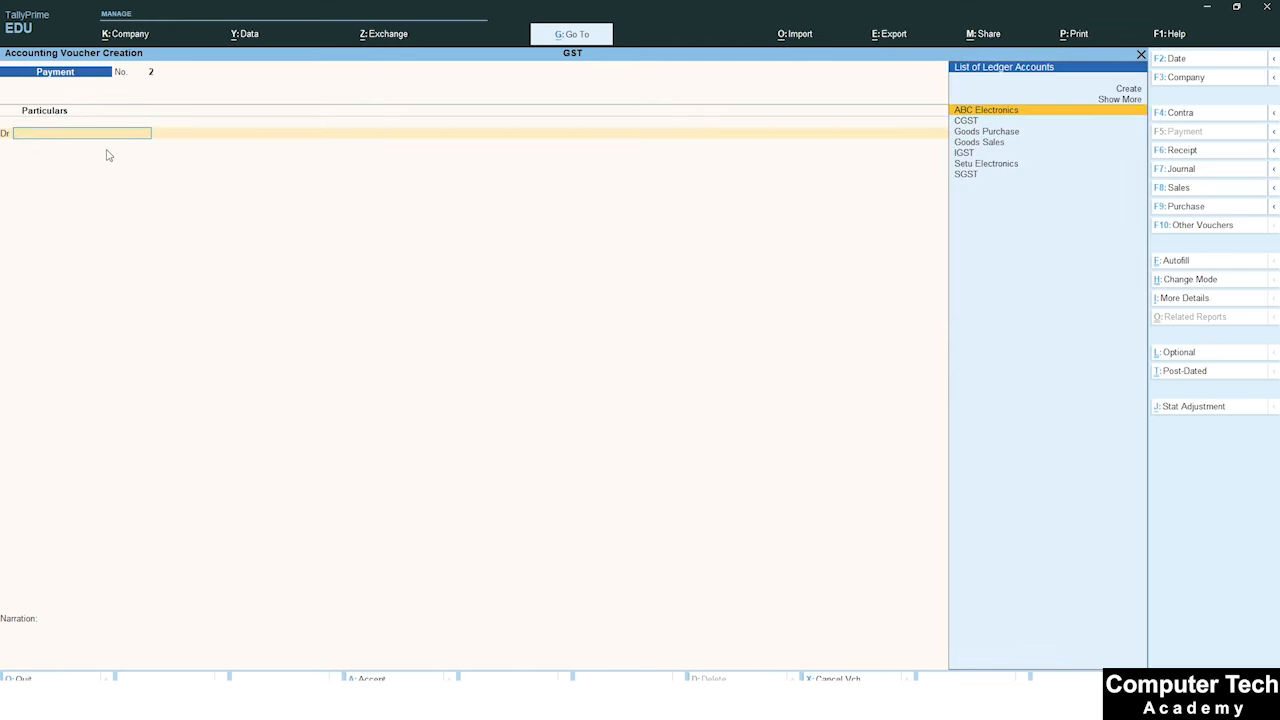